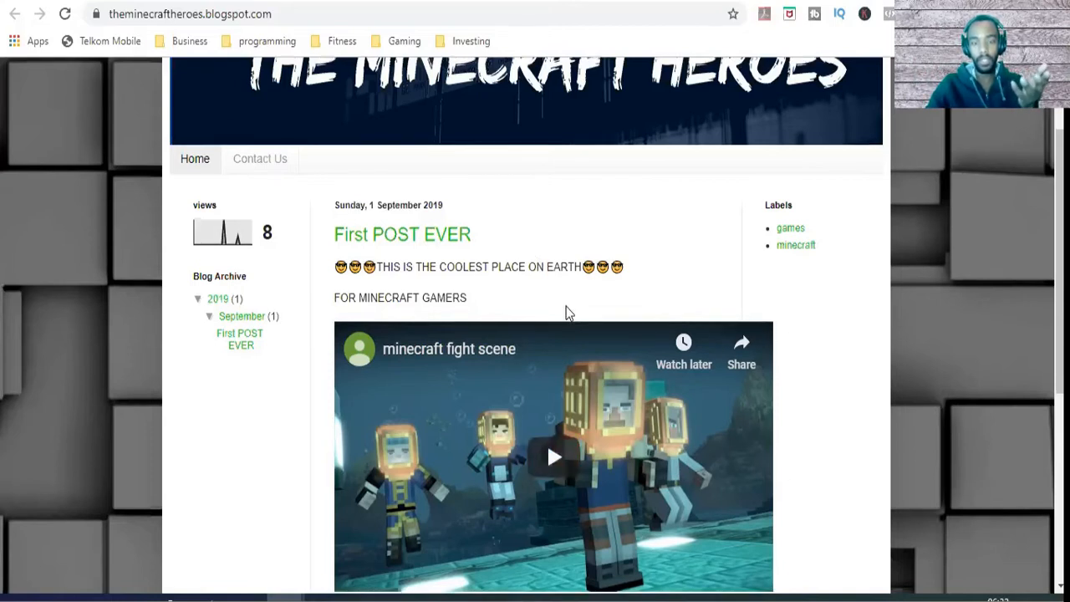
Step: Look over the finished Minecraft Heroes blog, viewing its home page and the Contact Us page
{"action": "scroll", "coordinate": [565, 310], "scroll_direction": "down", "scroll_amount": 3}
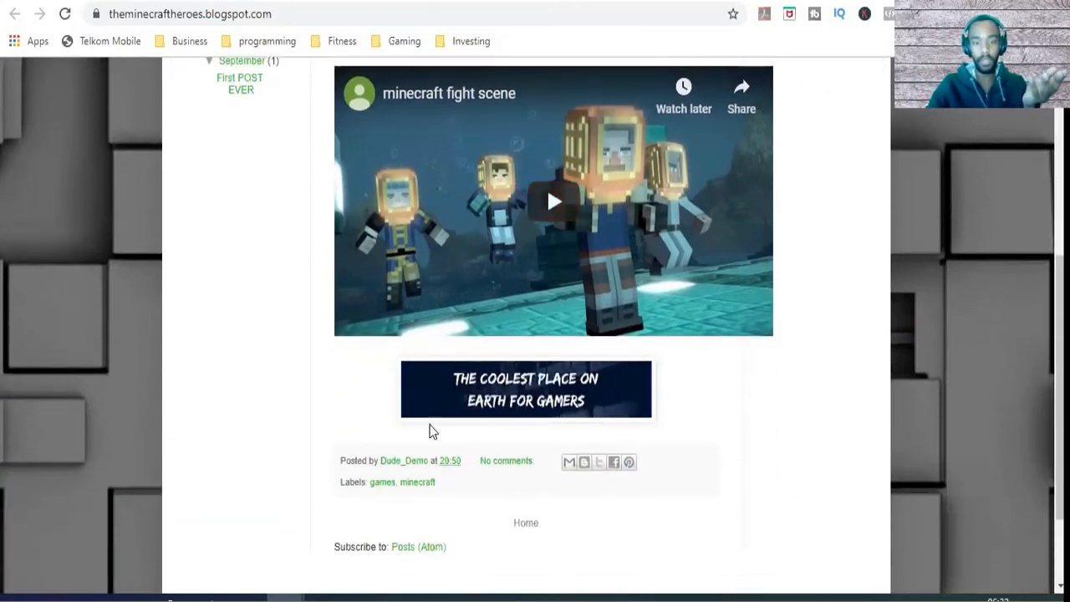
{"action": "scroll", "coordinate": [429, 429], "scroll_direction": "up", "scroll_amount": 2}
{"action": "scroll", "coordinate": [390, 151], "scroll_direction": "up", "scroll_amount": 2}
{"action": "scroll", "coordinate": [356, 161], "scroll_direction": "up", "scroll_amount": 1}
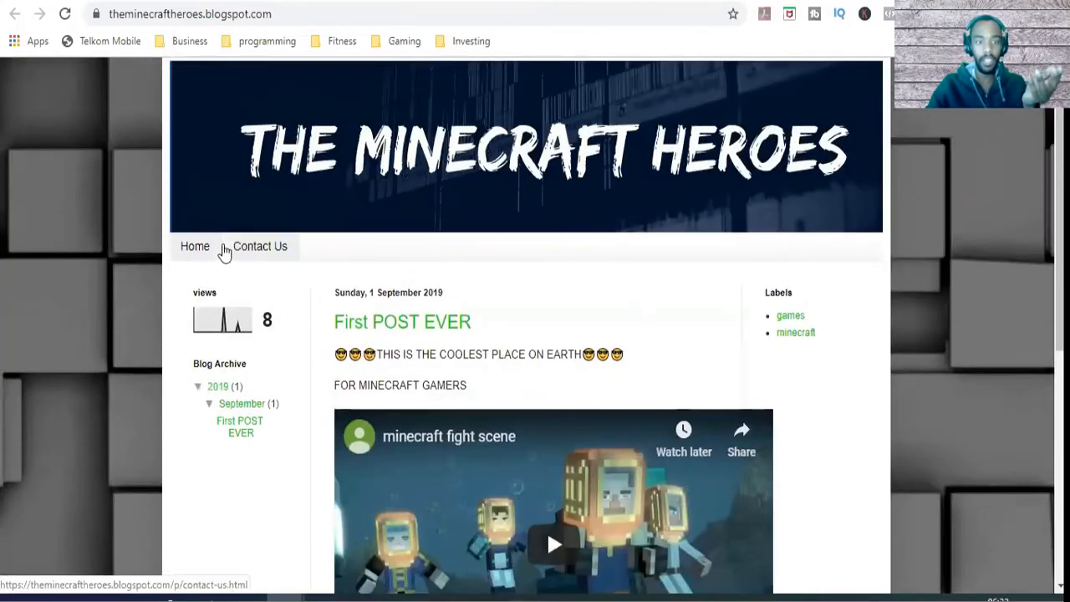
{"action": "left_click", "coordinate": [248, 256]}
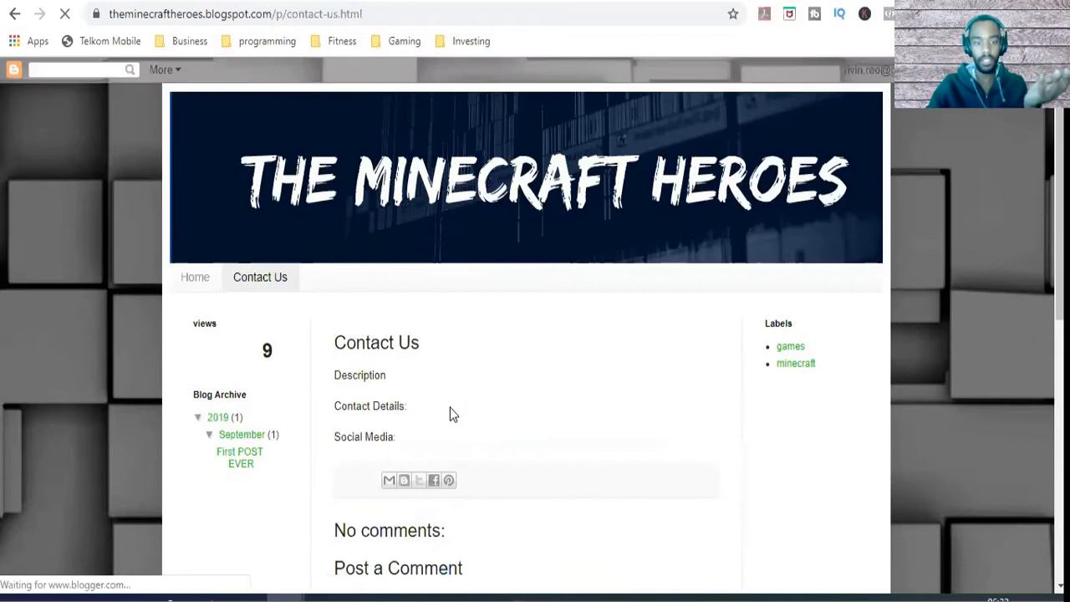
{"action": "scroll", "coordinate": [450, 409], "scroll_direction": "down", "scroll_amount": 1}
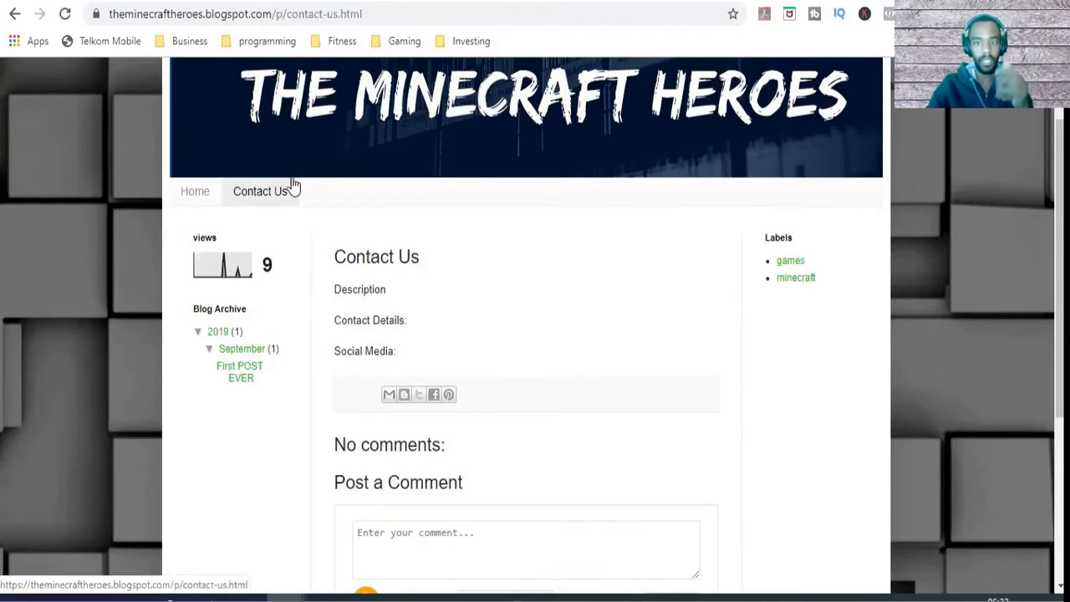
{"action": "left_click", "coordinate": [201, 199]}
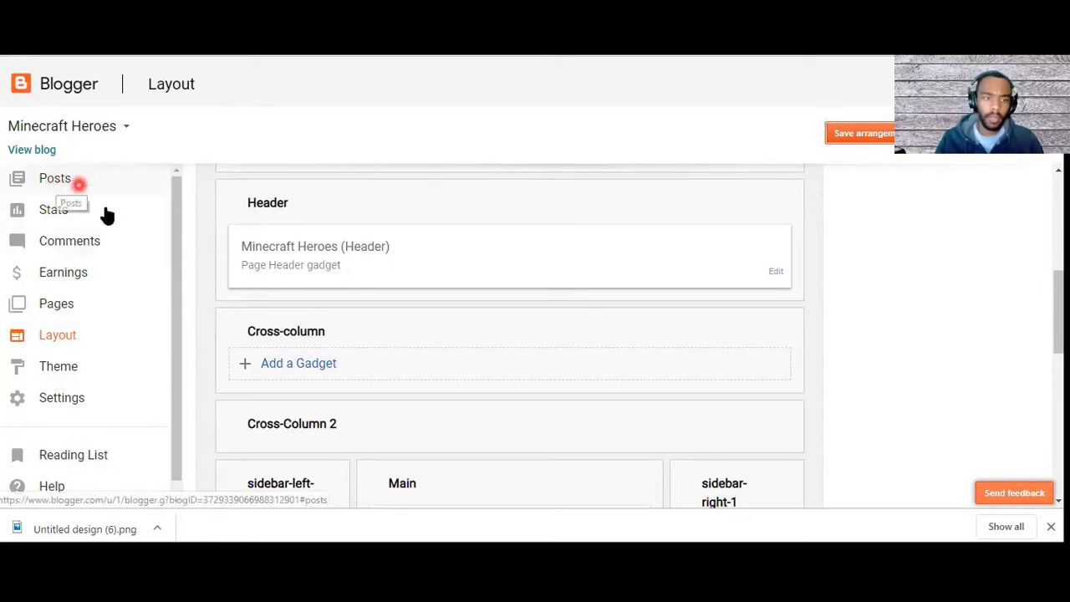
Step: Create a new page for the Minecraft Heroes blog and title it "Contact Us"
{"action": "left_click", "coordinate": [66, 303]}
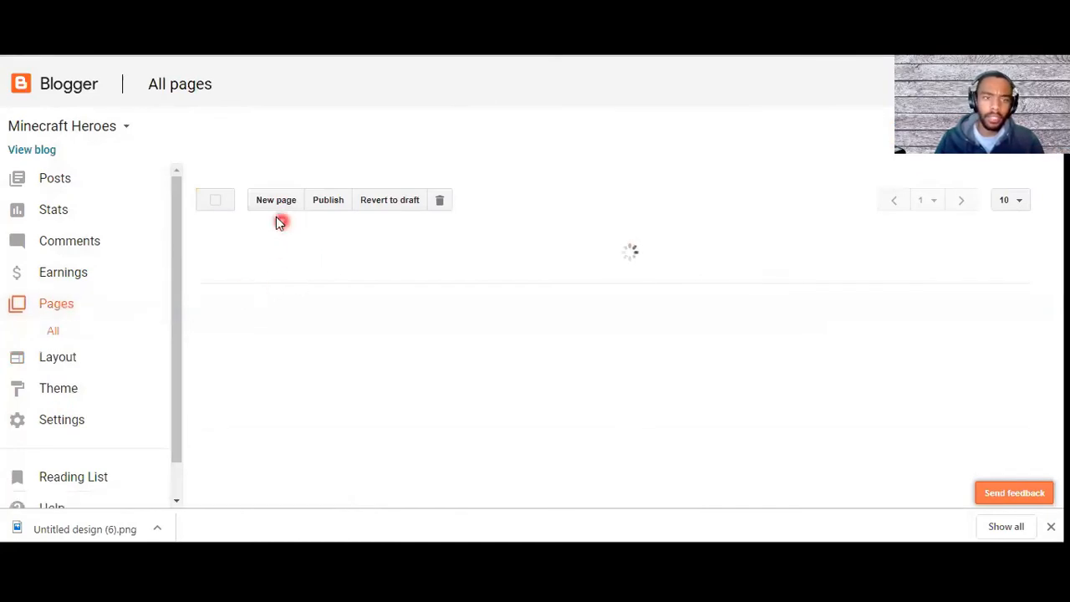
{"action": "left_click", "coordinate": [284, 348]}
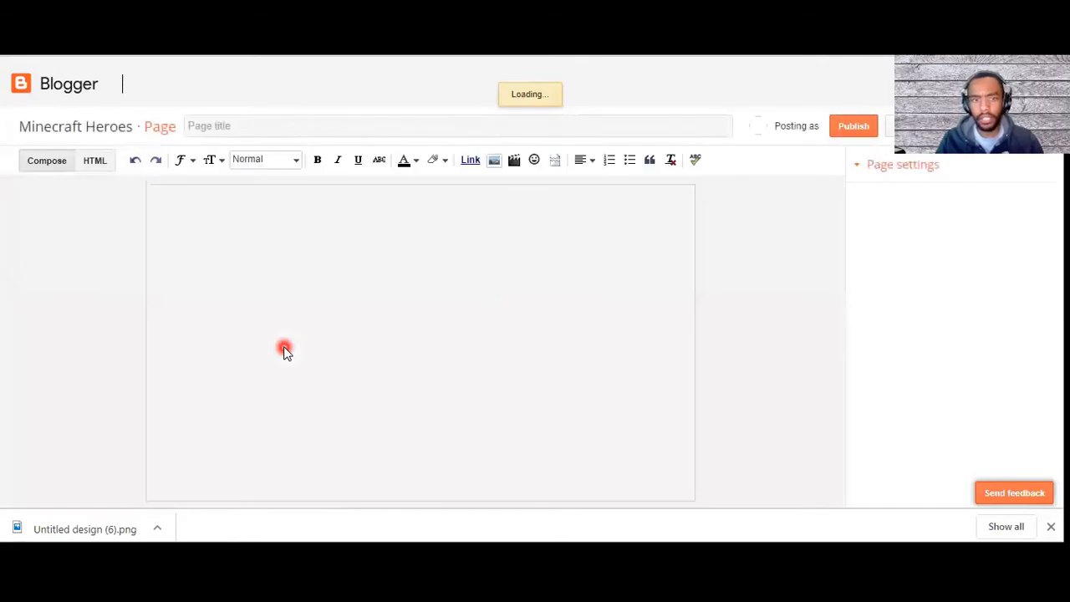
{"action": "left_click", "coordinate": [226, 126]}
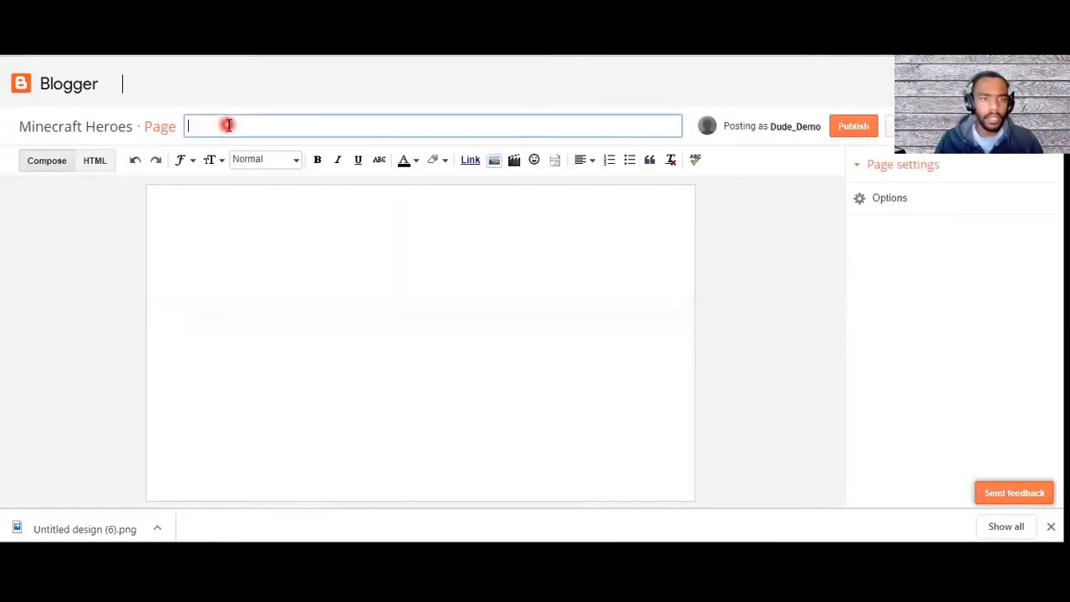
{"action": "type", "text": "Con"}
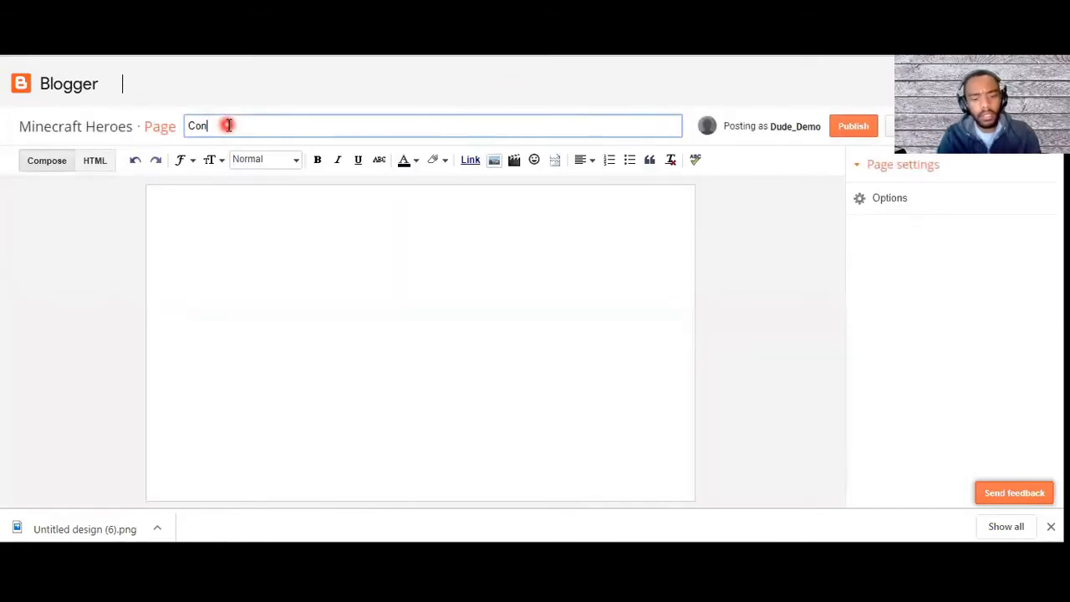
{"action": "type", "text": "tact Us"}
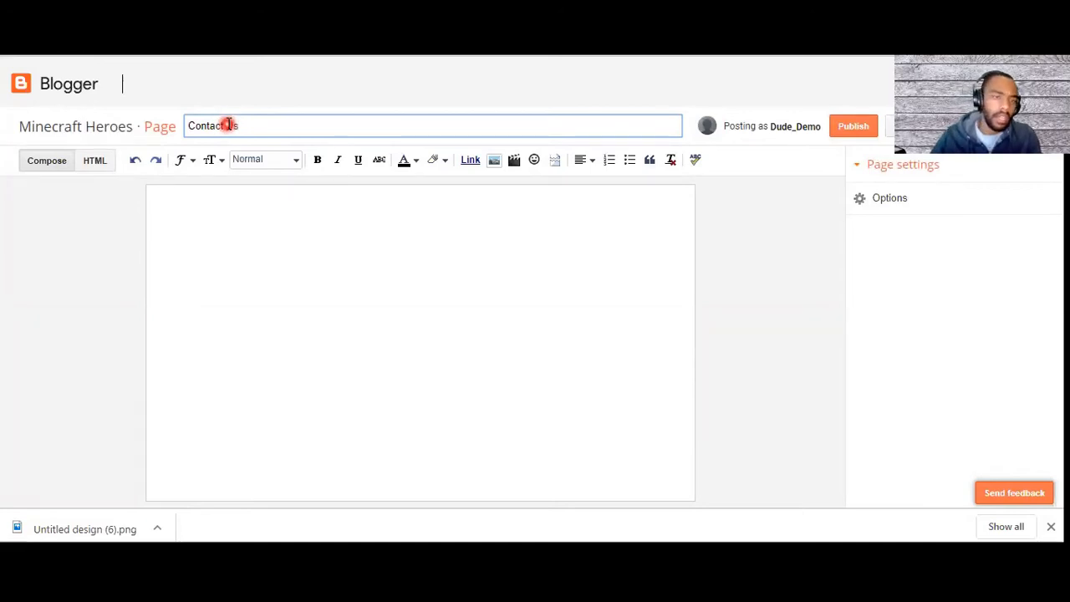
Step: Enter "Description" and "Contact Details:" as the first two lines of the page body
{"action": "left_click", "coordinate": [265, 211]}
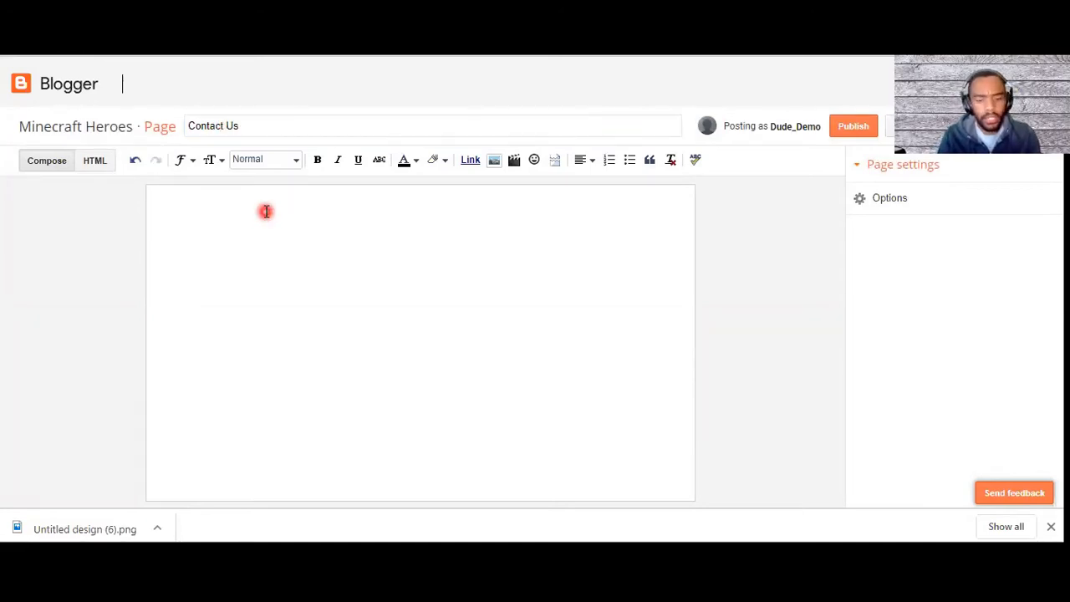
{"action": "type", "text": "Descrip"}
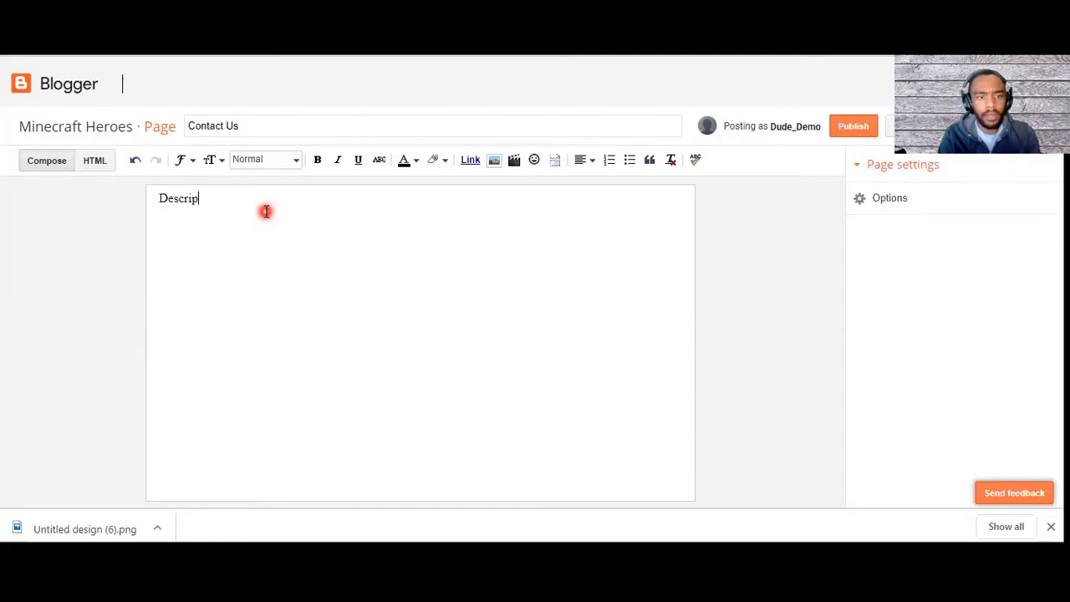
{"action": "type", "text": "tion"}
{"action": "key", "text": "Return"}
{"action": "type", "text": "Con"}
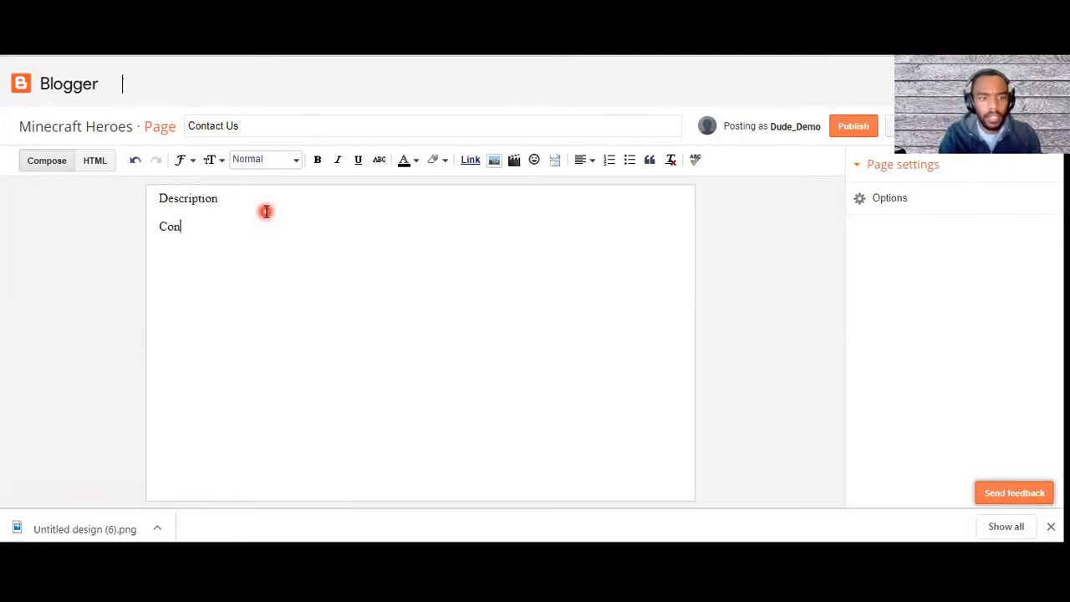
{"action": "type", "text": "tact Detail"}
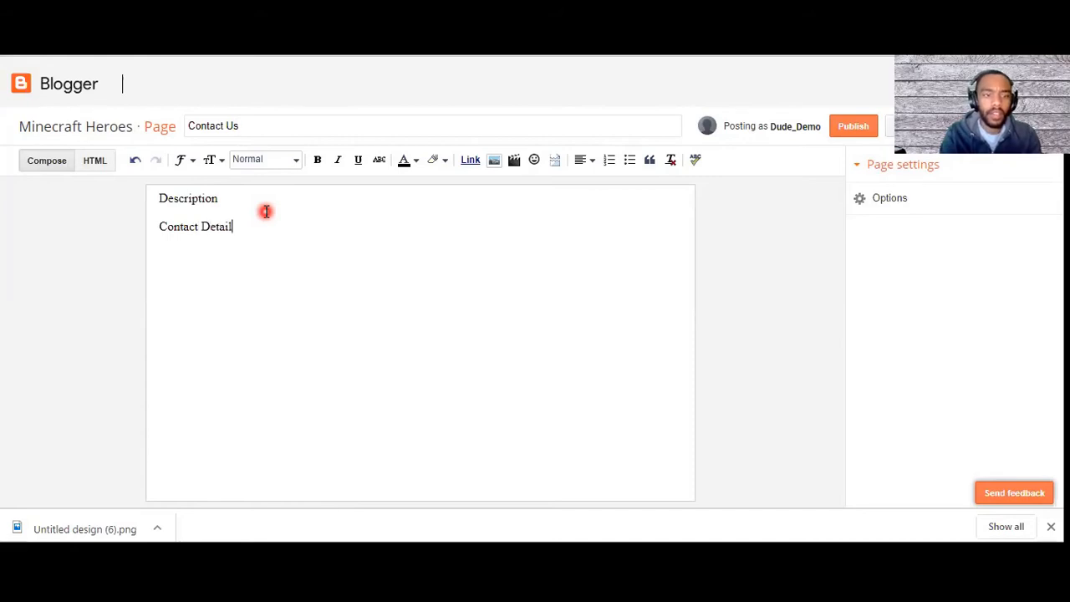
{"action": "type", "text": "s:"}
Step: Add "Social Media:" as the third line of the page body and publish the page
{"action": "key", "text": "Return"}
{"action": "type", "text": "S"}
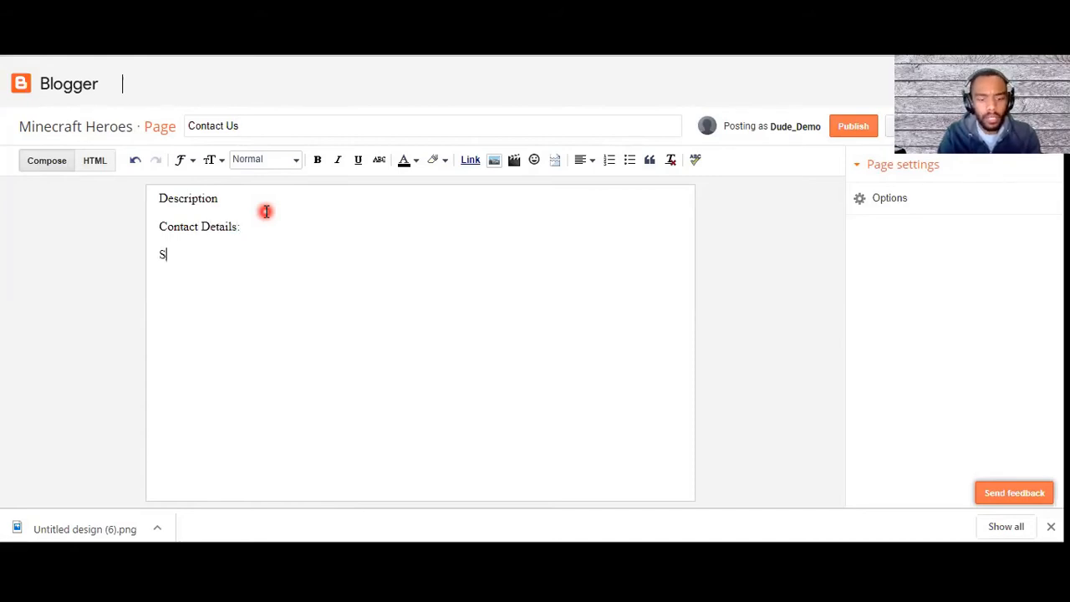
{"action": "type", "text": "ocial "}
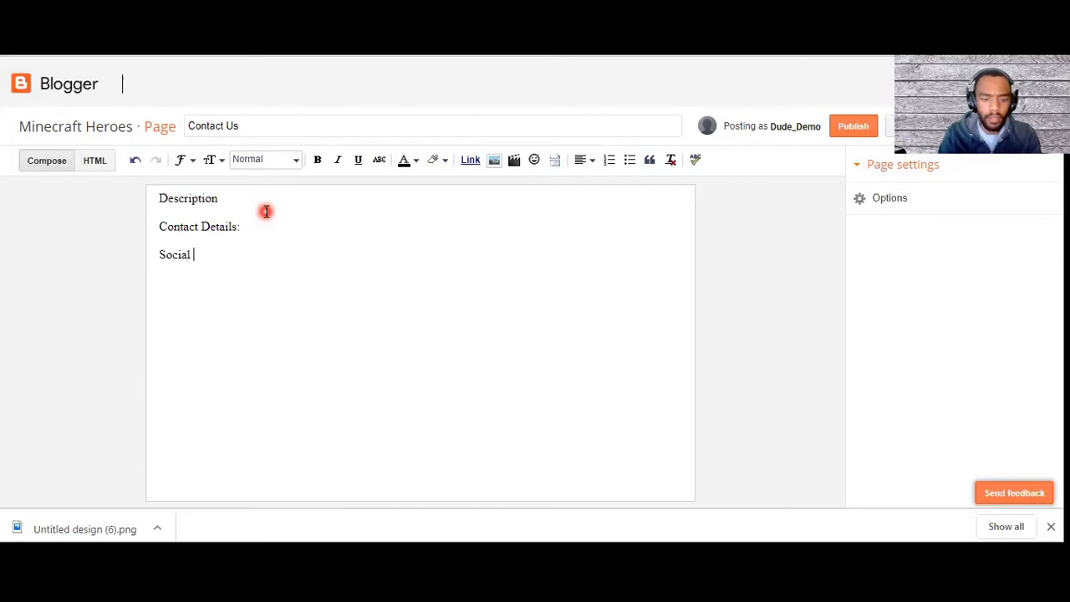
{"action": "type", "text": "Media:"}
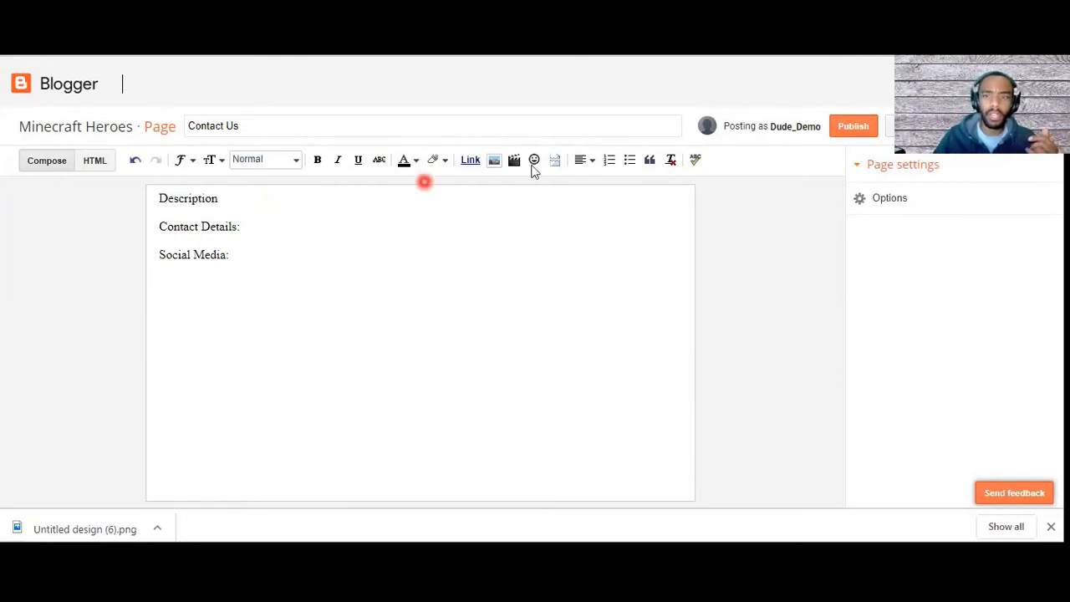
{"action": "left_click", "coordinate": [852, 129]}
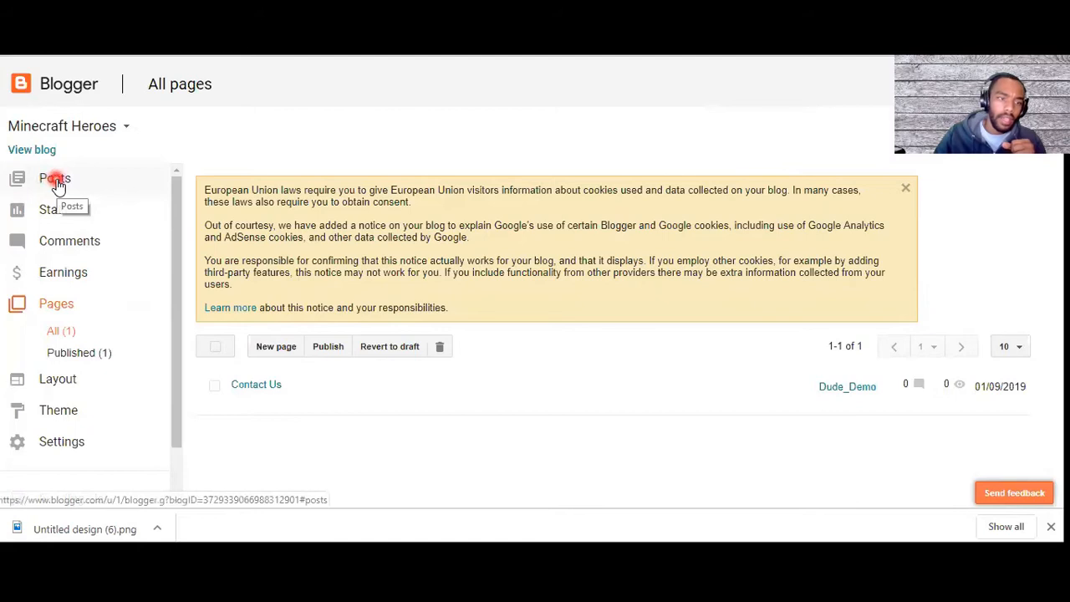
Step: Create a new blog post and title it "First POST EVER"
{"action": "left_click", "coordinate": [55, 180]}
{"action": "left_click", "coordinate": [229, 136]}
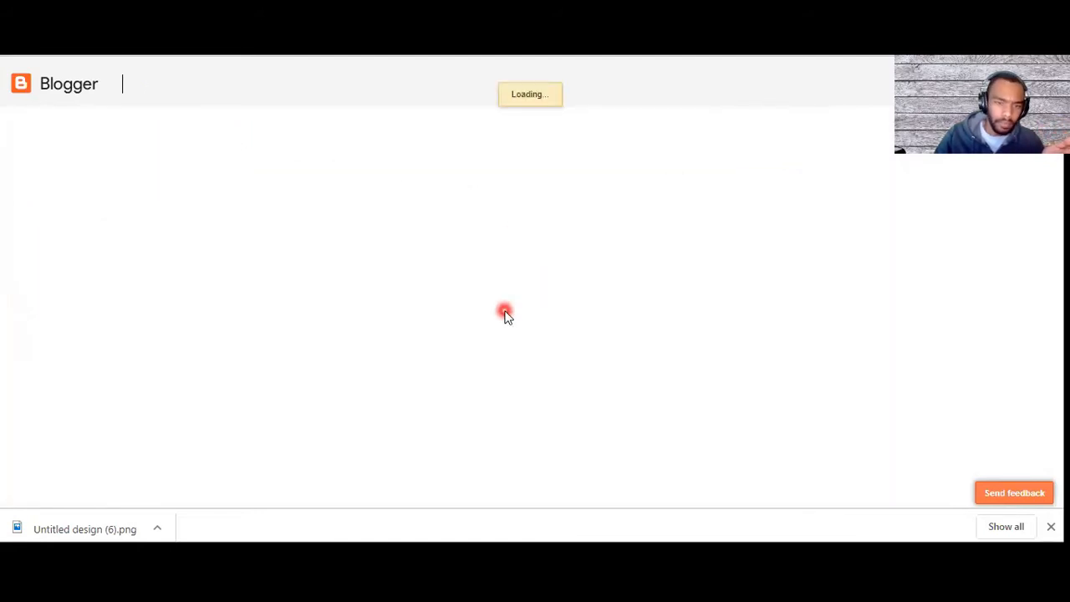
{"action": "left_click", "coordinate": [220, 127]}
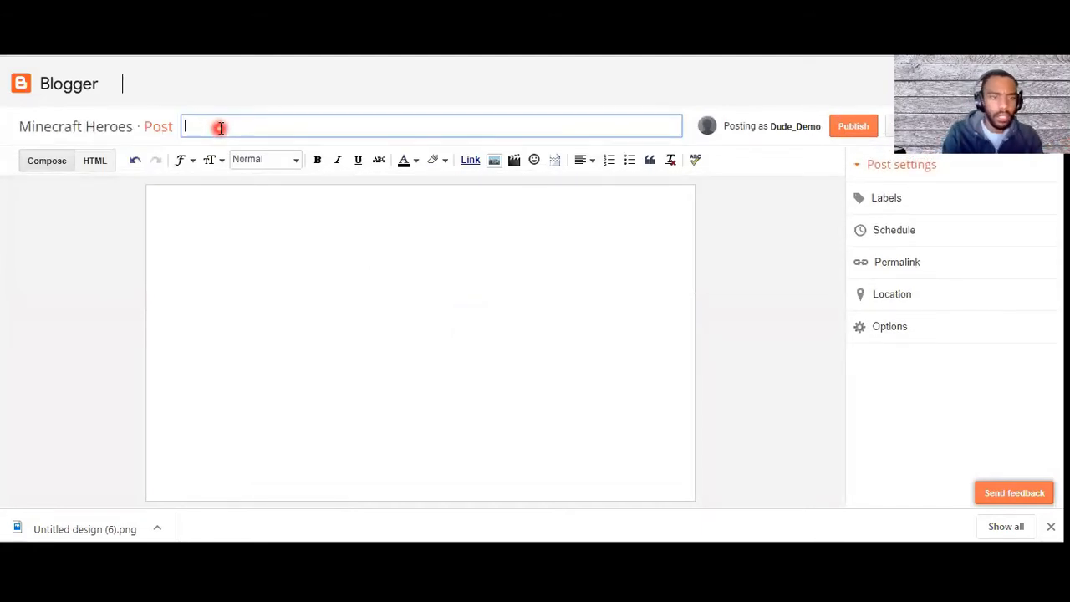
{"action": "type", "text": "First POST EVER"}
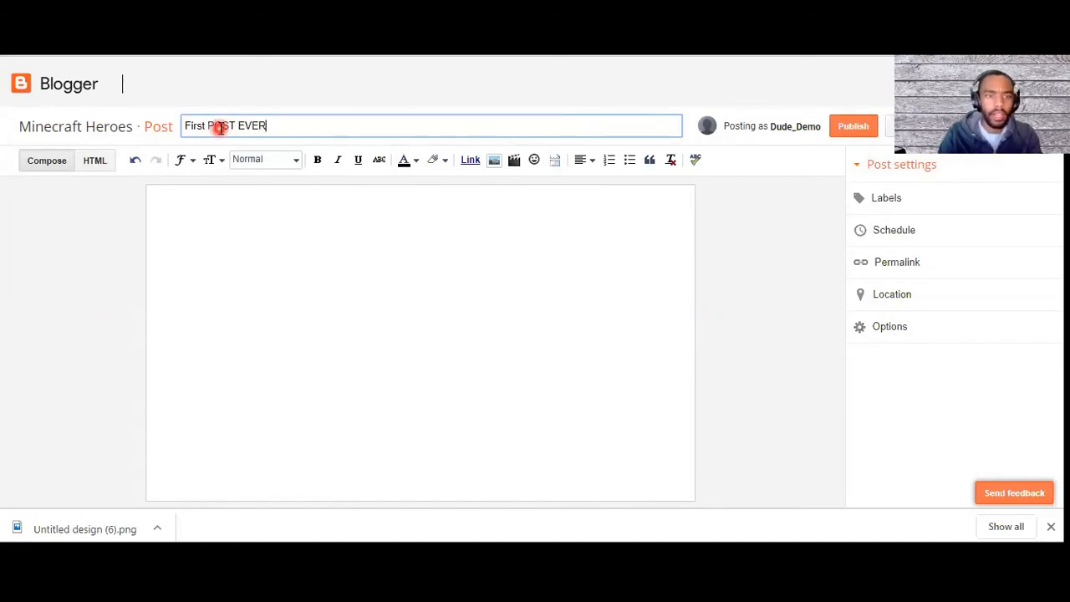
{"action": "left_click", "coordinate": [188, 160]}
{"action": "left_click", "coordinate": [215, 161]}
{"action": "left_click", "coordinate": [166, 162]}
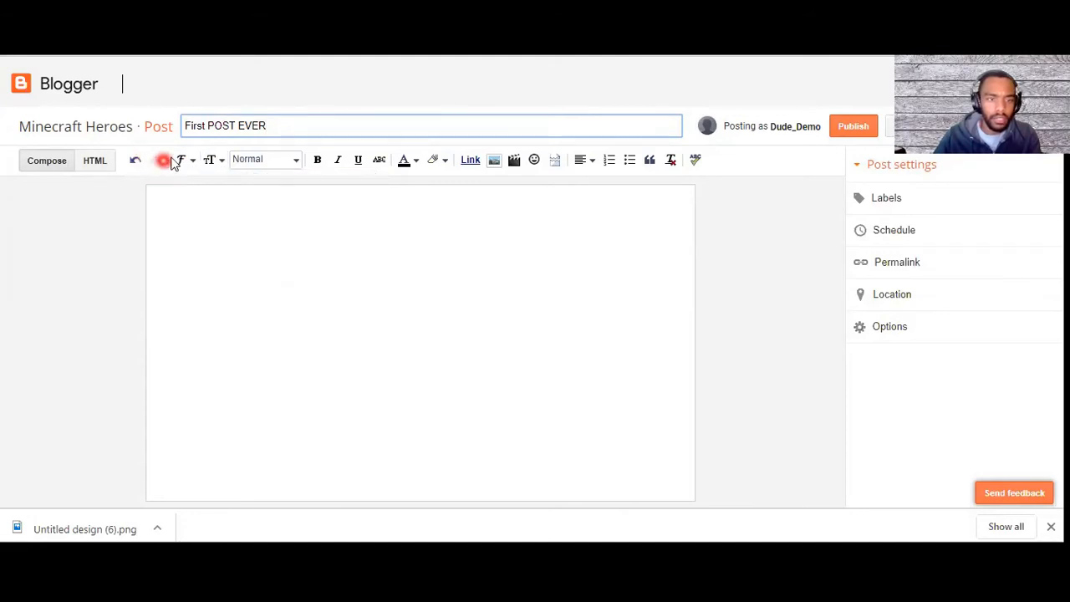
{"action": "left_click", "coordinate": [182, 161]}
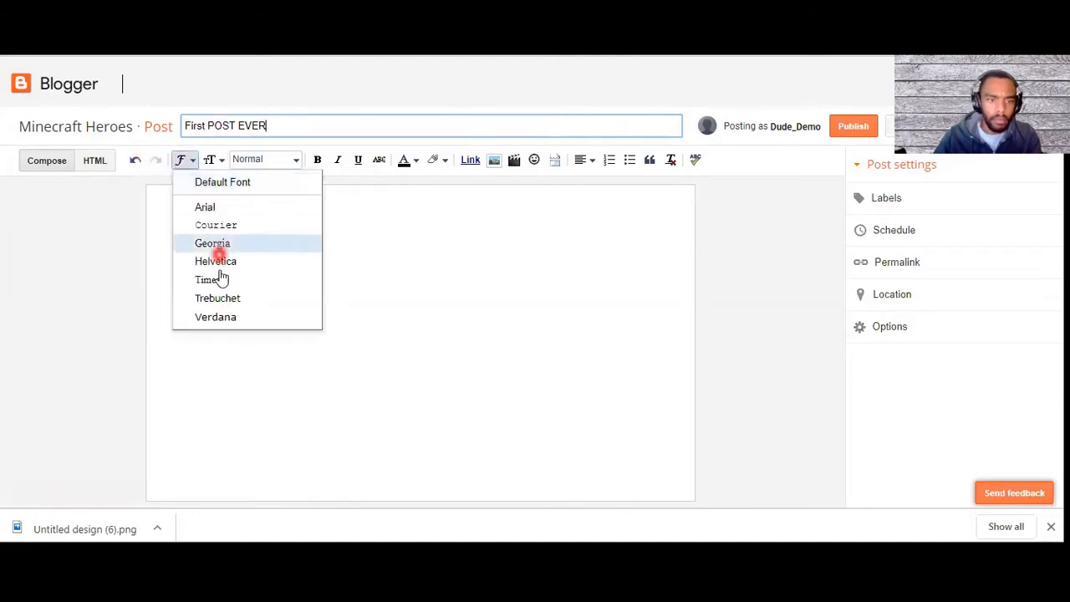
{"action": "left_click", "coordinate": [211, 161]}
{"action": "left_click", "coordinate": [265, 161]}
Step: Insert seven sunglasses emojis into the post body and try the special character search by drawing a heart
{"action": "left_click", "coordinate": [385, 237]}
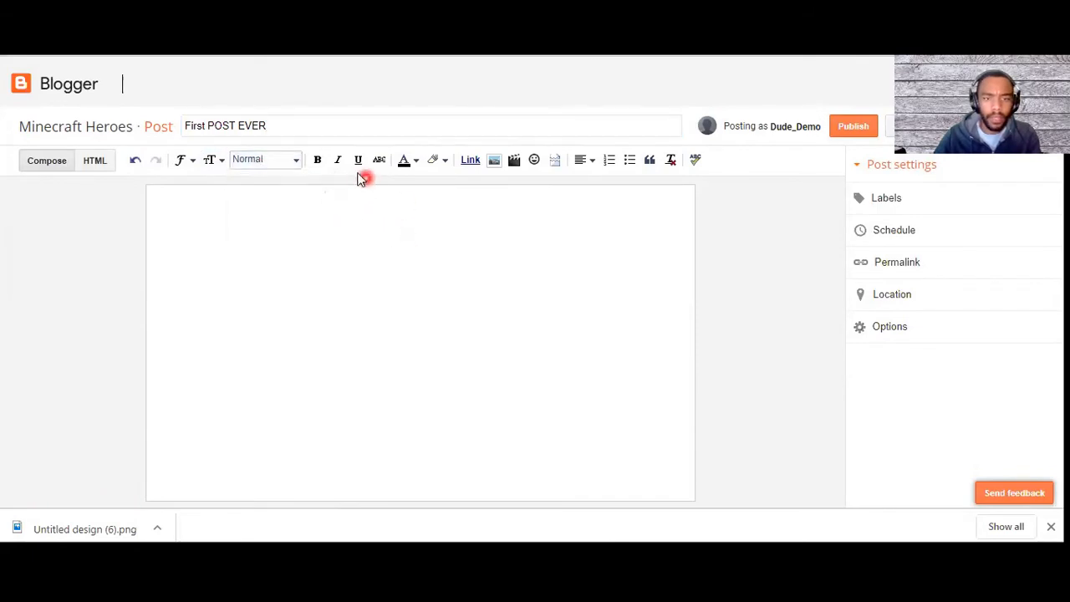
{"action": "left_click", "coordinate": [533, 160]}
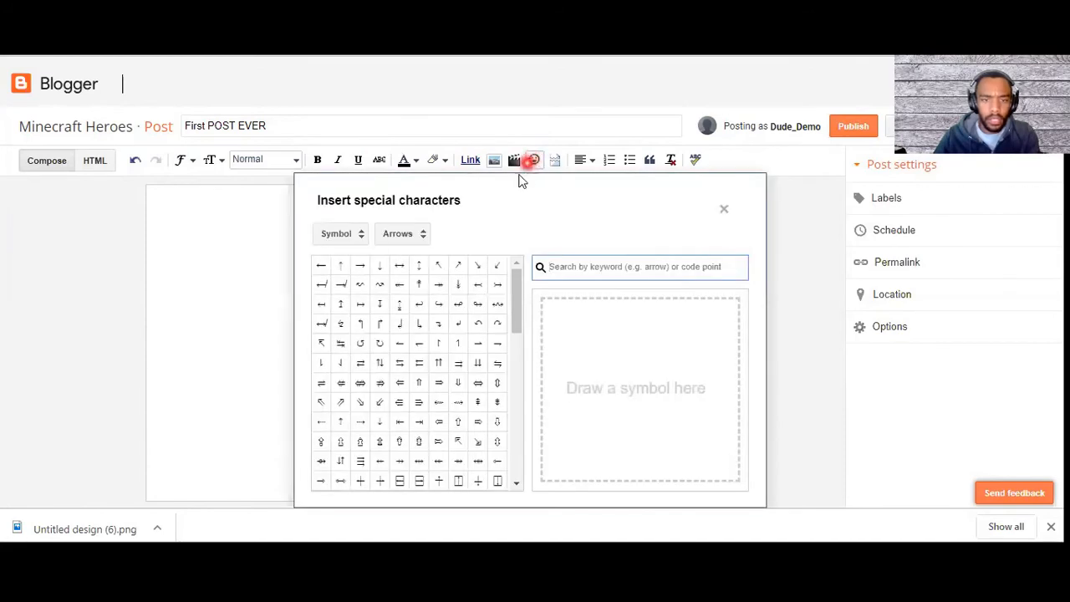
{"action": "left_click", "coordinate": [321, 237]}
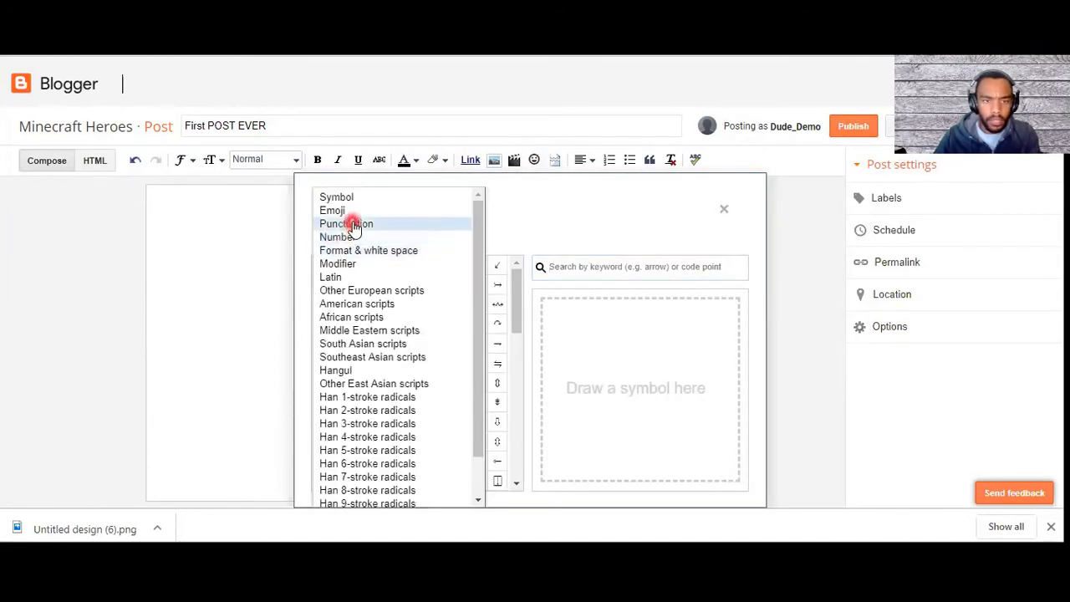
{"action": "left_click", "coordinate": [343, 210]}
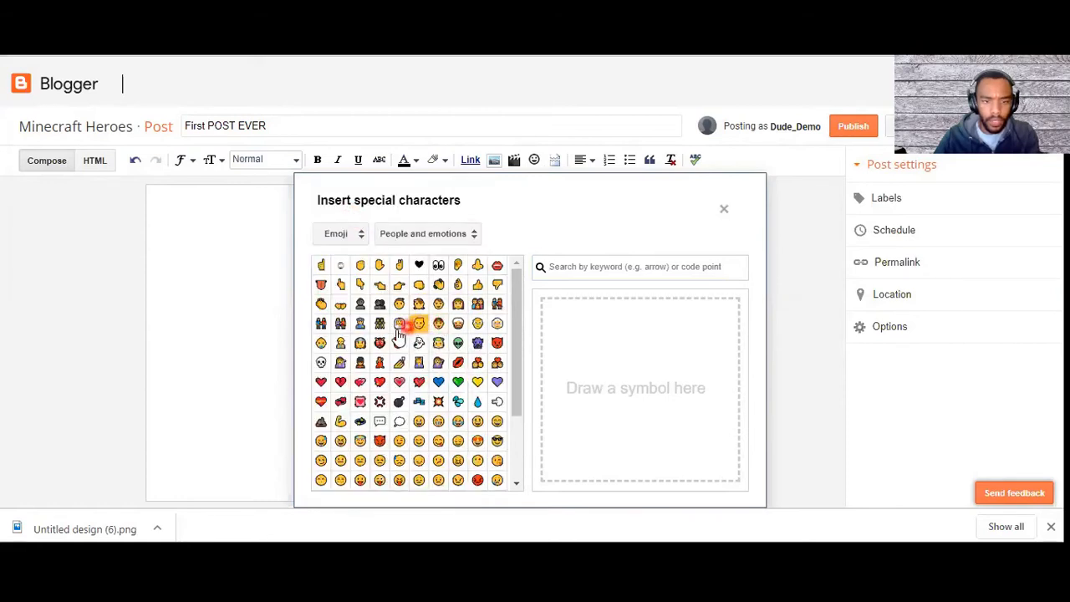
{"action": "left_click", "coordinate": [497, 441]}
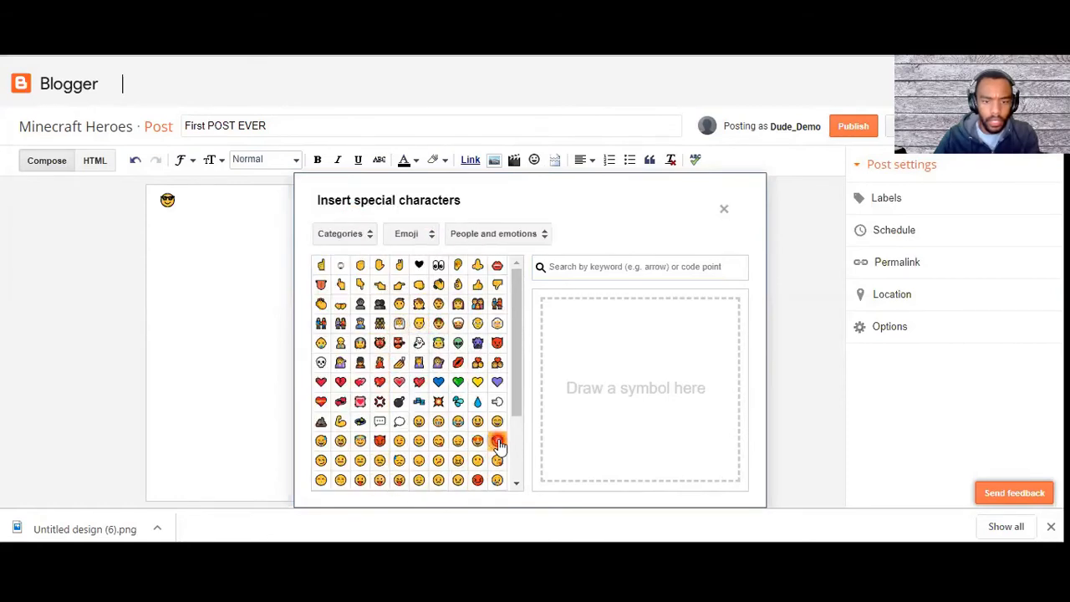
{"action": "left_click", "coordinate": [498, 441]}
{"action": "left_click", "coordinate": [498, 441]}
{"action": "left_click", "coordinate": [497, 441]}
{"action": "left_click", "coordinate": [497, 441]}
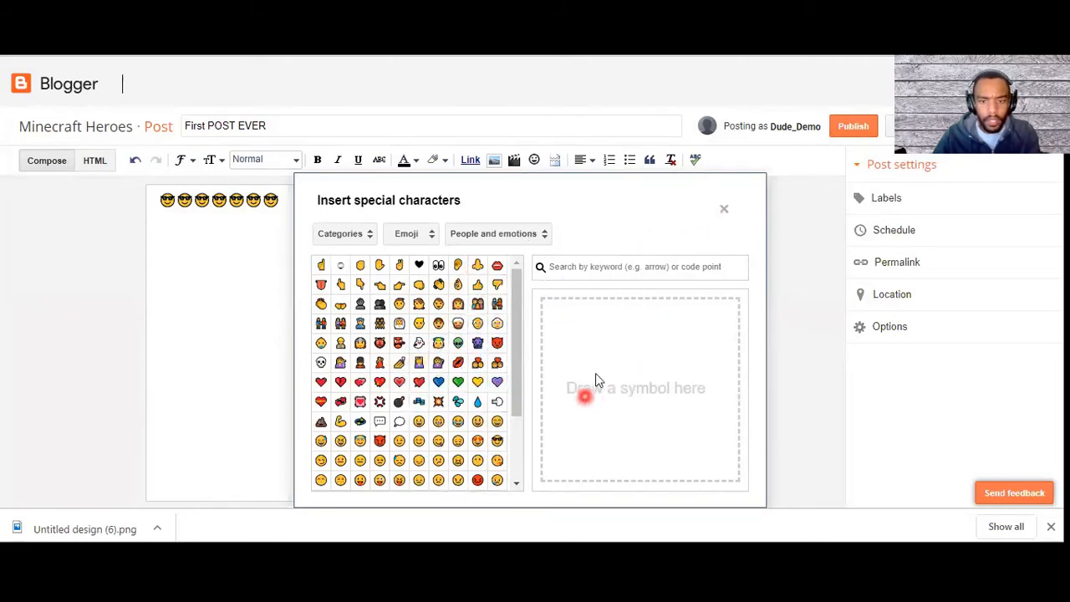
{"action": "mouse_move", "coordinate": [638, 356]}
{"action": "left_mouse_down"}
{"action": "mouse_move", "coordinate": [645, 363]}
{"action": "mouse_move", "coordinate": [592, 382]}
{"action": "mouse_move", "coordinate": [629, 462]}
{"action": "mouse_move", "coordinate": [666, 430]}
{"action": "mouse_move", "coordinate": [644, 357]}
{"action": "left_mouse_up"}
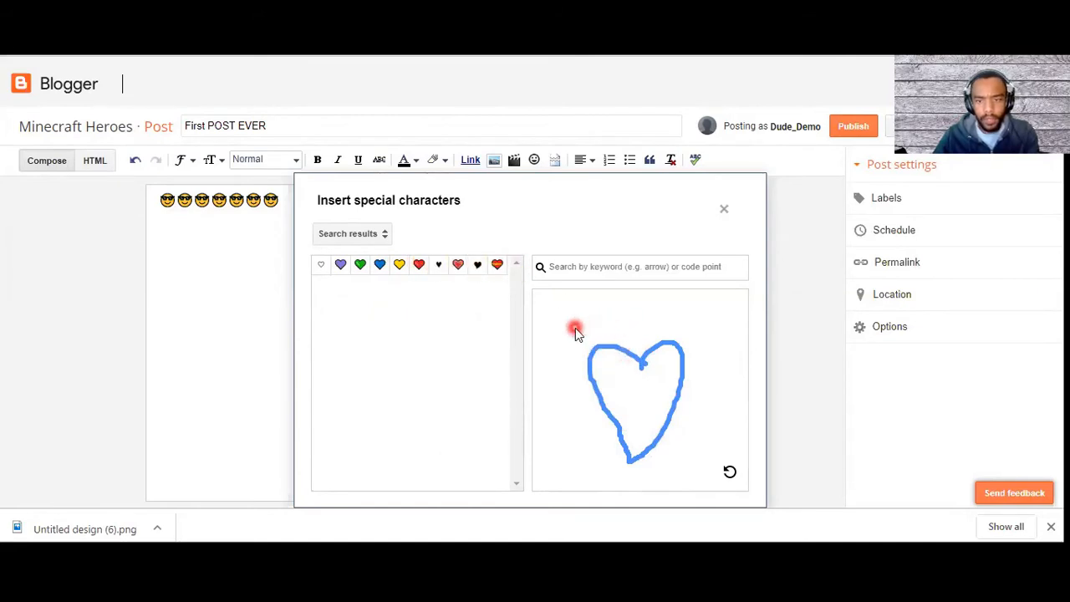
{"action": "left_click", "coordinate": [724, 209]}
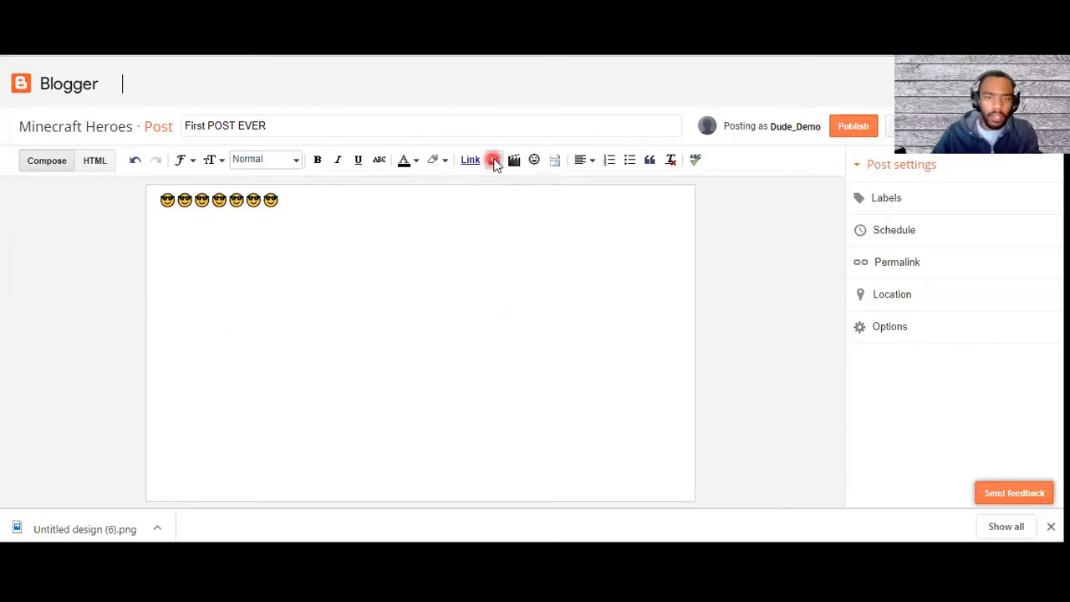
Step: Insert the image from the Google album archive's "The coolest Place on earth - For gamers" album into the post
{"action": "left_click", "coordinate": [494, 160]}
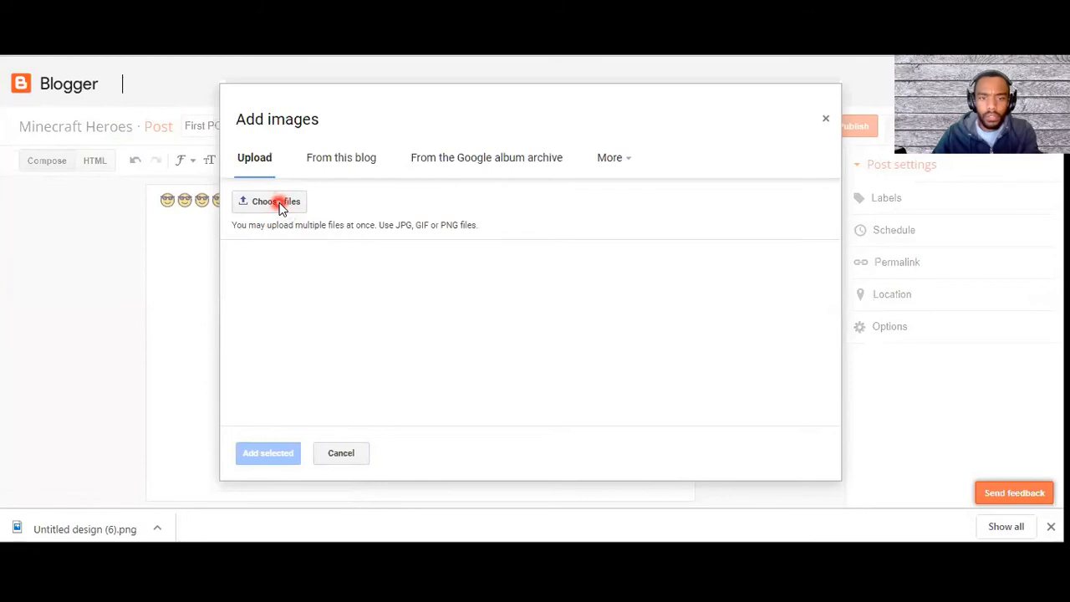
{"action": "left_click", "coordinate": [349, 157]}
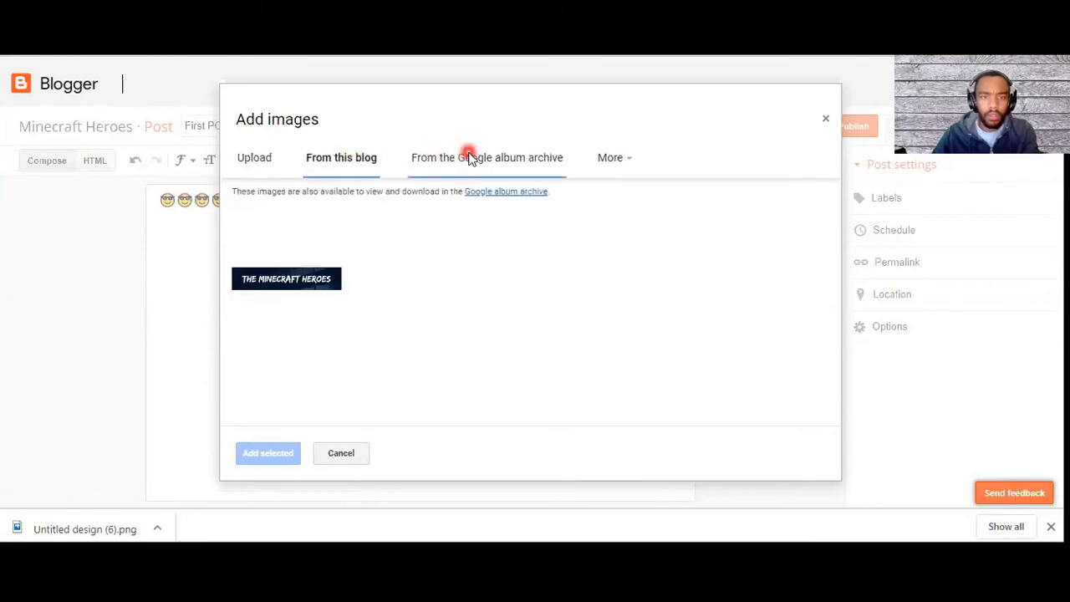
{"action": "left_click", "coordinate": [470, 161]}
{"action": "left_click", "coordinate": [337, 158]}
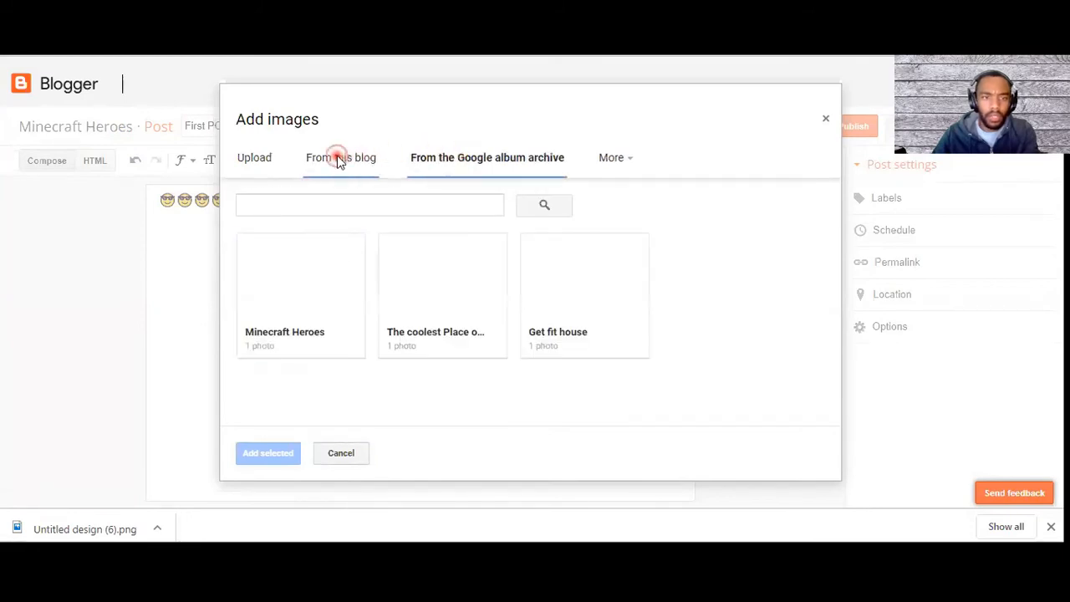
{"action": "left_click", "coordinate": [471, 161]}
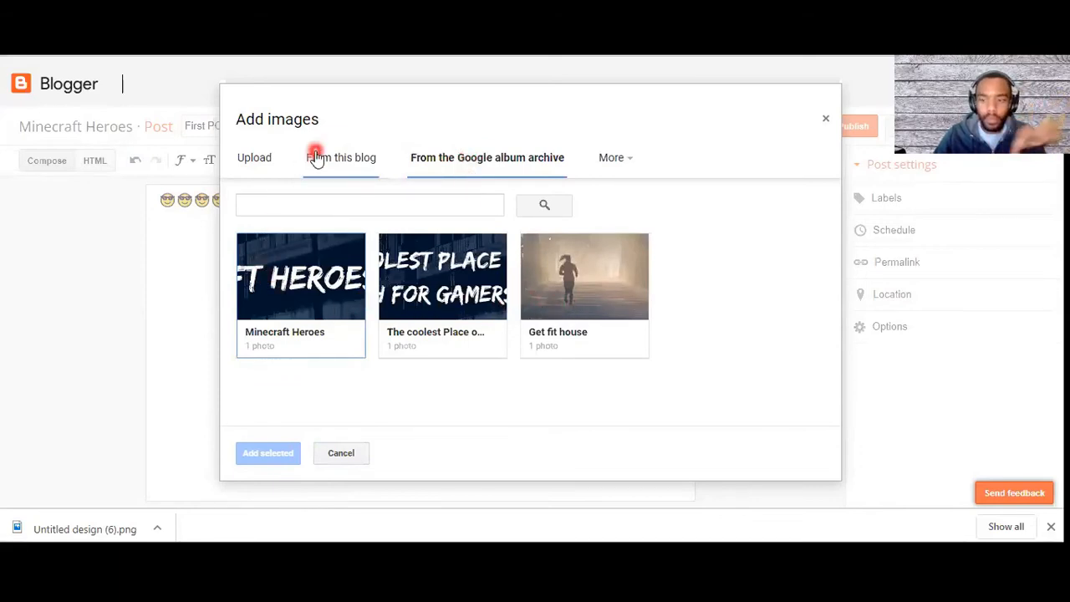
{"action": "left_click", "coordinate": [433, 280]}
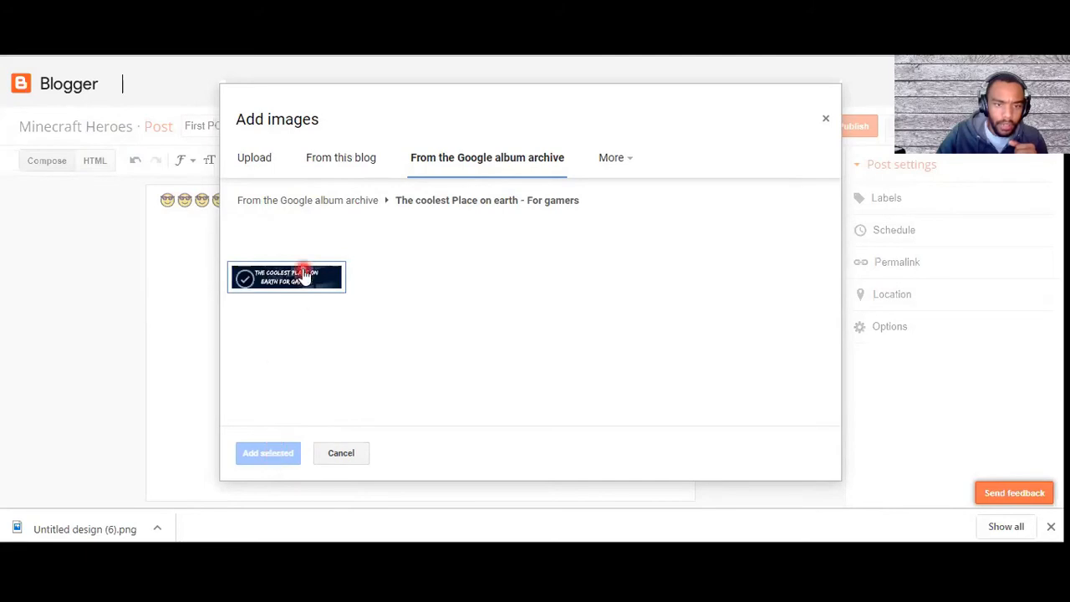
{"action": "left_click", "coordinate": [255, 278]}
{"action": "left_click", "coordinate": [259, 455]}
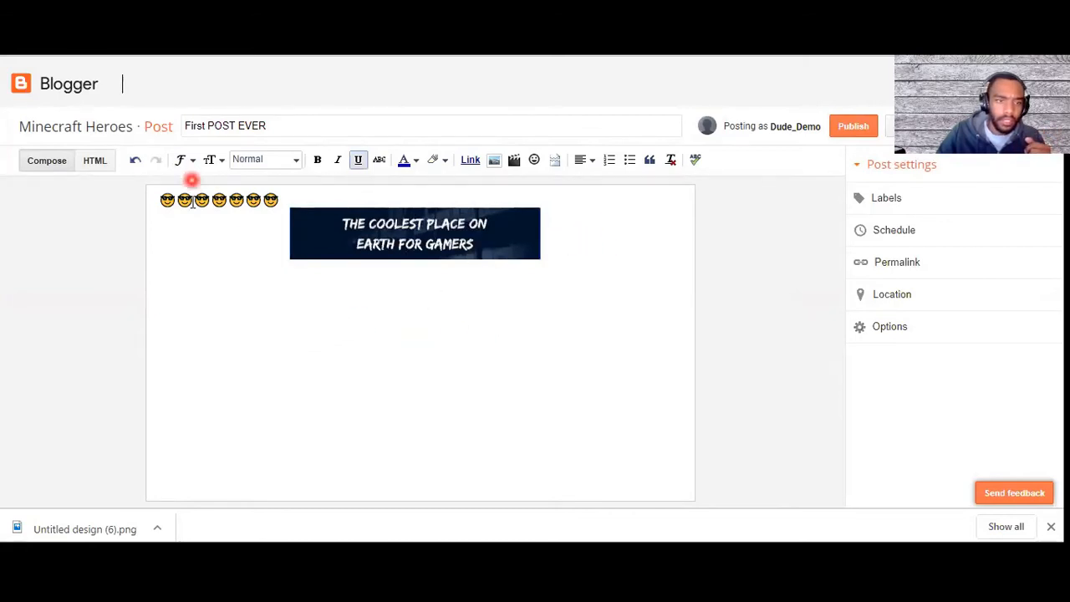
Step: Remove one sunglasses emoji and write "THIS IS THE COOLEST PLACE ON EARTH" between the third and fourth remaining emojis
{"action": "left_click", "coordinate": [291, 244]}
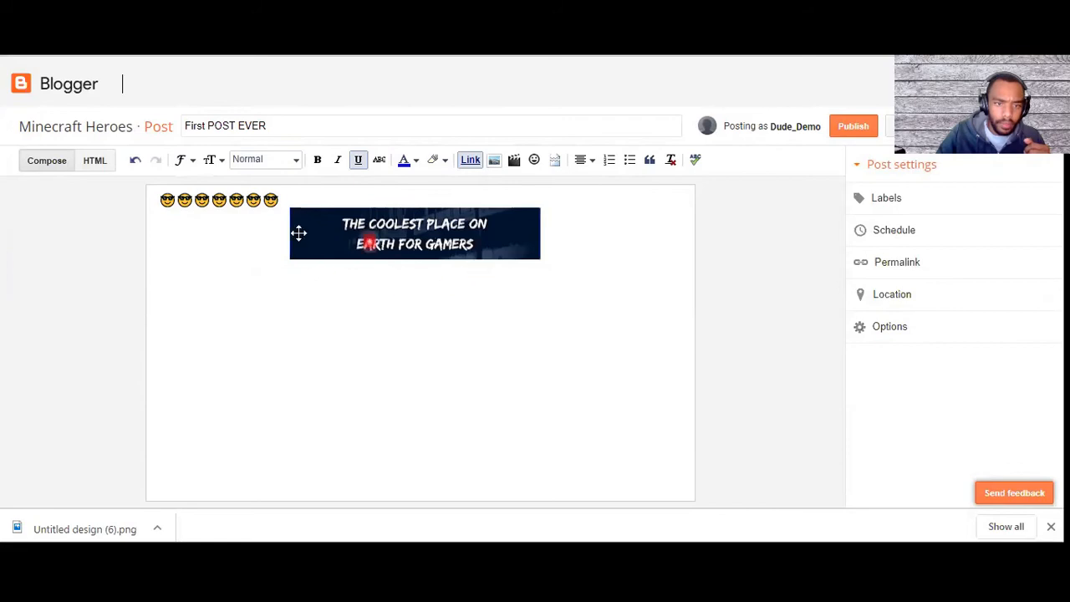
{"action": "left_click", "coordinate": [331, 201]}
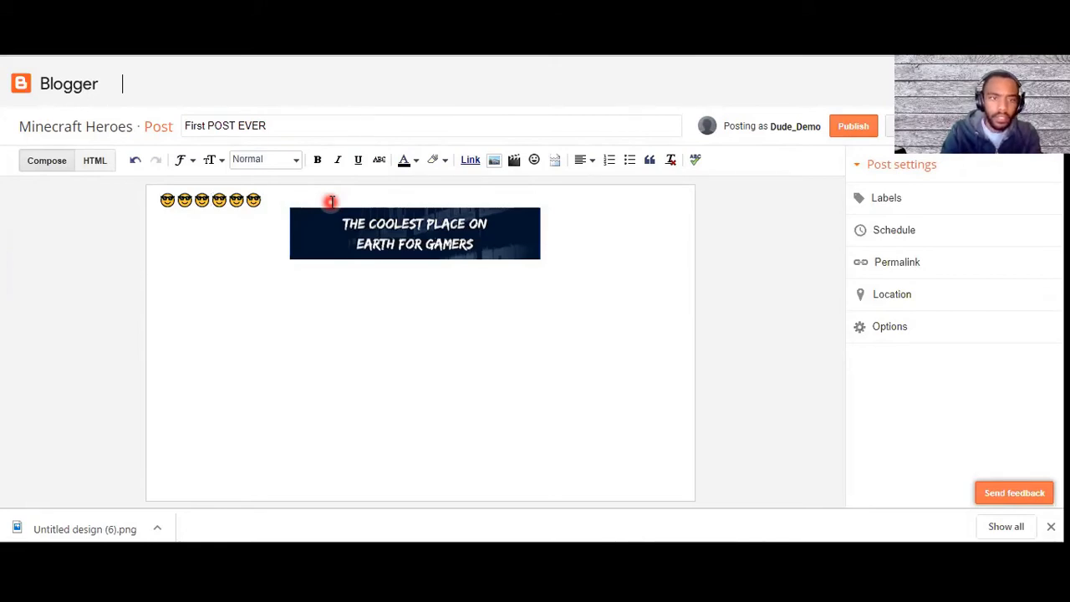
{"action": "type", "text": "THIS IS THE"}
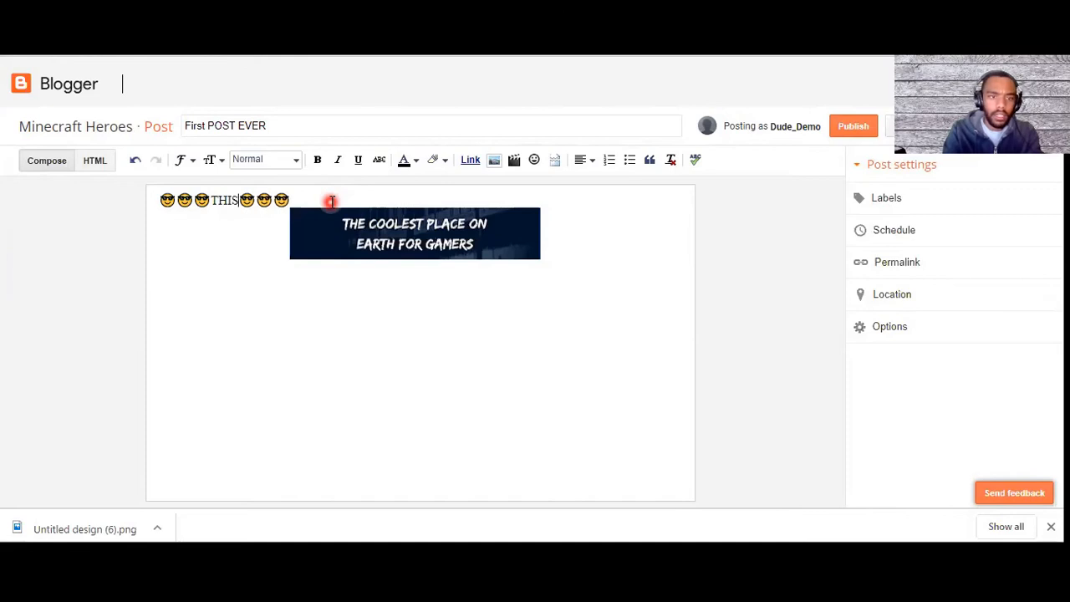
{"action": "type", "text": " COOO"}
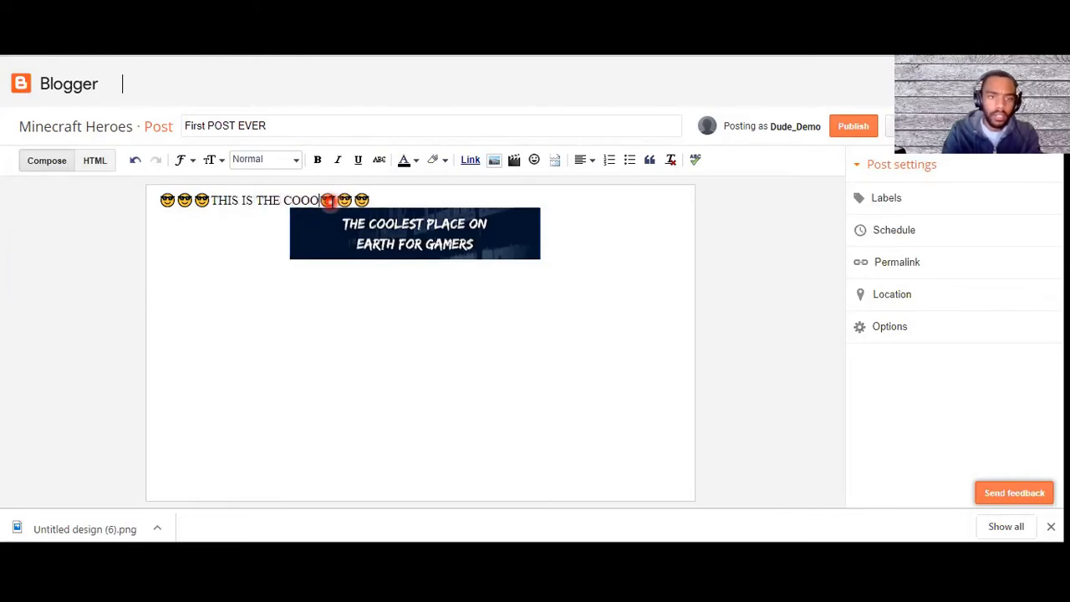
{"action": "key", "text": "BackSpace"}
{"action": "type", "text": "LE"}
{"action": "type", "text": "ST PLE"}
{"action": "type", "text": "CE ON E"}
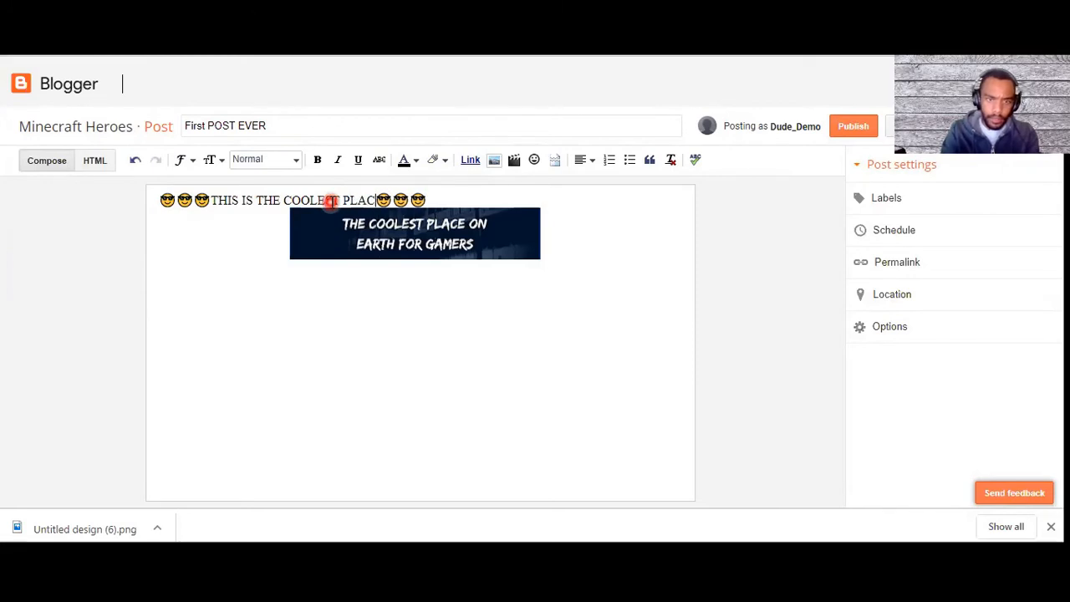
{"action": "type", "text": "ART"}
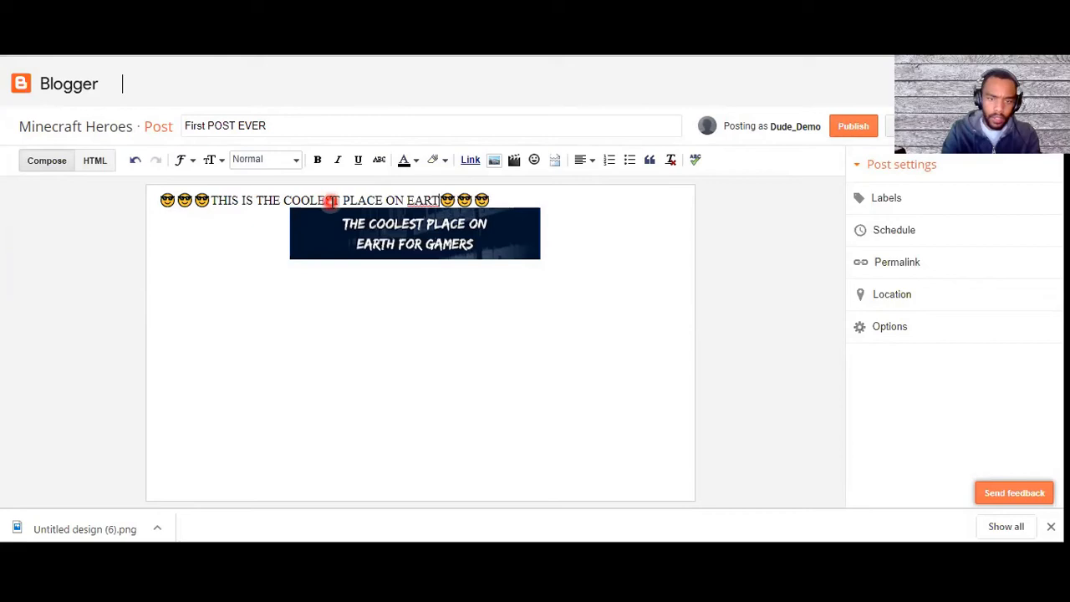
{"action": "type", "text": "H"}
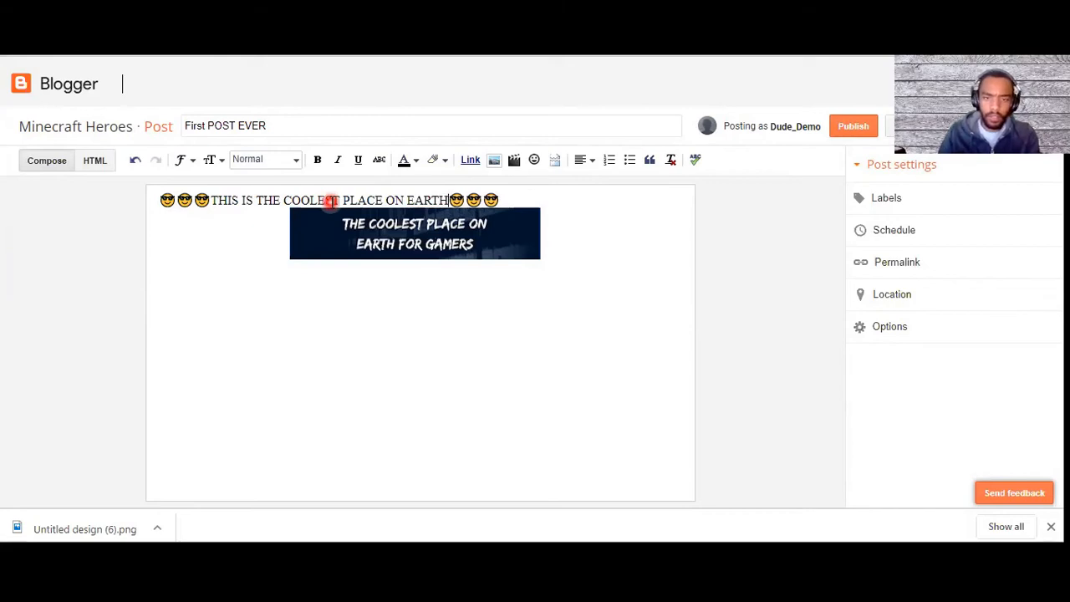
Step: Add "FOR MINECRAFT GAMERS" two lines below the emoji line, with an empty line between it and the image
{"action": "key", "text": "Return"}
{"action": "key", "text": "Return"}
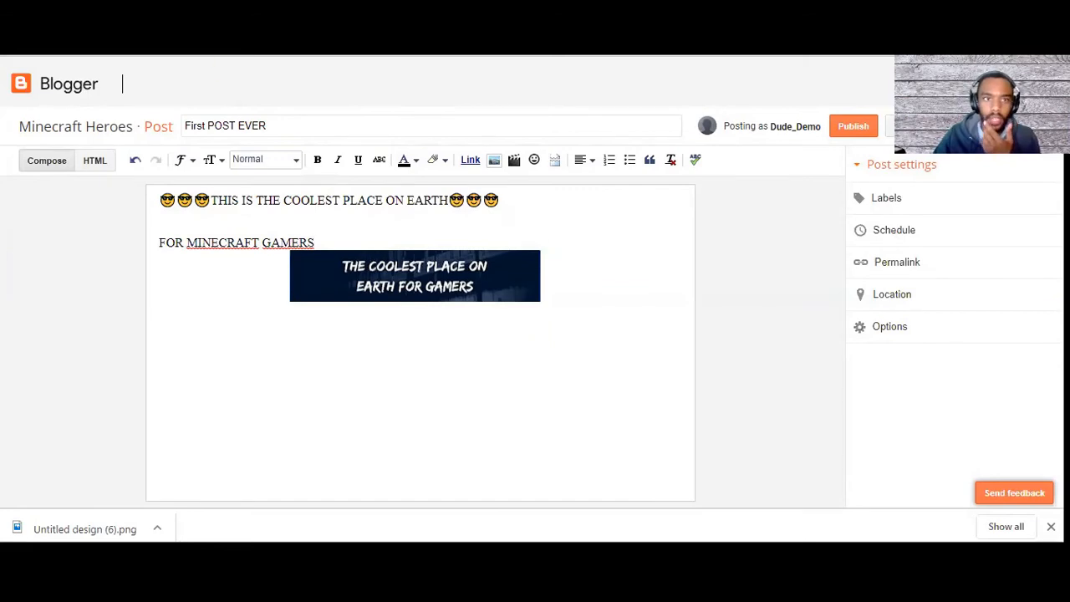
{"action": "key", "text": "ctrl+Tab"}
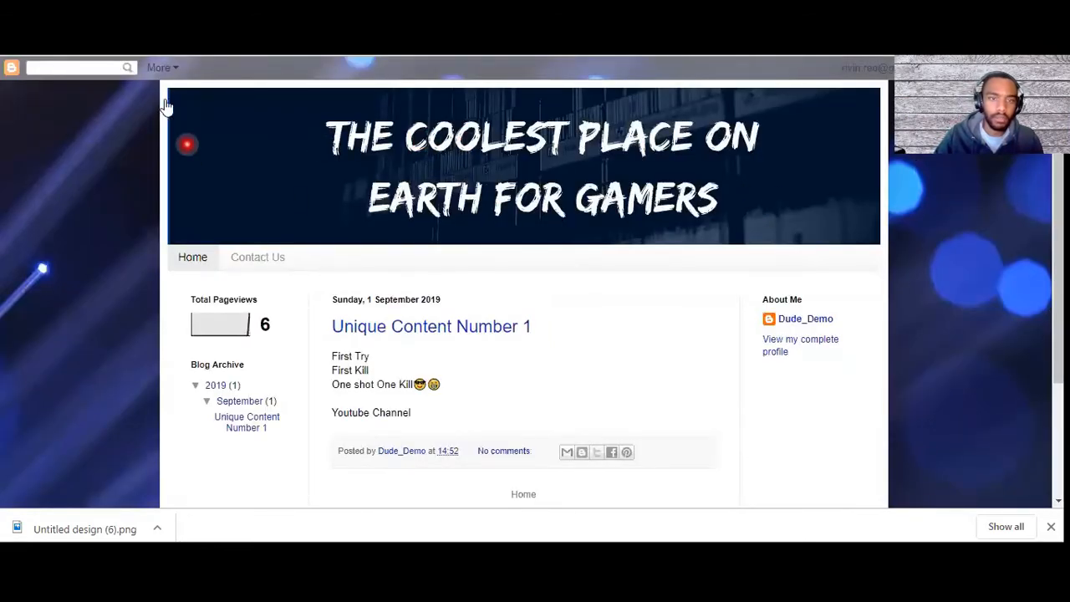
{"action": "left_click", "coordinate": [204, 17]}
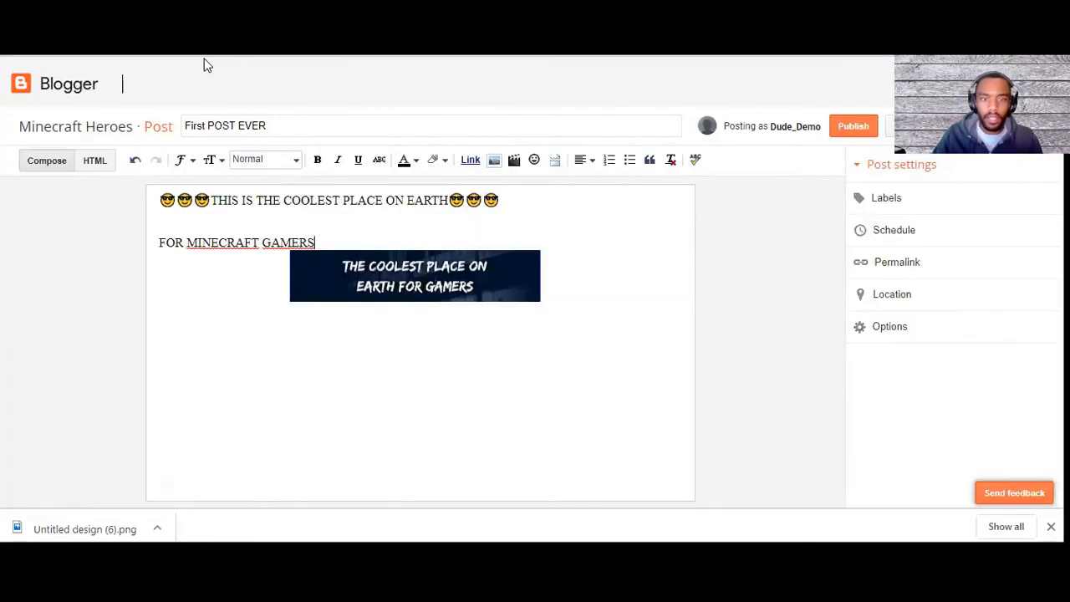
{"action": "key", "text": "Return"}
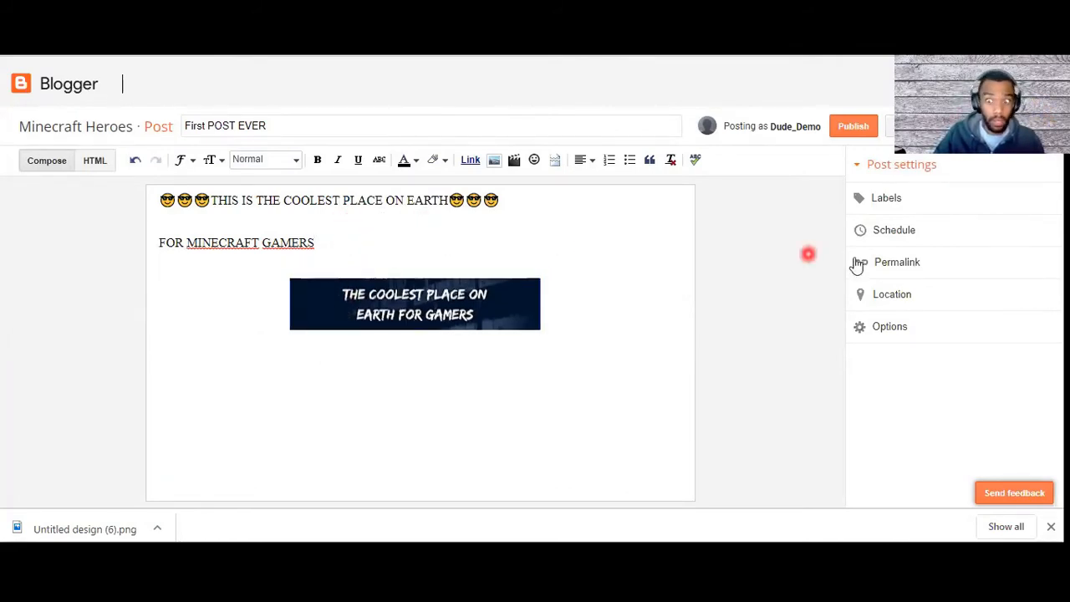
Step: Try the custom date and time option in the post's schedule and return it to Automatic
{"action": "left_click", "coordinate": [885, 234]}
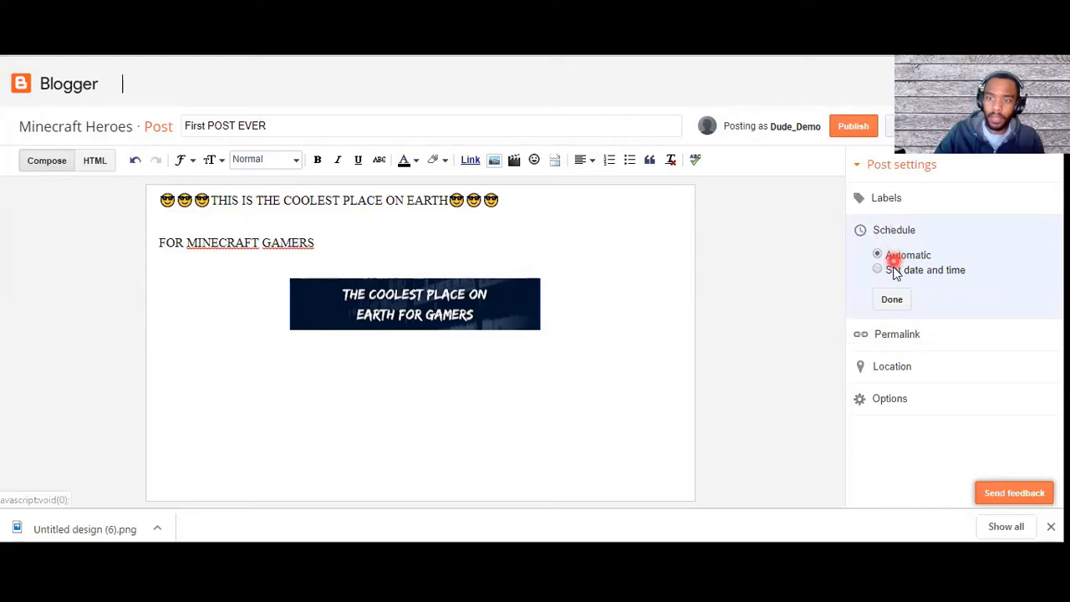
{"action": "left_click", "coordinate": [880, 270]}
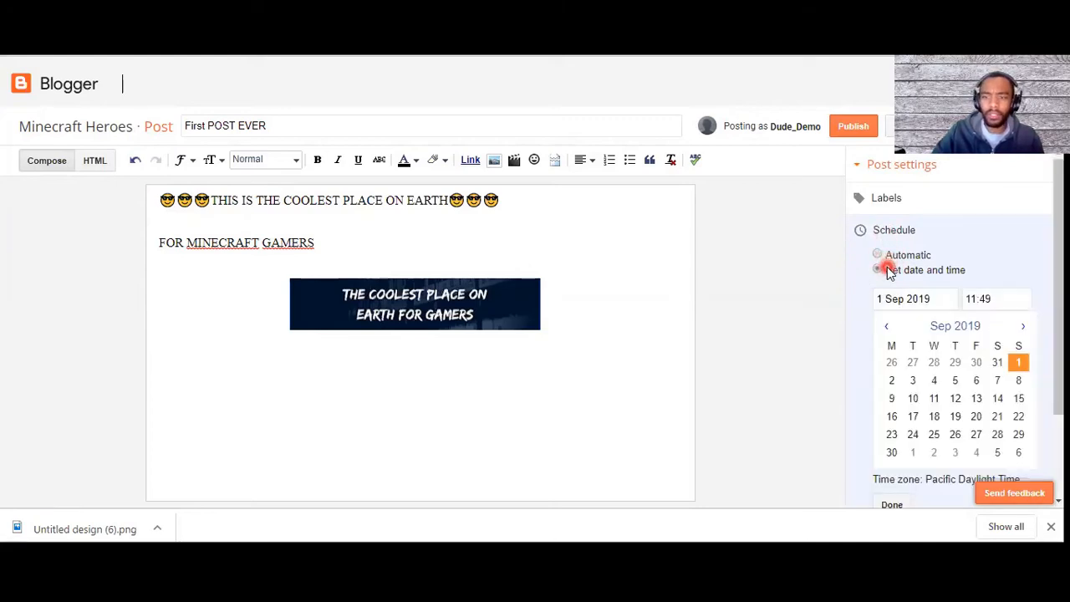
{"action": "scroll", "coordinate": [940, 359], "scroll_direction": "down", "scroll_amount": 1}
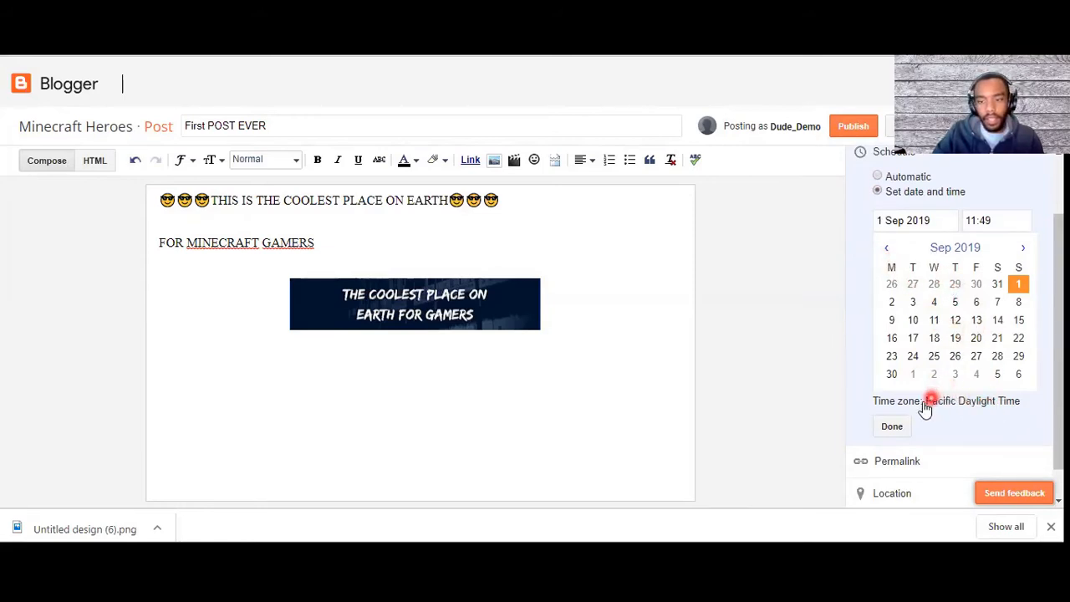
{"action": "scroll", "coordinate": [915, 406], "scroll_direction": "down", "scroll_amount": 1}
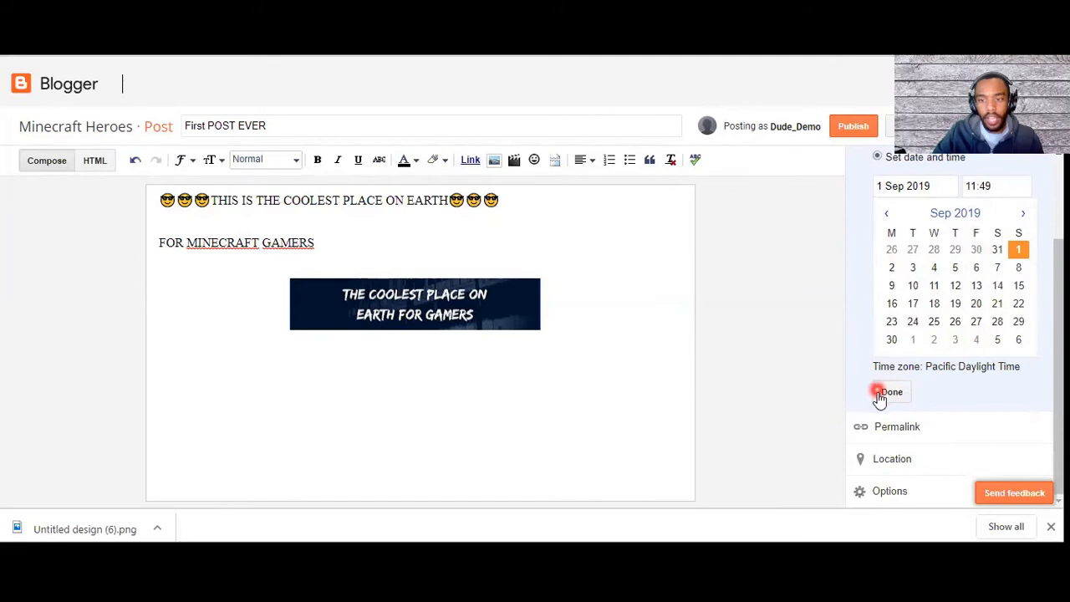
{"action": "scroll", "coordinate": [923, 374], "scroll_direction": "up", "scroll_amount": 2}
{"action": "scroll", "coordinate": [923, 375], "scroll_direction": "up", "scroll_amount": 1}
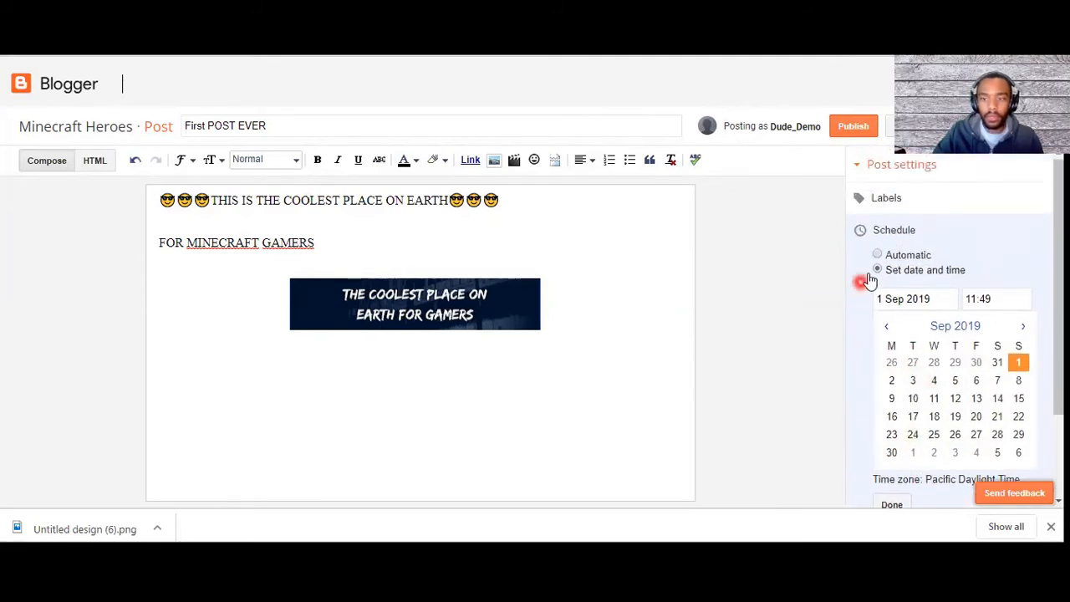
{"action": "left_click", "coordinate": [878, 255]}
{"action": "left_click", "coordinate": [891, 301]}
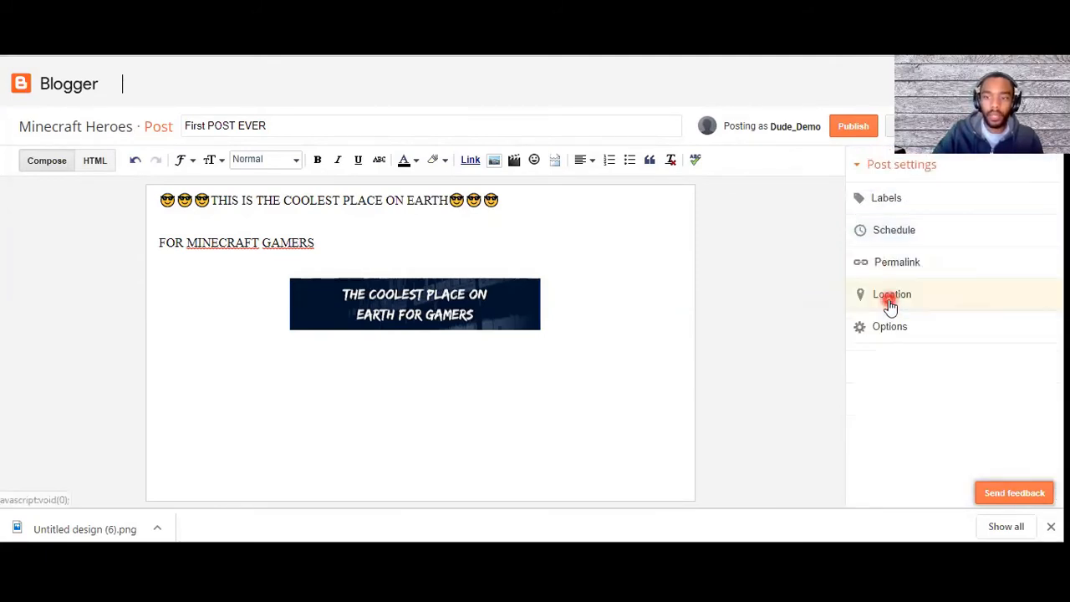
Step: Check the post's labels setting, leave it empty, and publish the post
{"action": "left_click", "coordinate": [888, 198]}
{"action": "left_click", "coordinate": [946, 267]}
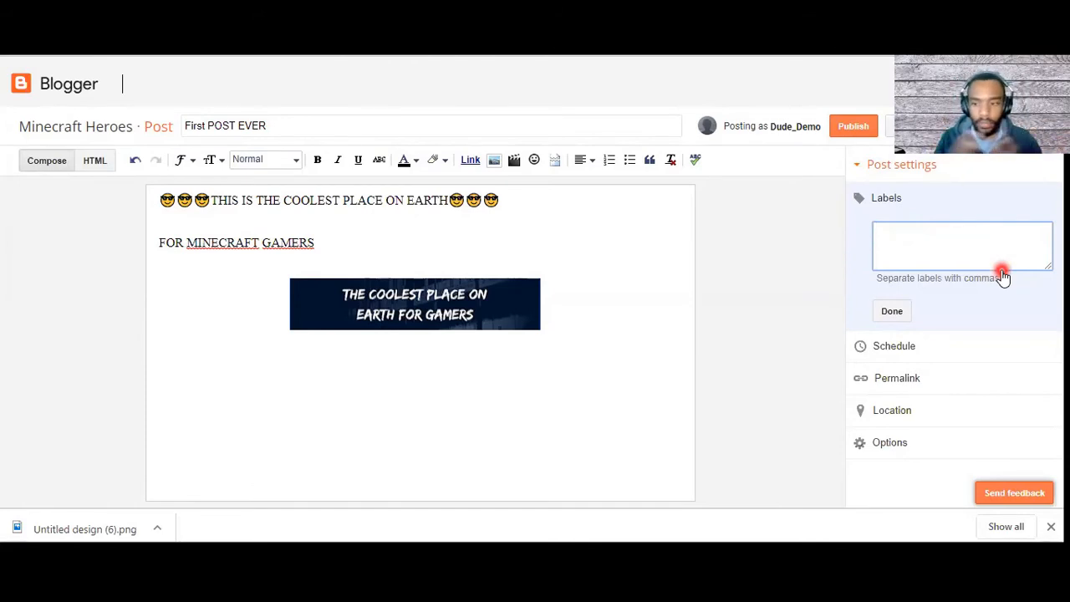
{"action": "left_click", "coordinate": [895, 311]}
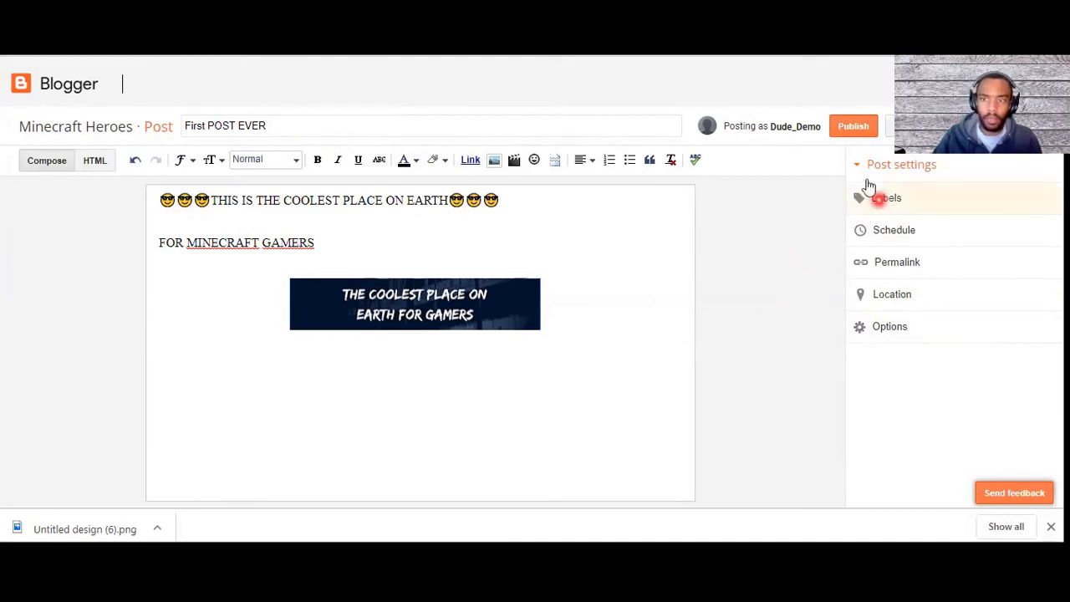
{"action": "left_click", "coordinate": [852, 128]}
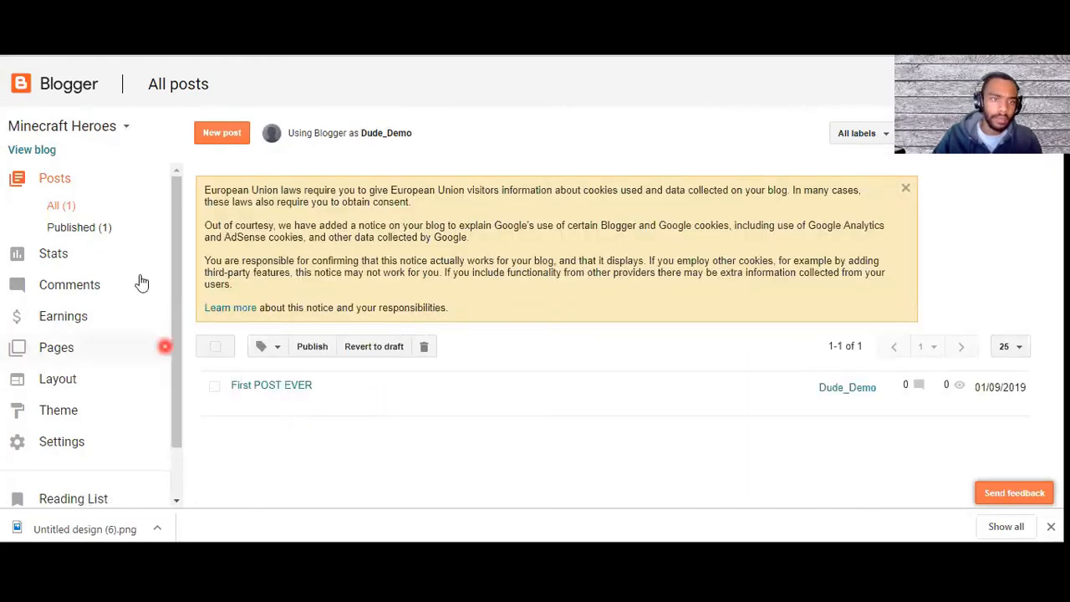
Step: Reload the live Minecraft Heroes blog and look over the published post
{"action": "key", "text": "ctrl+Tab"}
{"action": "key", "text": "F5"}
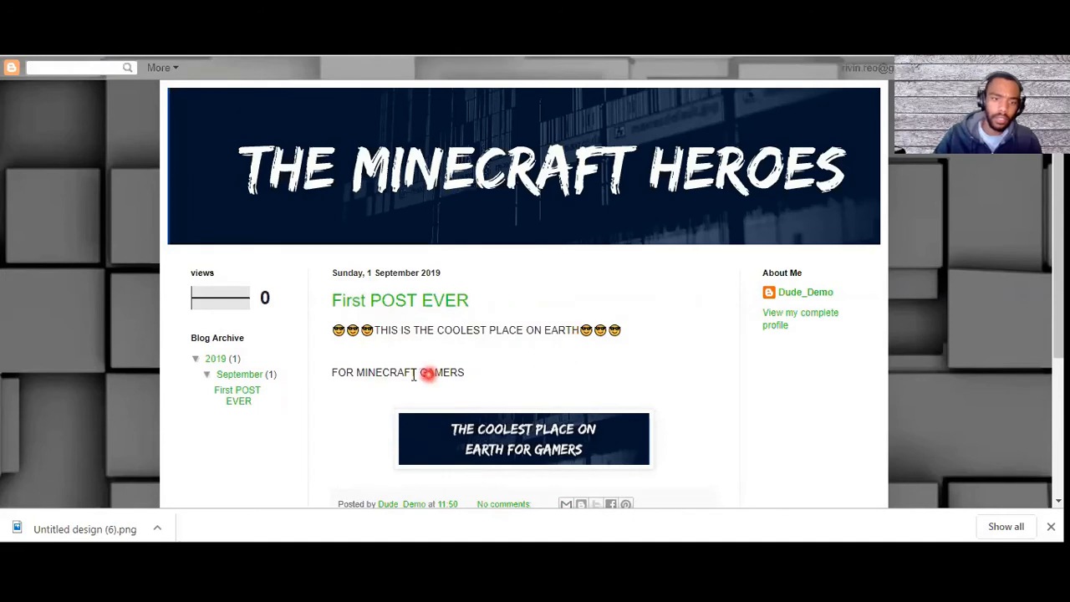
{"action": "scroll", "coordinate": [395, 374], "scroll_direction": "down", "scroll_amount": 3}
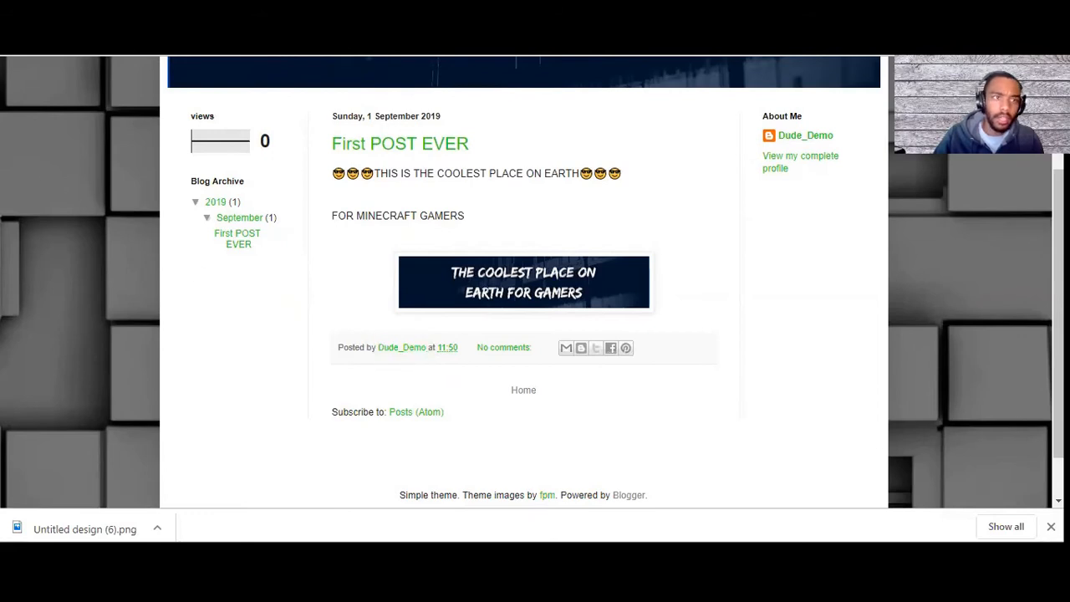
Step: Return to the blog's dashboard and open its language and formatting settings
{"action": "key", "text": "ctrl+shift+Tab"}
{"action": "scroll", "coordinate": [63, 406], "scroll_direction": "down", "scroll_amount": 1}
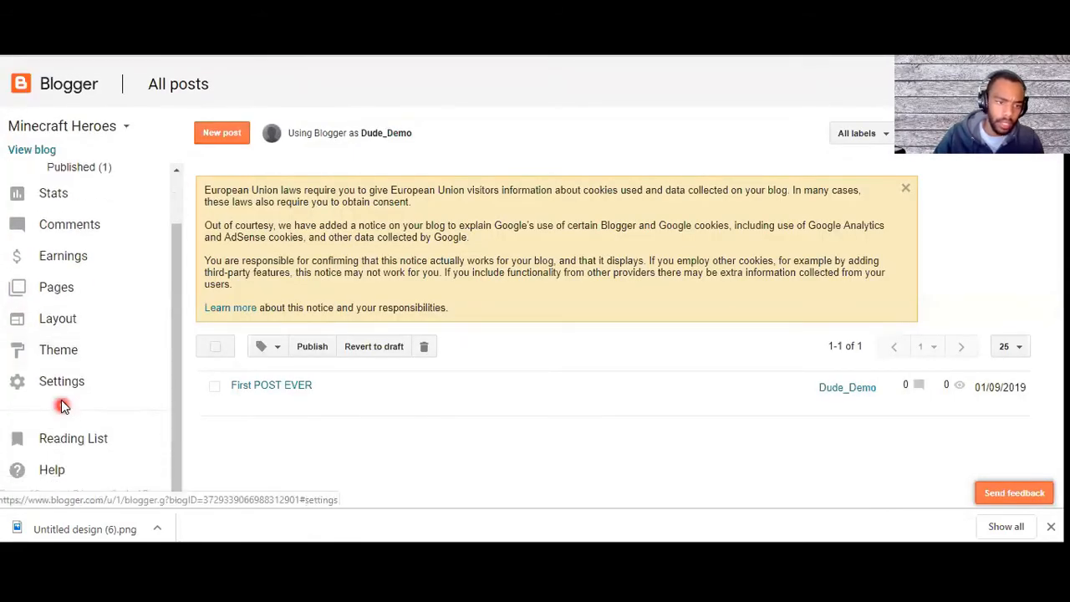
{"action": "left_click", "coordinate": [58, 392]}
{"action": "scroll", "coordinate": [130, 410], "scroll_direction": "down", "scroll_amount": 2}
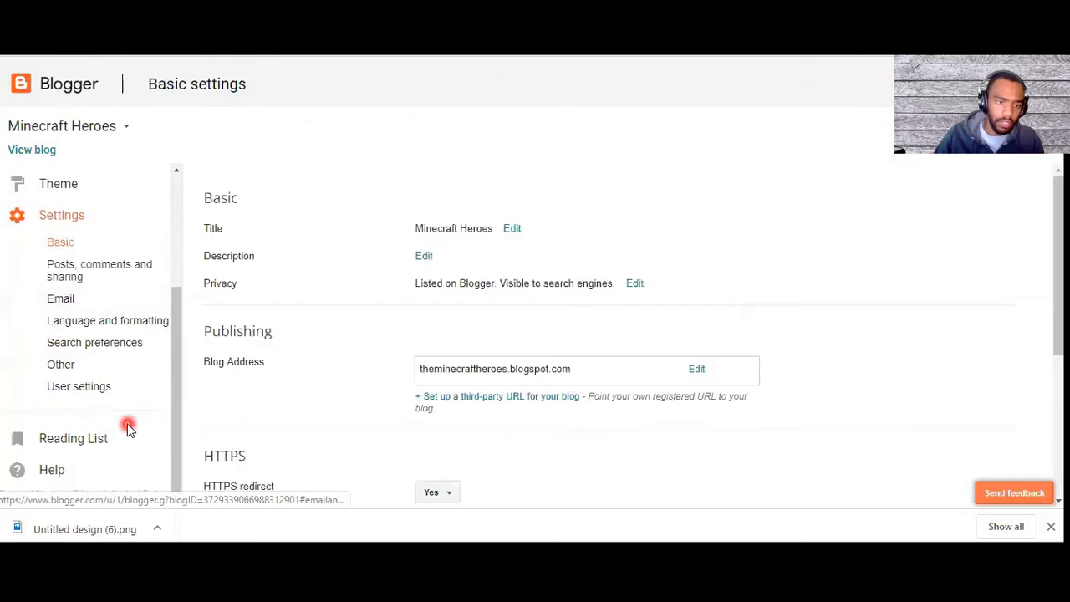
{"action": "left_click", "coordinate": [102, 321]}
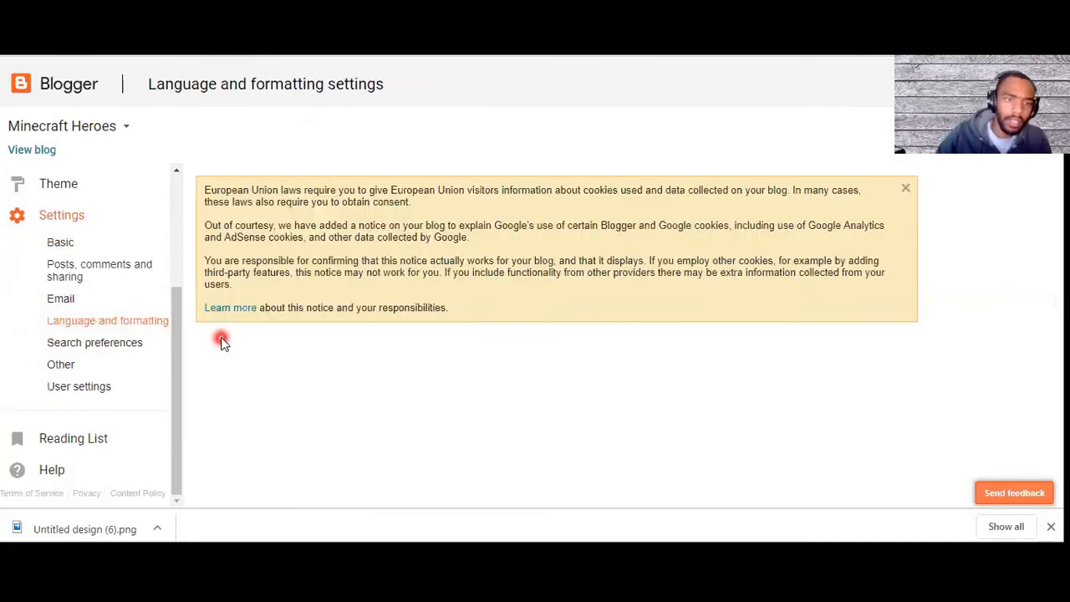
{"action": "scroll", "coordinate": [410, 346], "scroll_direction": "down", "scroll_amount": 3}
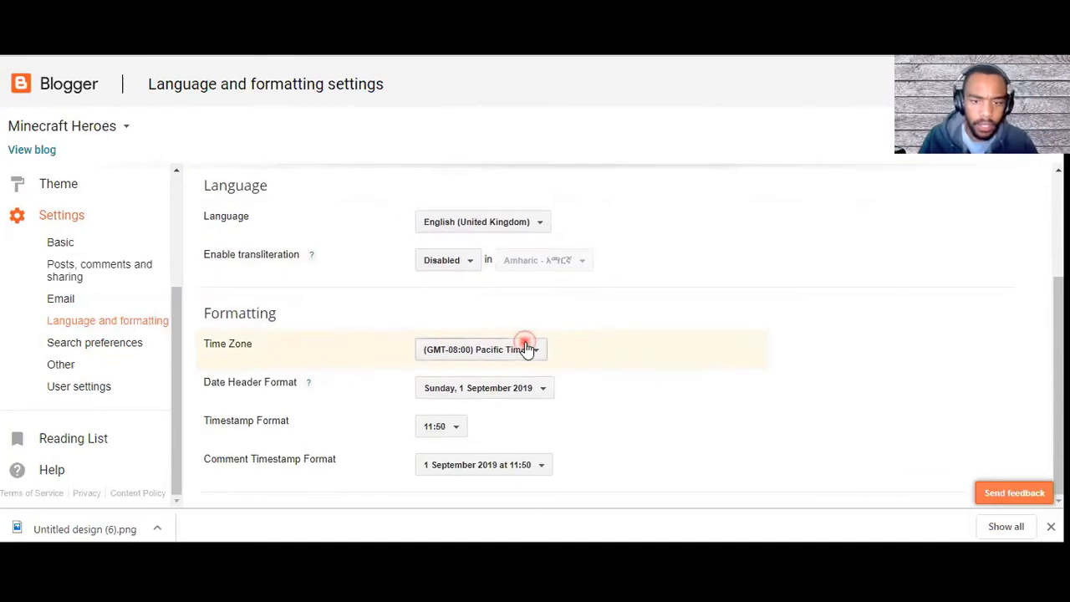
Step: Set the blog's time zone to (GMT+02:00) Johannesburg
{"action": "left_click", "coordinate": [526, 348]}
{"action": "scroll", "coordinate": [496, 249], "scroll_direction": "down", "scroll_amount": 20}
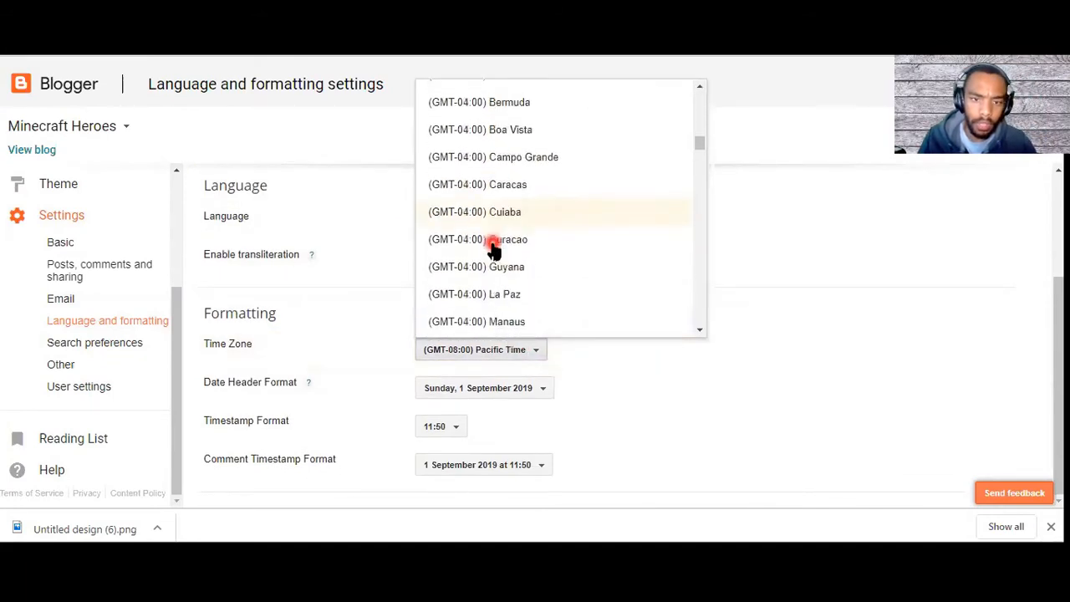
{"action": "scroll", "coordinate": [482, 244], "scroll_direction": "down", "scroll_amount": 10}
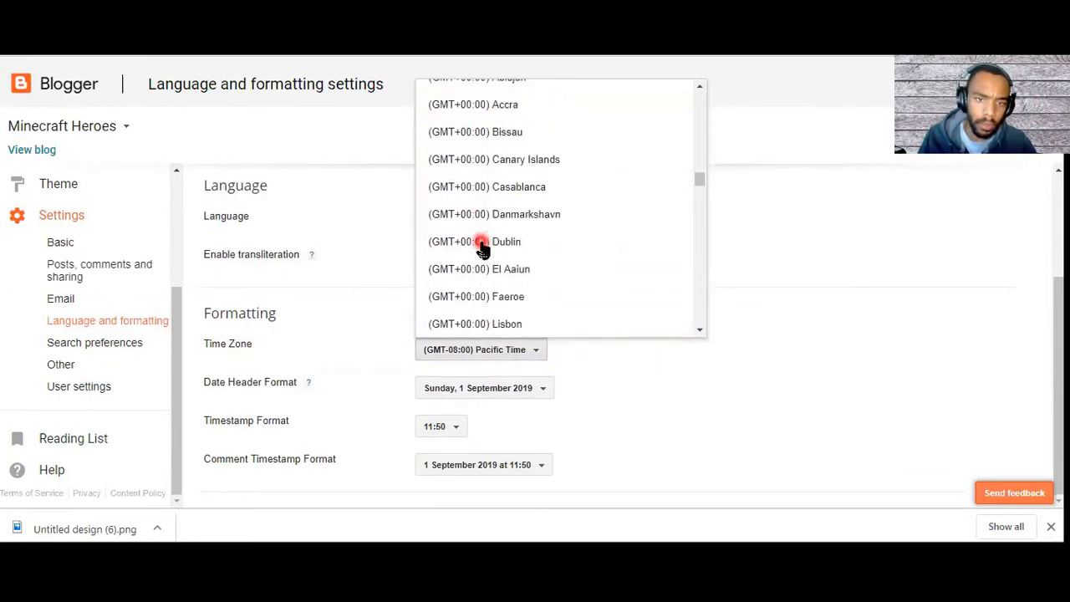
{"action": "scroll", "coordinate": [496, 257], "scroll_direction": "down", "scroll_amount": 1}
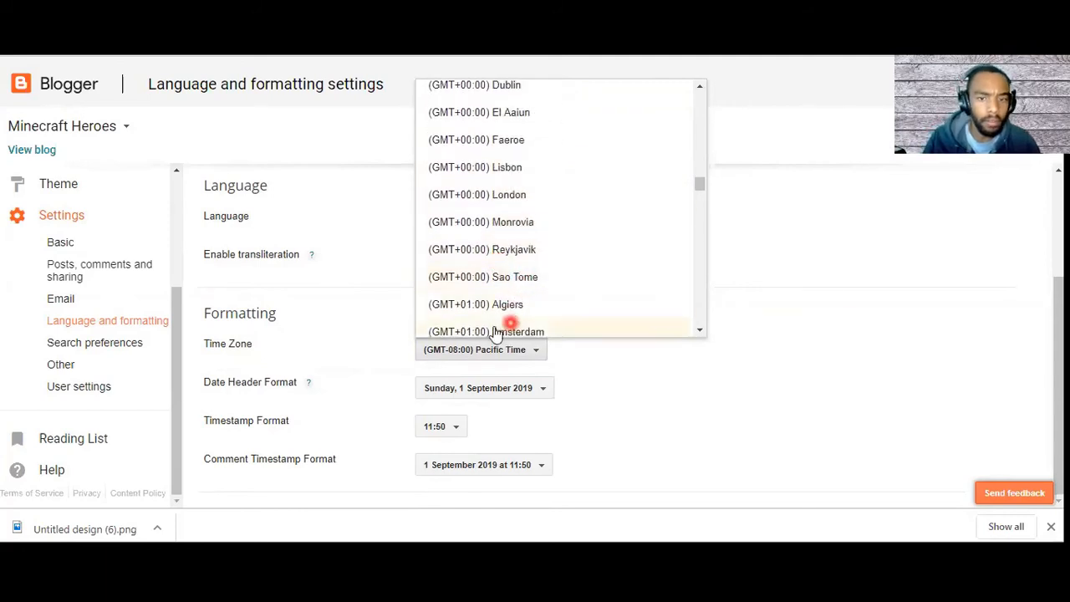
{"action": "scroll", "coordinate": [513, 282], "scroll_direction": "down", "scroll_amount": 1}
{"action": "scroll", "coordinate": [522, 286], "scroll_direction": "down", "scroll_amount": 1}
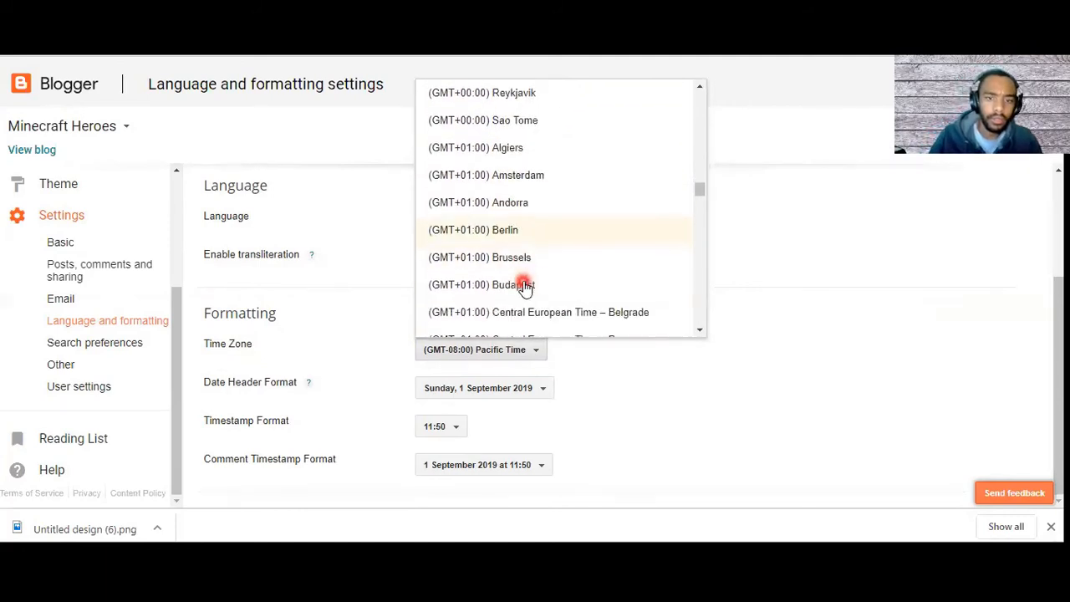
{"action": "scroll", "coordinate": [524, 284], "scroll_direction": "down", "scroll_amount": 1}
{"action": "scroll", "coordinate": [525, 288], "scroll_direction": "down", "scroll_amount": 1}
{"action": "scroll", "coordinate": [525, 293], "scroll_direction": "down", "scroll_amount": 2}
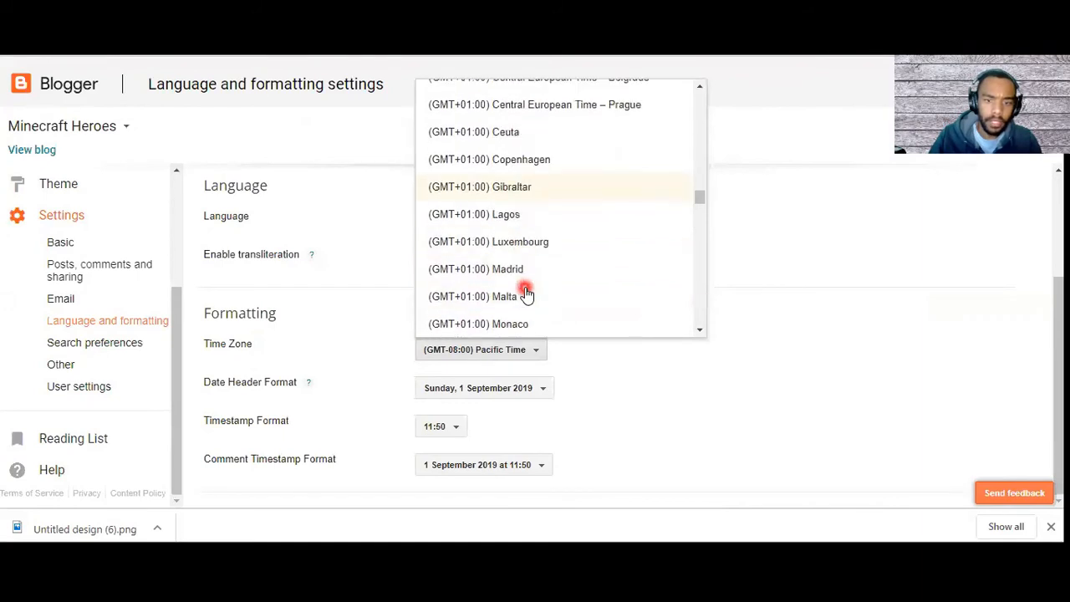
{"action": "scroll", "coordinate": [523, 289], "scroll_direction": "down", "scroll_amount": 5}
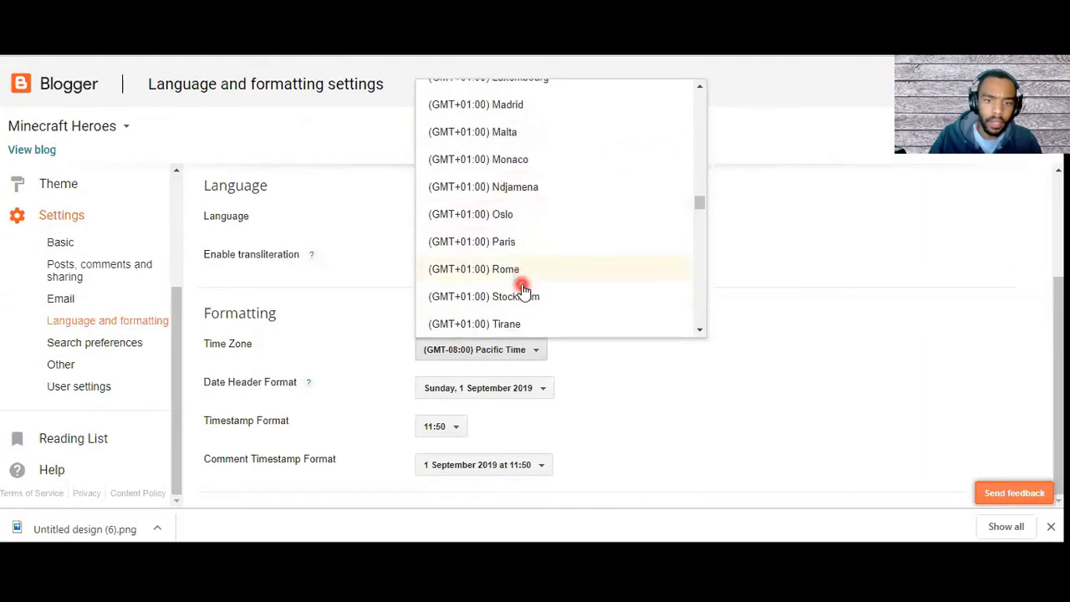
{"action": "scroll", "coordinate": [523, 286], "scroll_direction": "down", "scroll_amount": 5}
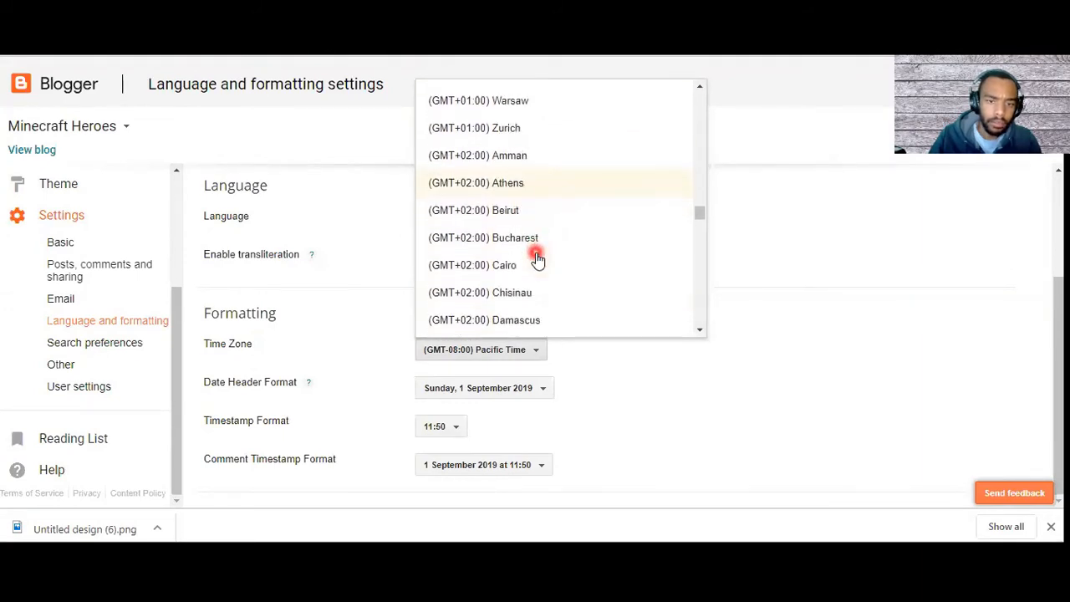
{"action": "scroll", "coordinate": [514, 305], "scroll_direction": "down", "scroll_amount": 3}
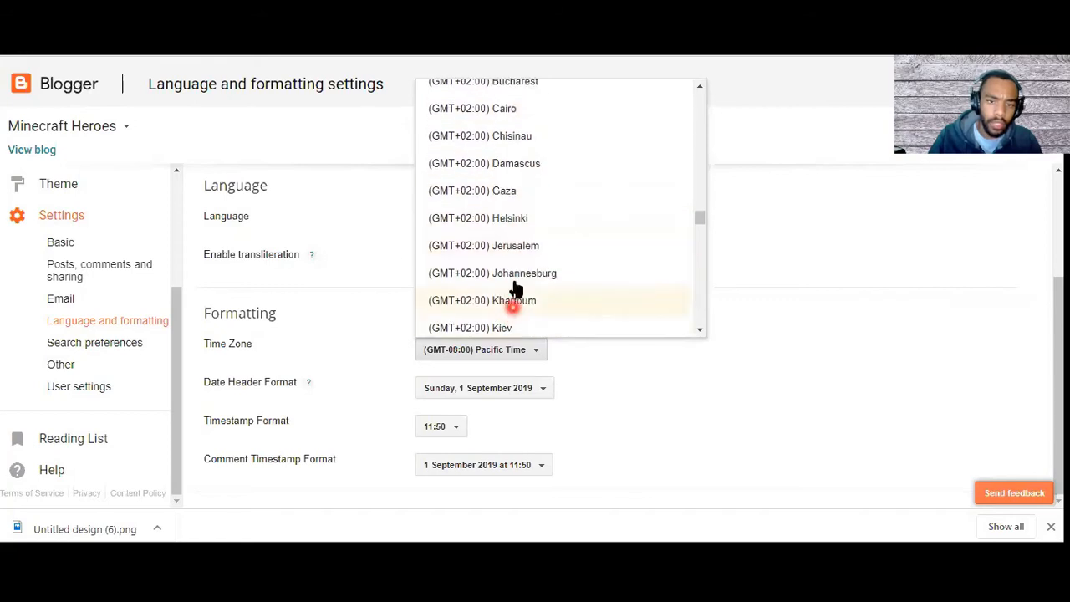
{"action": "left_click", "coordinate": [516, 274]}
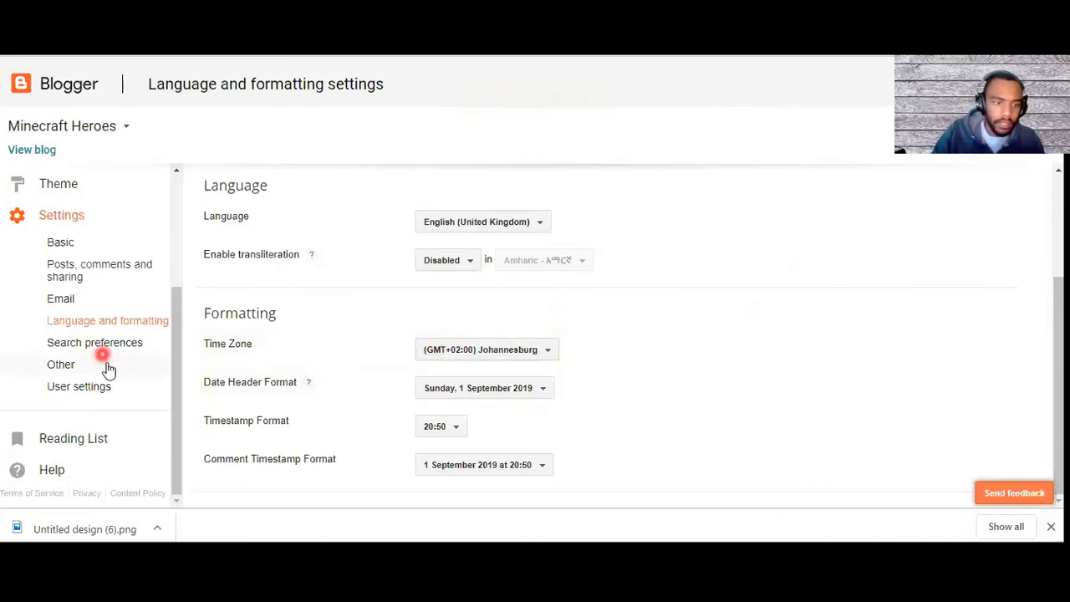
Step: Open the blog's layout and choose a Pages gadget for the Cross-column section
{"action": "scroll", "coordinate": [92, 368], "scroll_direction": "up", "scroll_amount": 3}
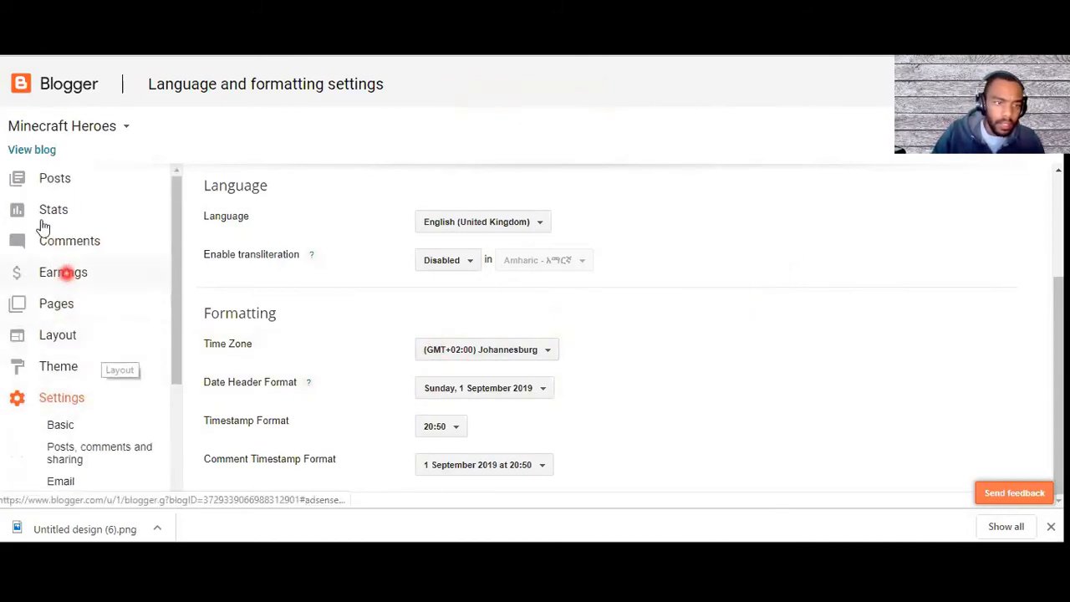
{"action": "left_click", "coordinate": [55, 336]}
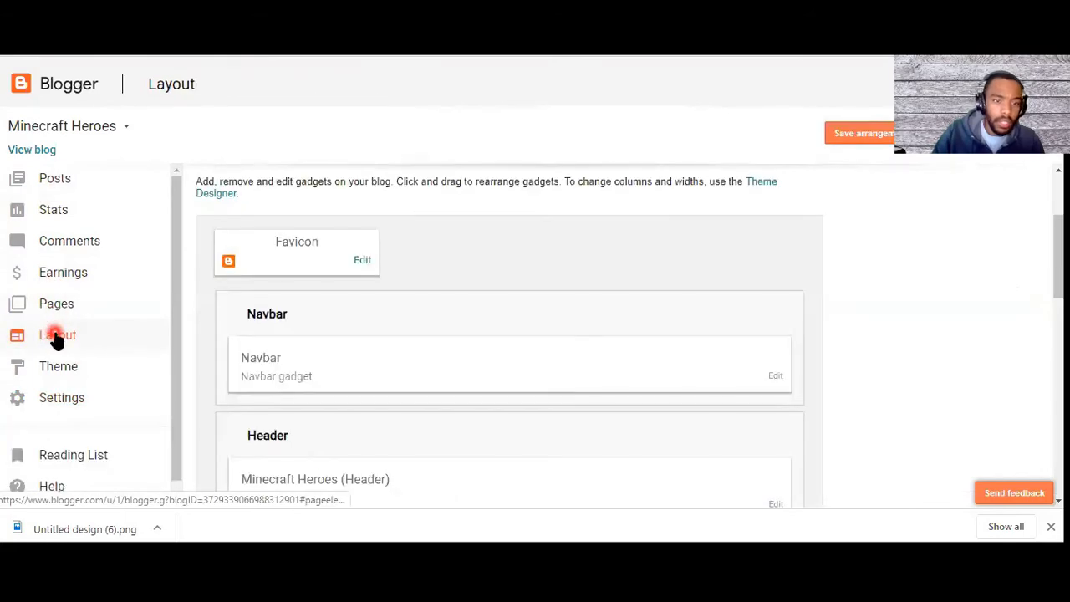
{"action": "scroll", "coordinate": [269, 323], "scroll_direction": "down", "scroll_amount": 3}
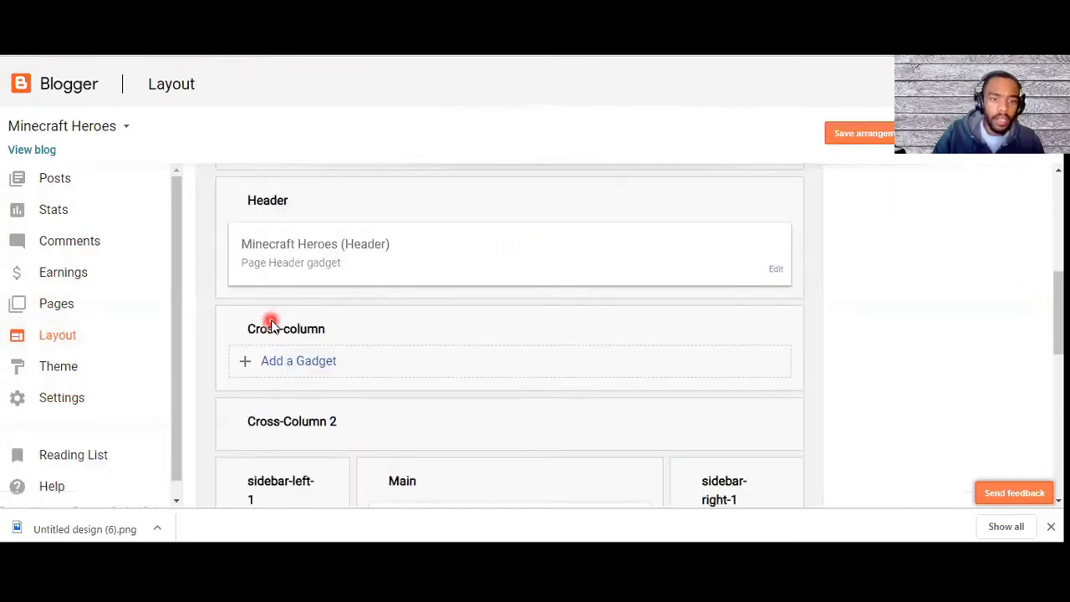
{"action": "left_click", "coordinate": [275, 365]}
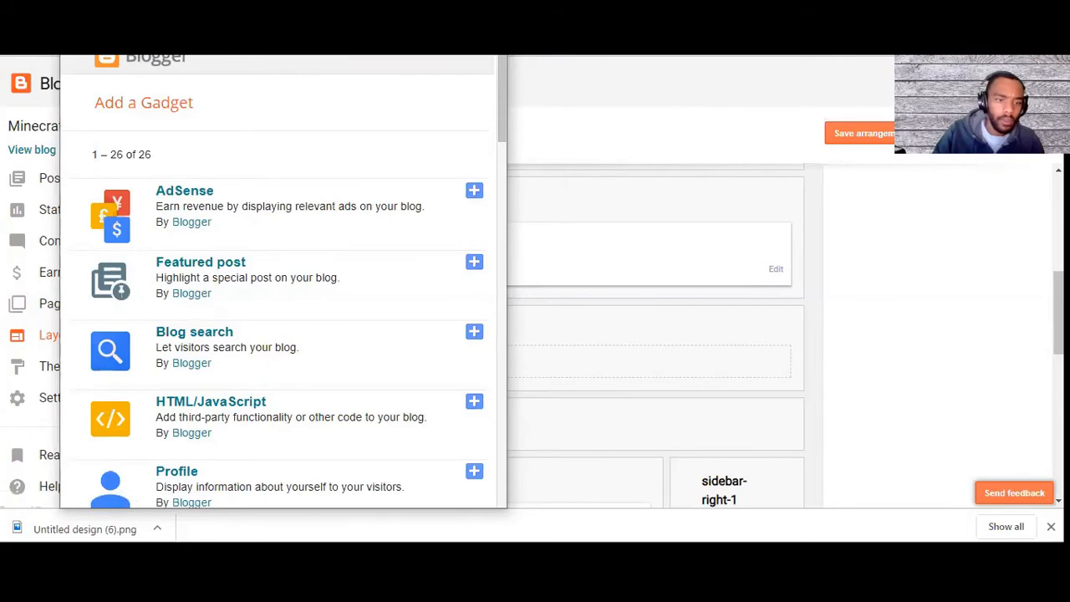
{"action": "left_click", "coordinate": [488, 18]}
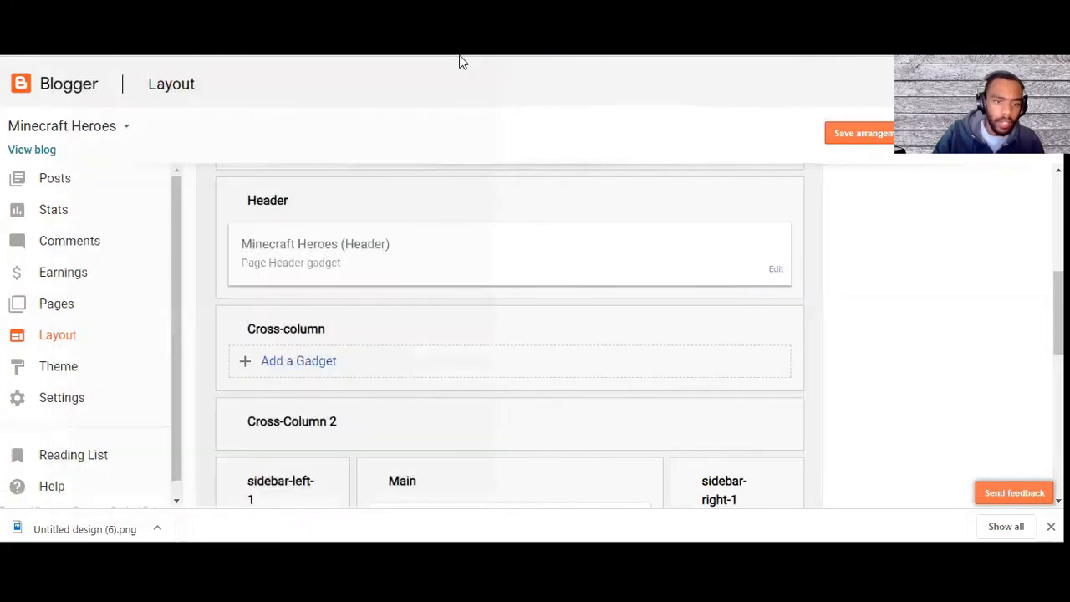
{"action": "left_click", "coordinate": [281, 365]}
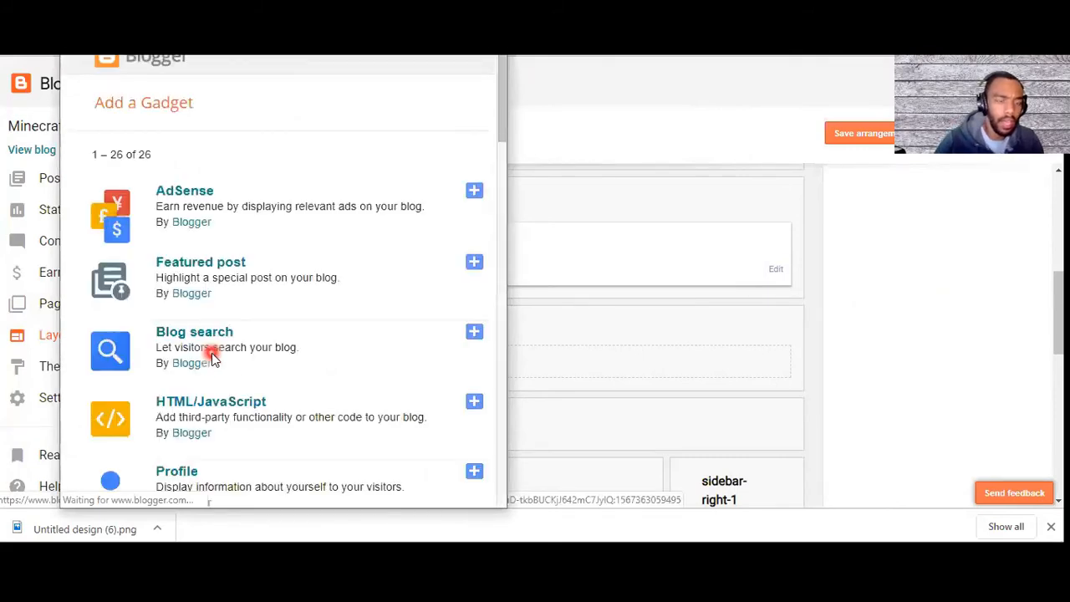
{"action": "scroll", "coordinate": [179, 409], "scroll_direction": "down", "scroll_amount": 4}
{"action": "scroll", "coordinate": [179, 409], "scroll_direction": "down", "scroll_amount": 3}
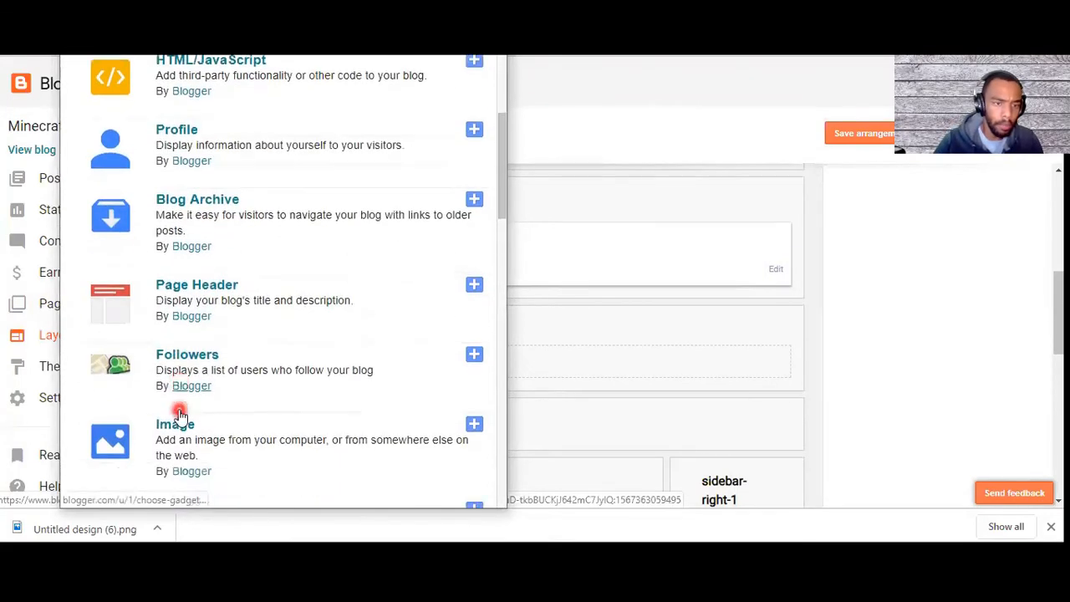
{"action": "left_click", "coordinate": [186, 377]}
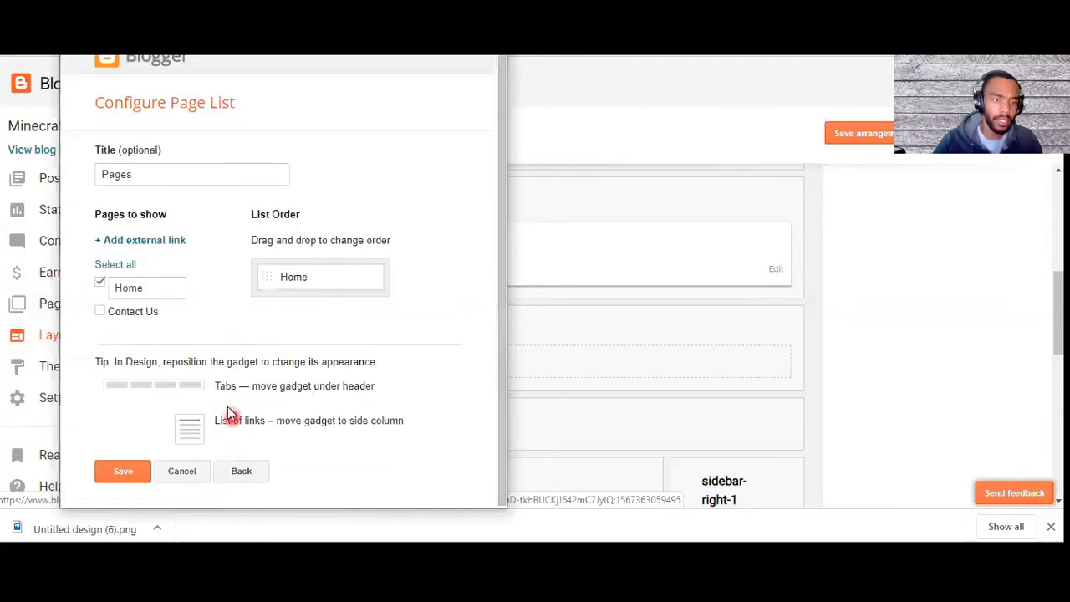
Step: Include Contact Us alongside Home in the page list, then save the gadget and the layout arrangement
{"action": "left_click", "coordinate": [99, 312]}
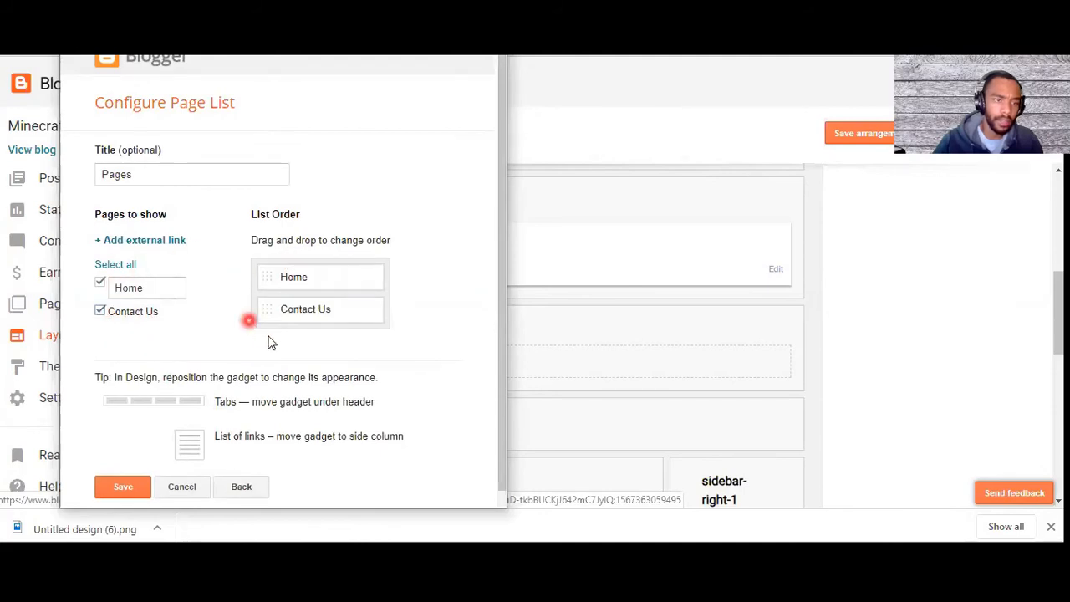
{"action": "scroll", "coordinate": [290, 376], "scroll_direction": "down", "scroll_amount": 1}
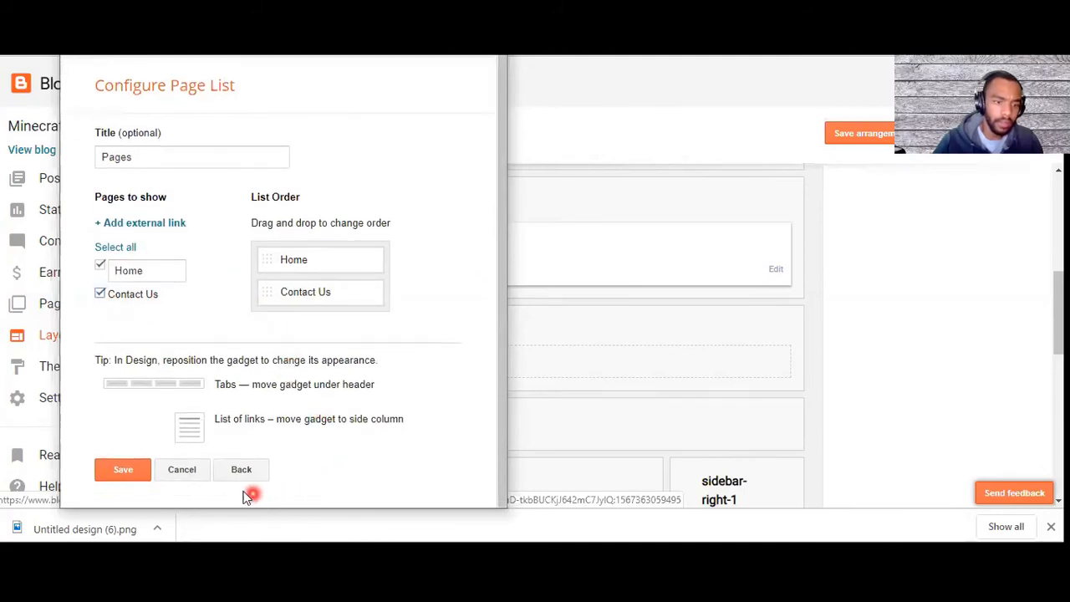
{"action": "left_click", "coordinate": [131, 475]}
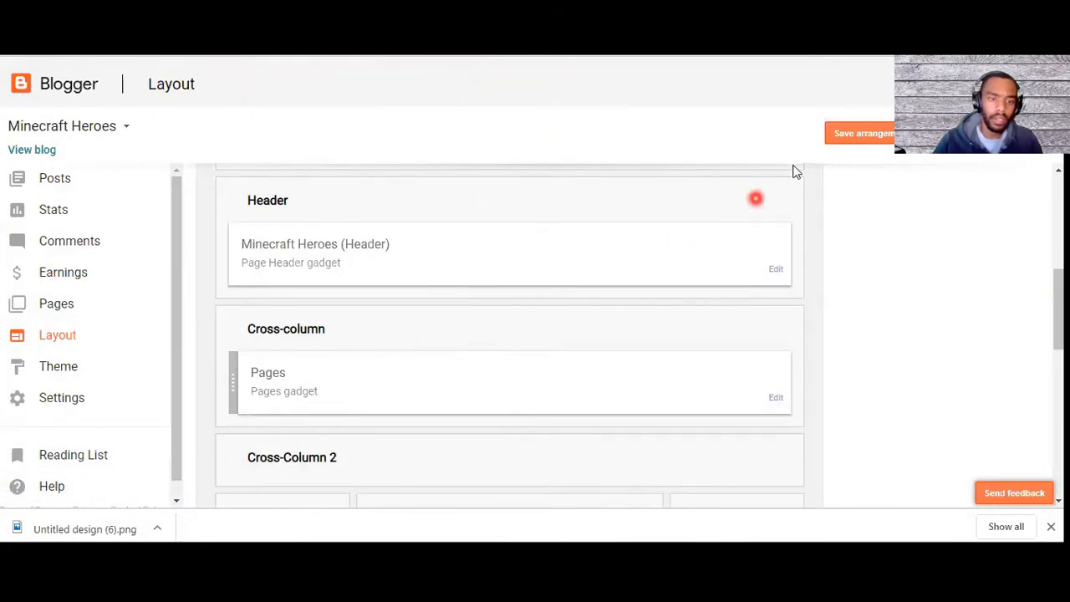
{"action": "left_click", "coordinate": [853, 138]}
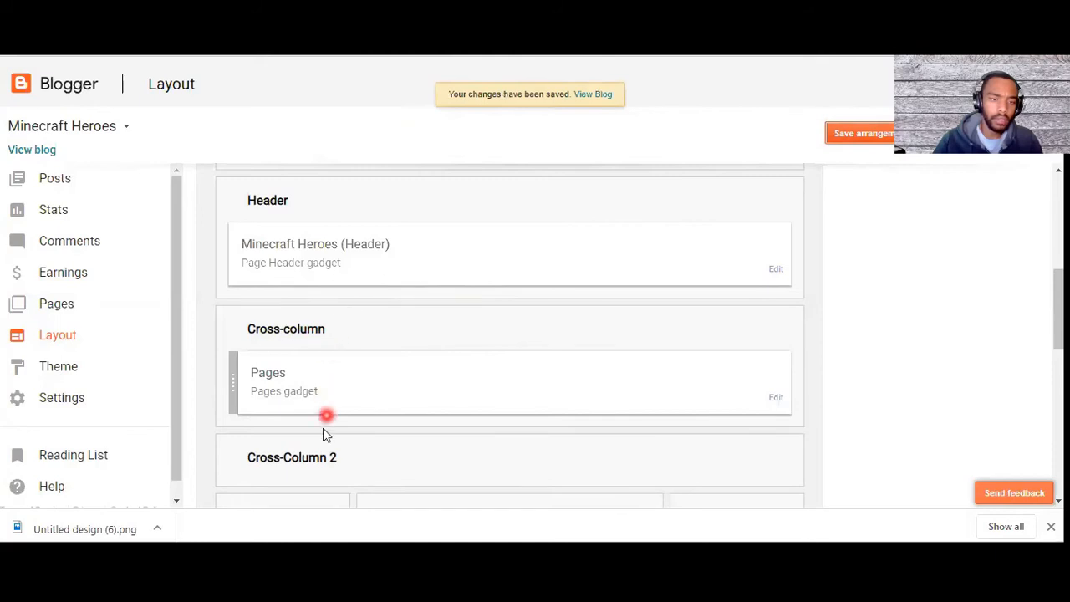
Step: Reload the live Minecraft Heroes blog and check the page tabs by opening Home
{"action": "key", "text": "ctrl+Tab"}
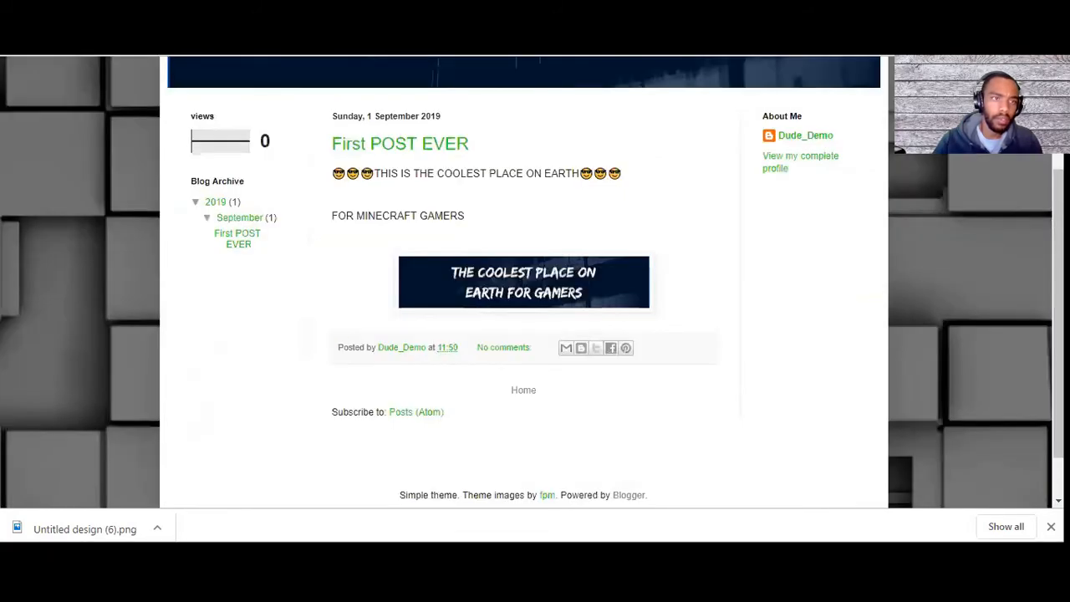
{"action": "left_click", "coordinate": [447, 502]}
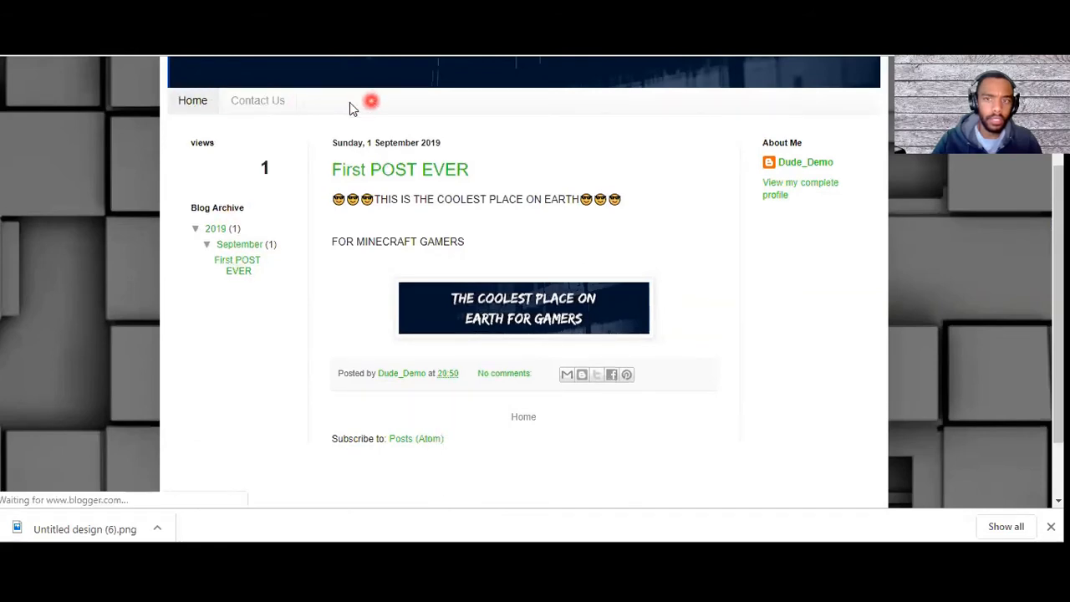
{"action": "left_click", "coordinate": [192, 104]}
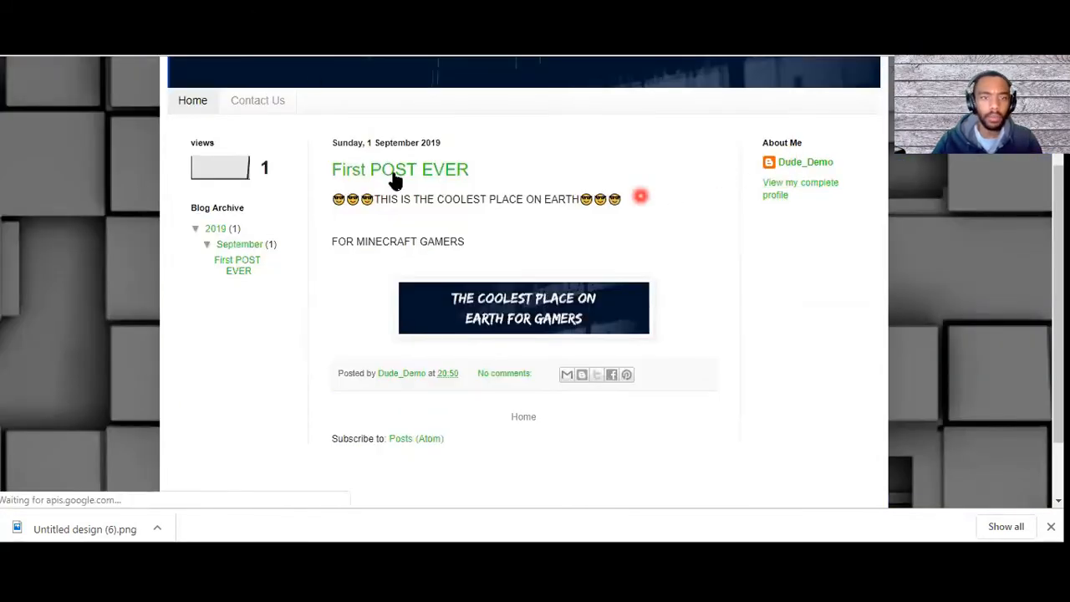
Step: Return to the blog's layout and add a Labels gadget with its default settings to the sidebar-right-1 section
{"action": "left_click", "coordinate": [71, 49]}
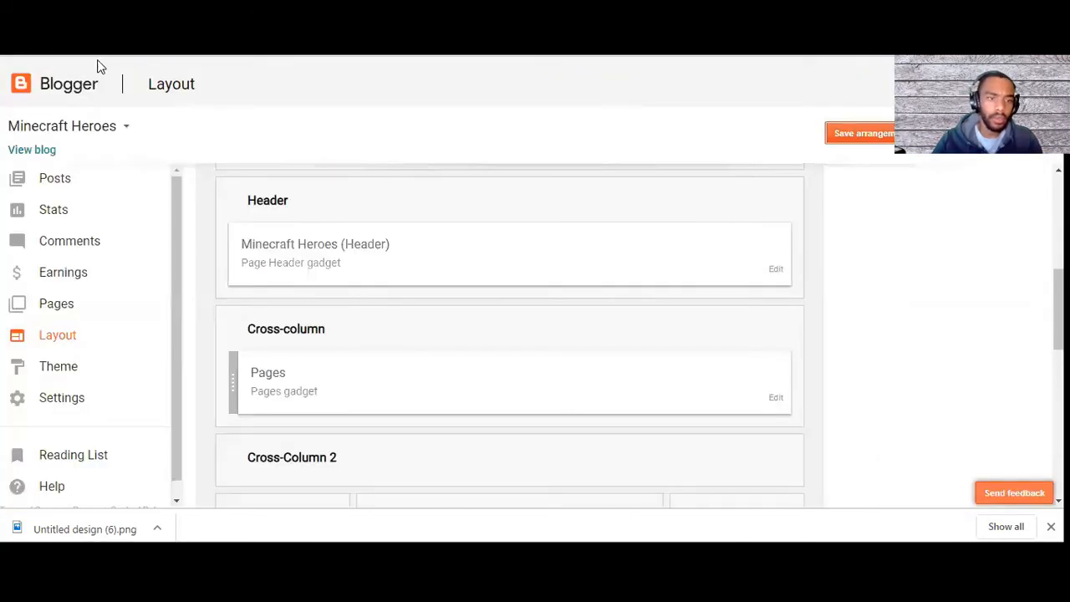
{"action": "scroll", "coordinate": [184, 311], "scroll_direction": "down", "scroll_amount": 4}
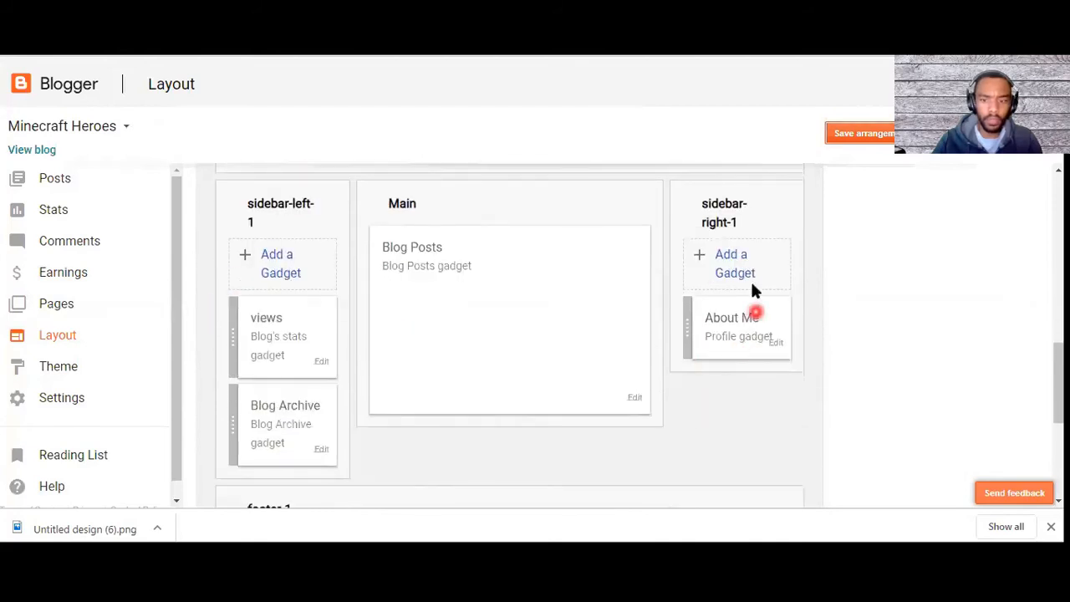
{"action": "left_click", "coordinate": [732, 264]}
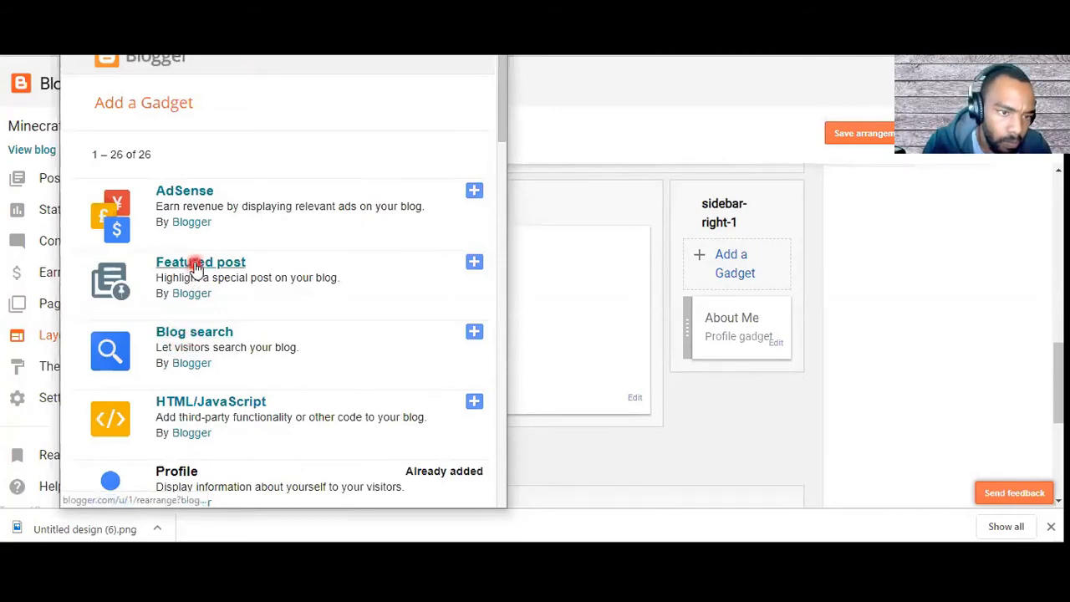
{"action": "scroll", "coordinate": [210, 367], "scroll_direction": "down", "scroll_amount": 3}
{"action": "scroll", "coordinate": [211, 374], "scroll_direction": "down", "scroll_amount": 2}
{"action": "scroll", "coordinate": [213, 373], "scroll_direction": "down", "scroll_amount": 2}
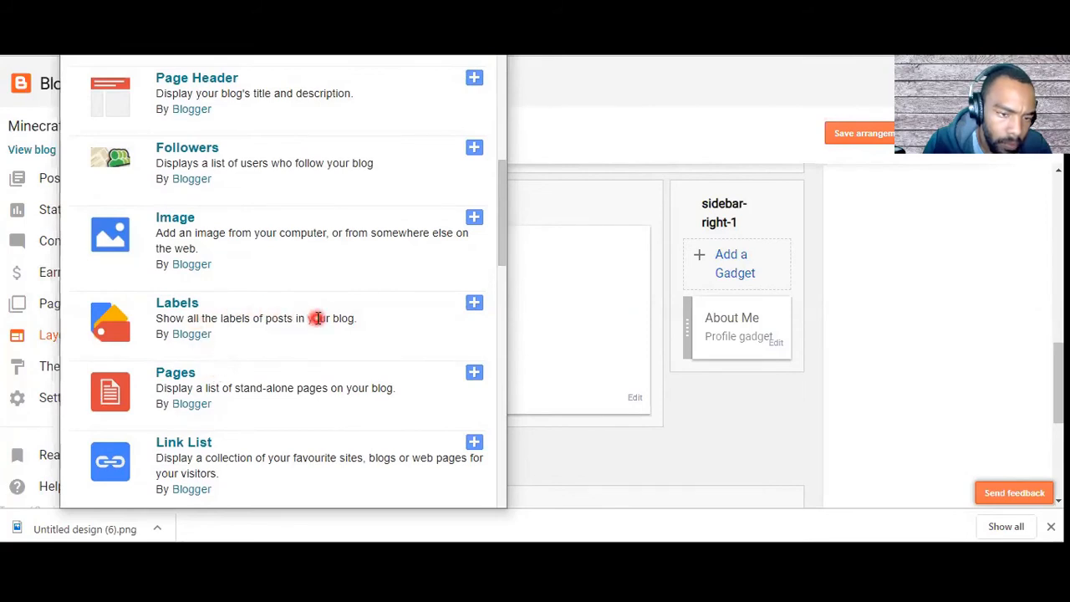
{"action": "left_click", "coordinate": [182, 306]}
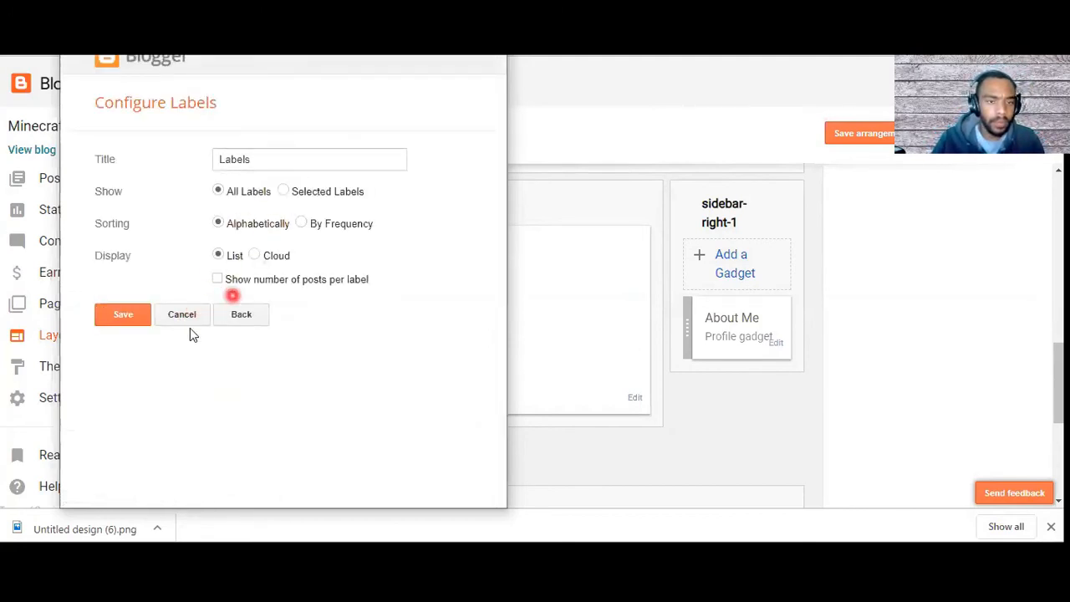
{"action": "left_click", "coordinate": [123, 319]}
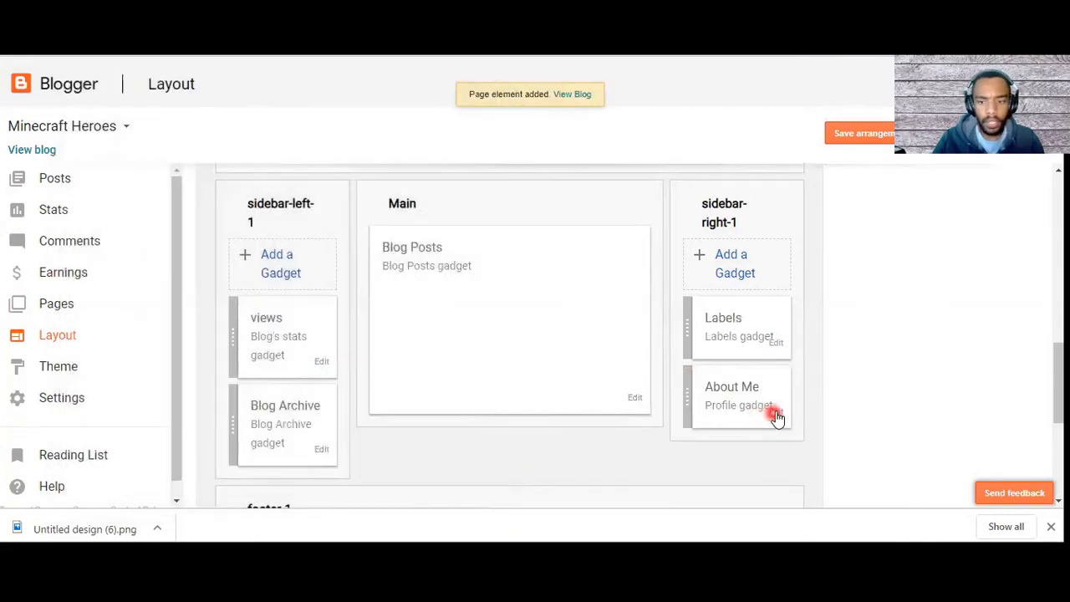
Step: Remove the About Me profile gadget from the sidebar-right-1 section
{"action": "mouse_move", "coordinate": [738, 406]}
{"action": "left_mouse_down"}
{"action": "mouse_move", "coordinate": [895, 387]}
{"action": "mouse_move", "coordinate": [743, 390]}
{"action": "mouse_move", "coordinate": [754, 416]}
{"action": "left_mouse_up"}
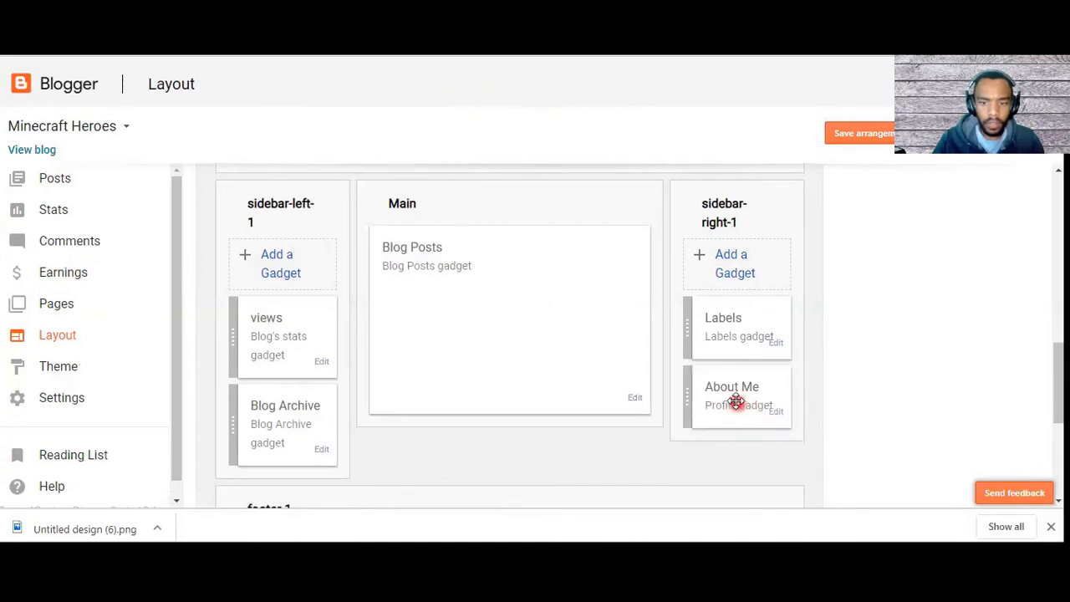
{"action": "scroll", "coordinate": [714, 363], "scroll_direction": "down", "scroll_amount": 3}
{"action": "scroll", "coordinate": [715, 363], "scroll_direction": "up", "scroll_amount": 1}
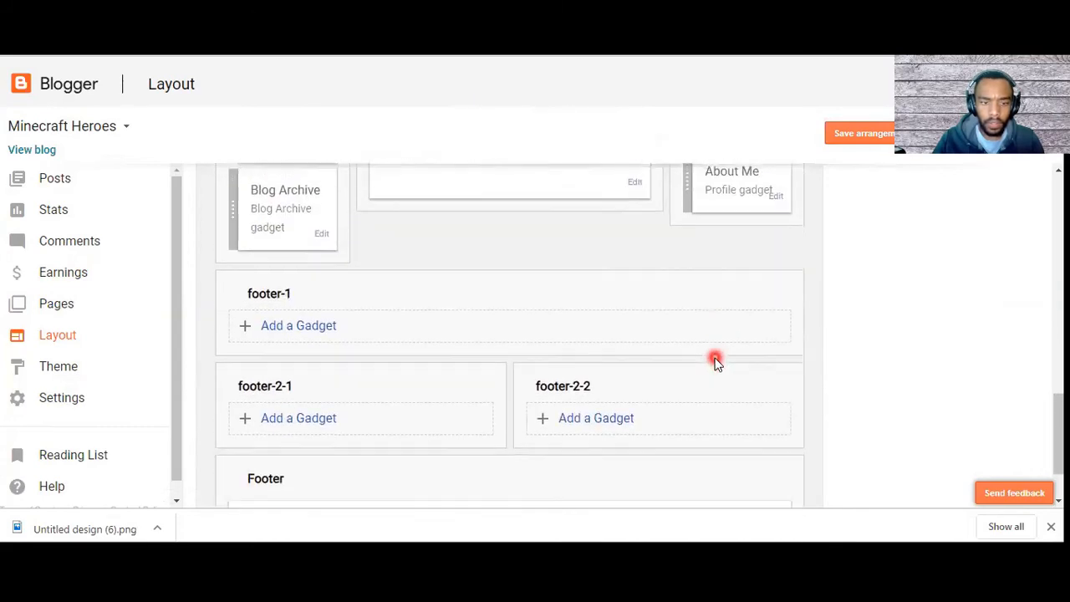
{"action": "left_click", "coordinate": [776, 260]}
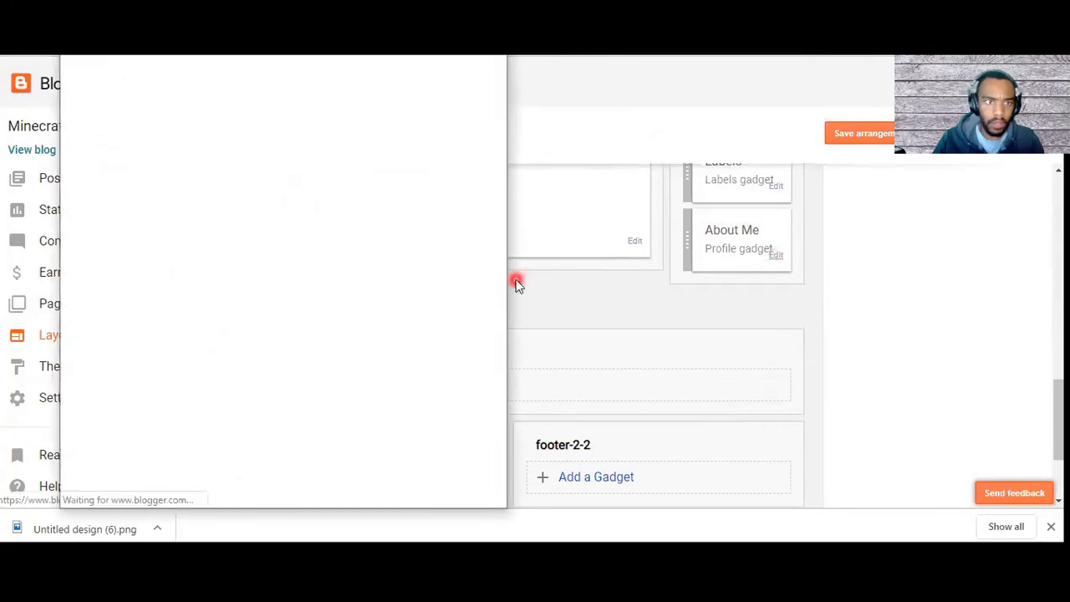
{"action": "left_click", "coordinate": [242, 319]}
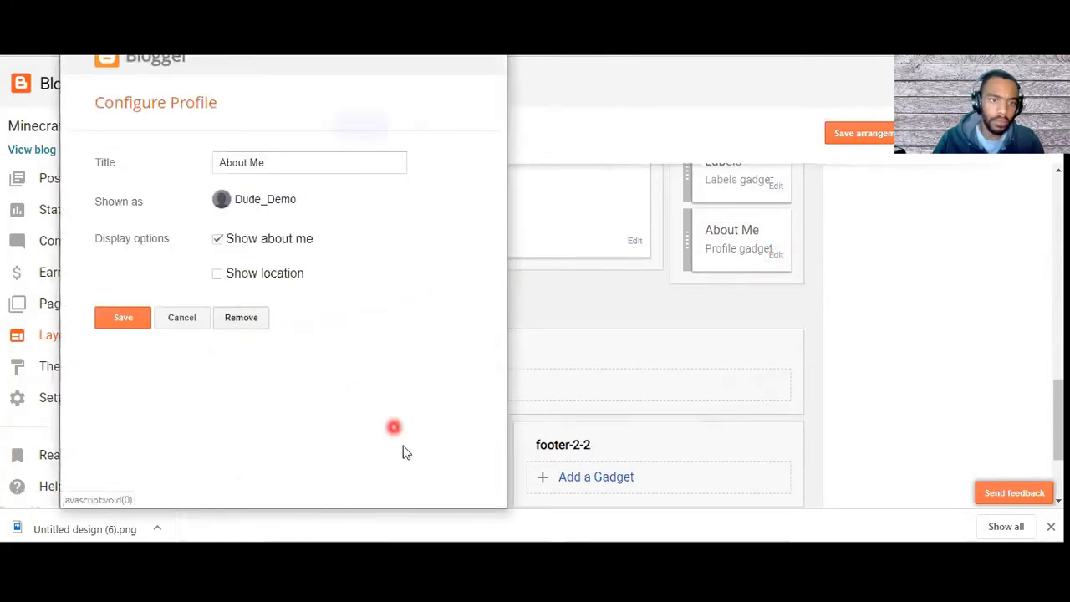
{"action": "left_click", "coordinate": [351, 127]}
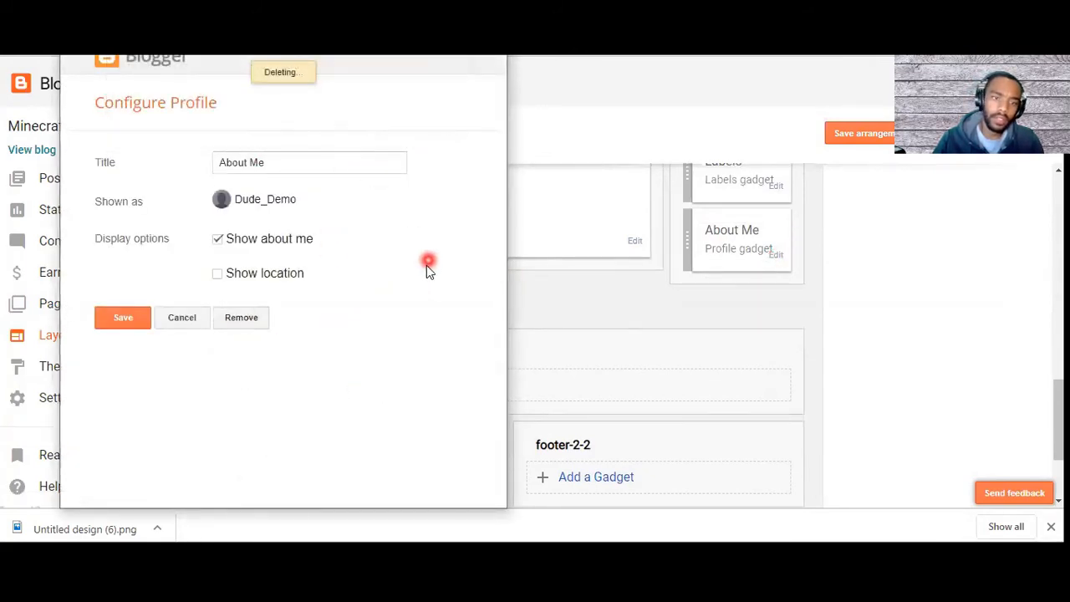
Step: Save the layout arrangement with the Labels gadget as the only gadget in the sidebar-right-1 section
{"action": "scroll", "coordinate": [752, 306], "scroll_direction": "up", "scroll_amount": 2}
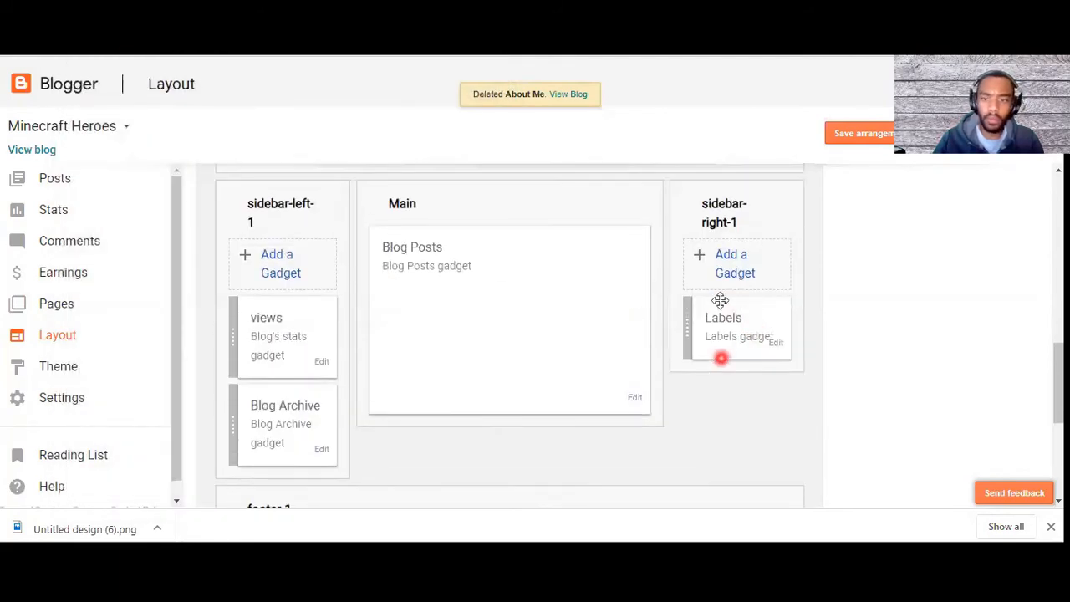
{"action": "left_click", "coordinate": [844, 134]}
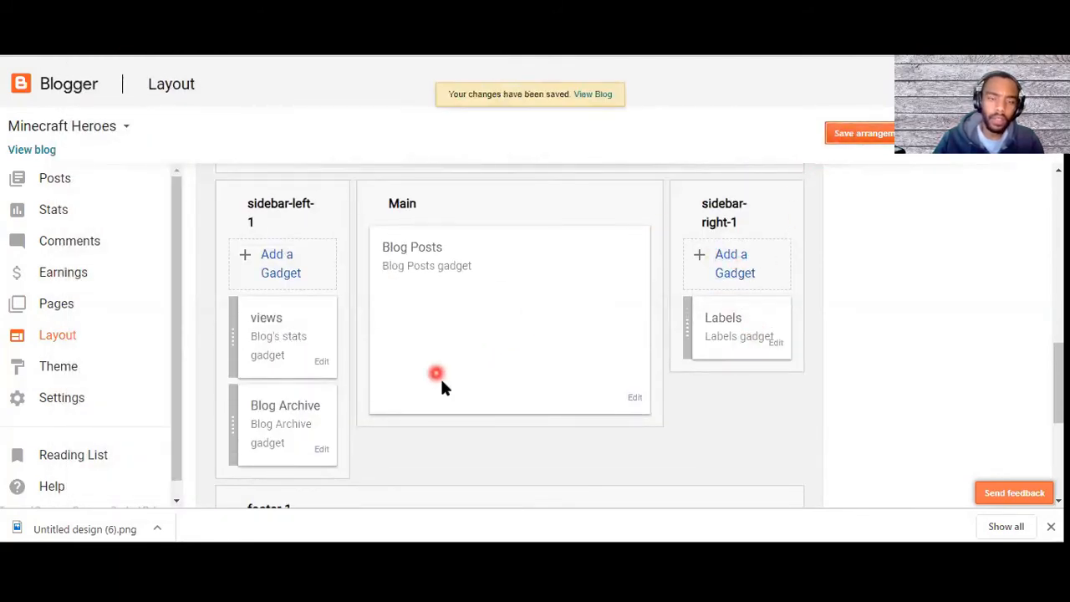
{"action": "scroll", "coordinate": [499, 417], "scroll_direction": "up", "scroll_amount": 2}
{"action": "scroll", "coordinate": [500, 416], "scroll_direction": "down", "scroll_amount": 5}
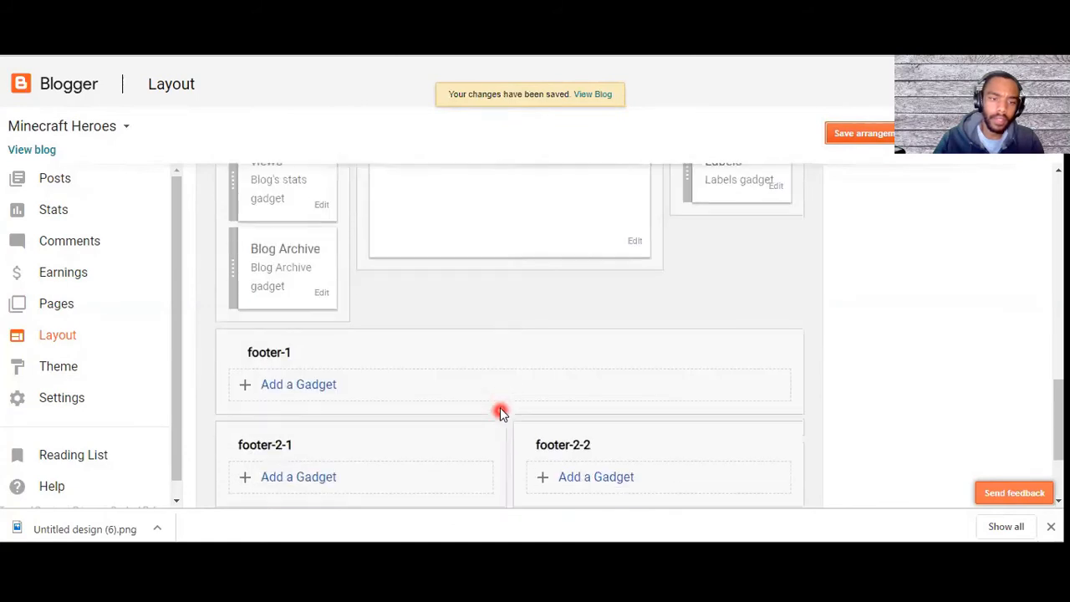
{"action": "scroll", "coordinate": [499, 409], "scroll_direction": "up", "scroll_amount": 10}
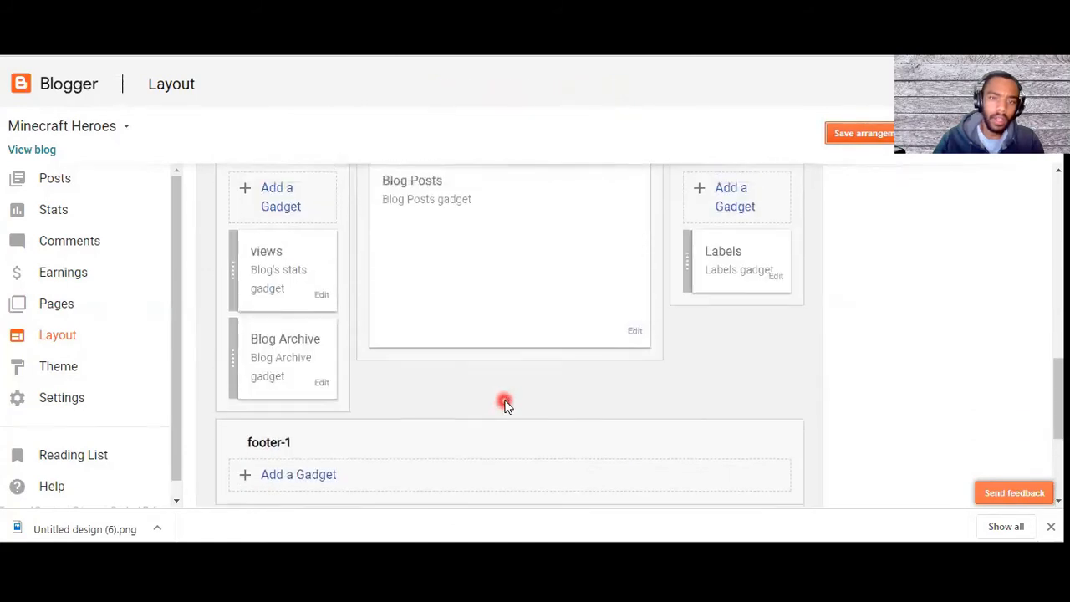
Step: Switch to the live Minecraft Heroes blog, reload it and check the sidebars against the saved layout
{"action": "key", "text": "ctrl+Tab"}
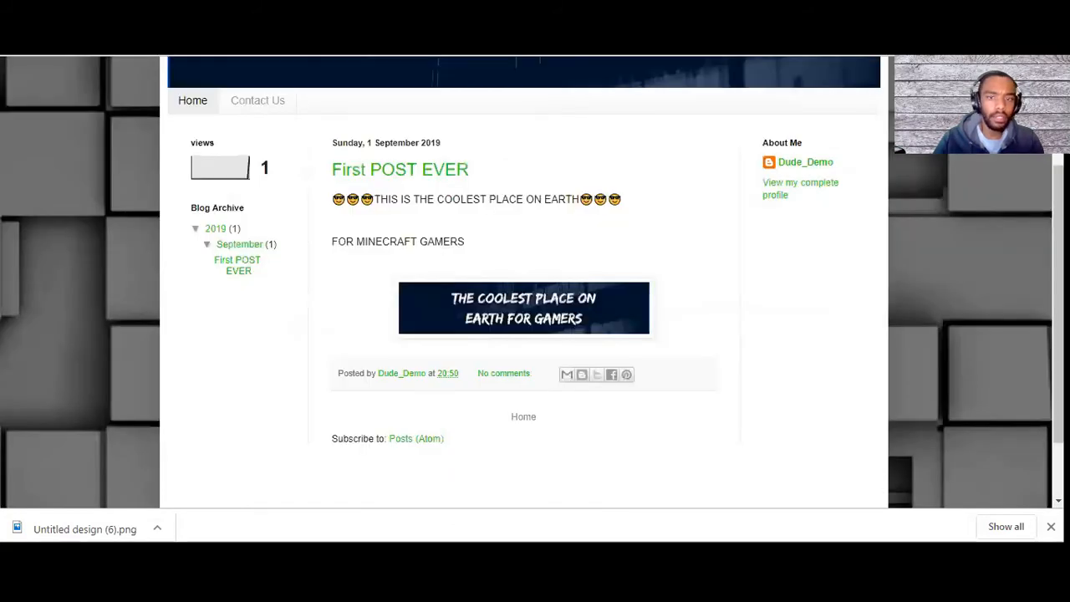
{"action": "key", "text": "F5"}
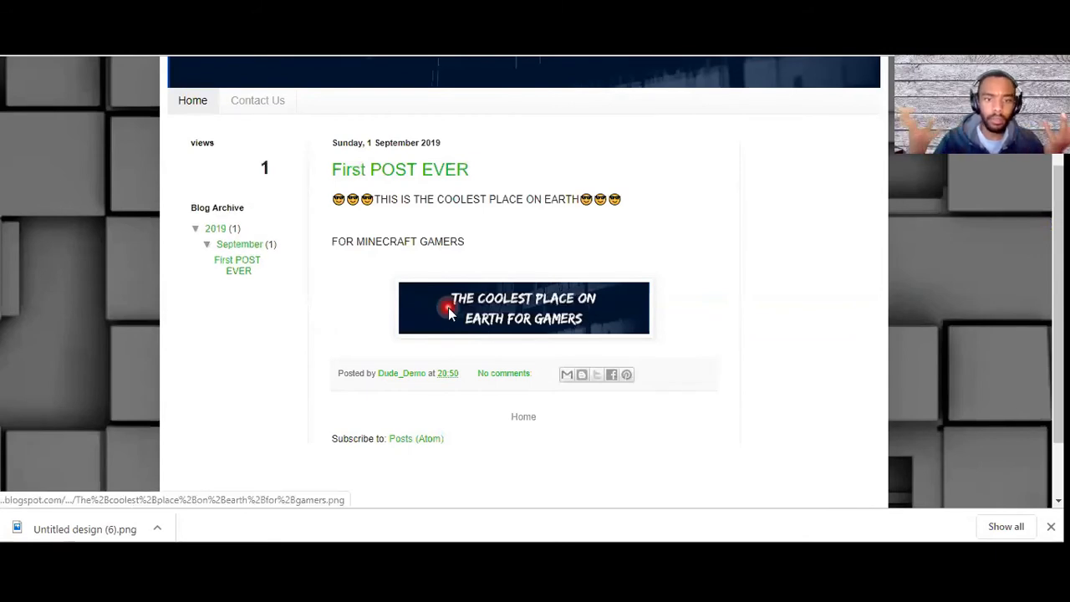
{"action": "scroll", "coordinate": [425, 313], "scroll_direction": "up", "scroll_amount": 3}
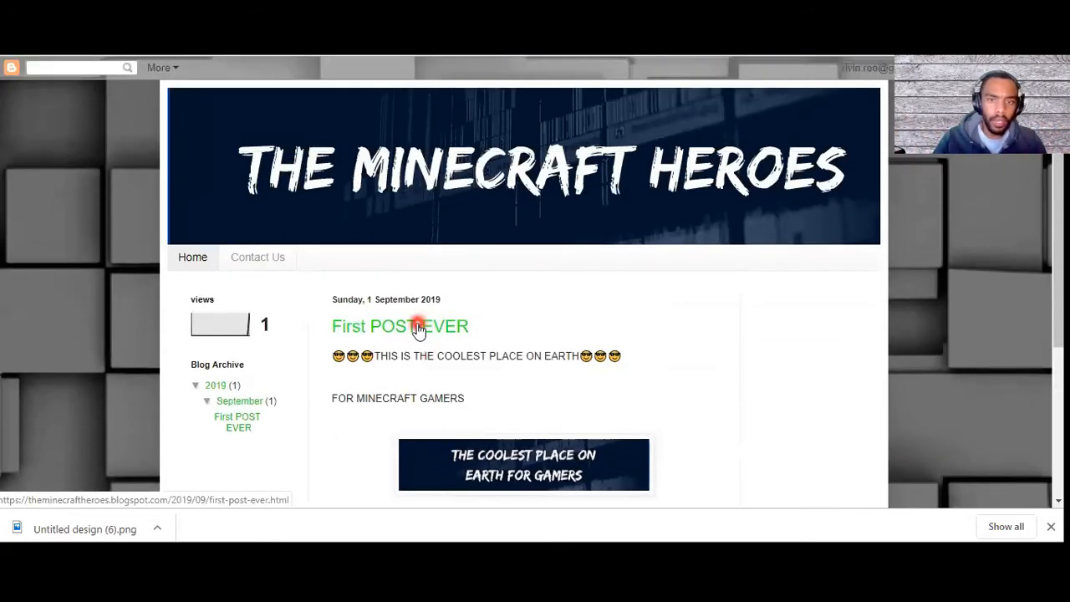
{"action": "scroll", "coordinate": [521, 252], "scroll_direction": "down", "scroll_amount": 3}
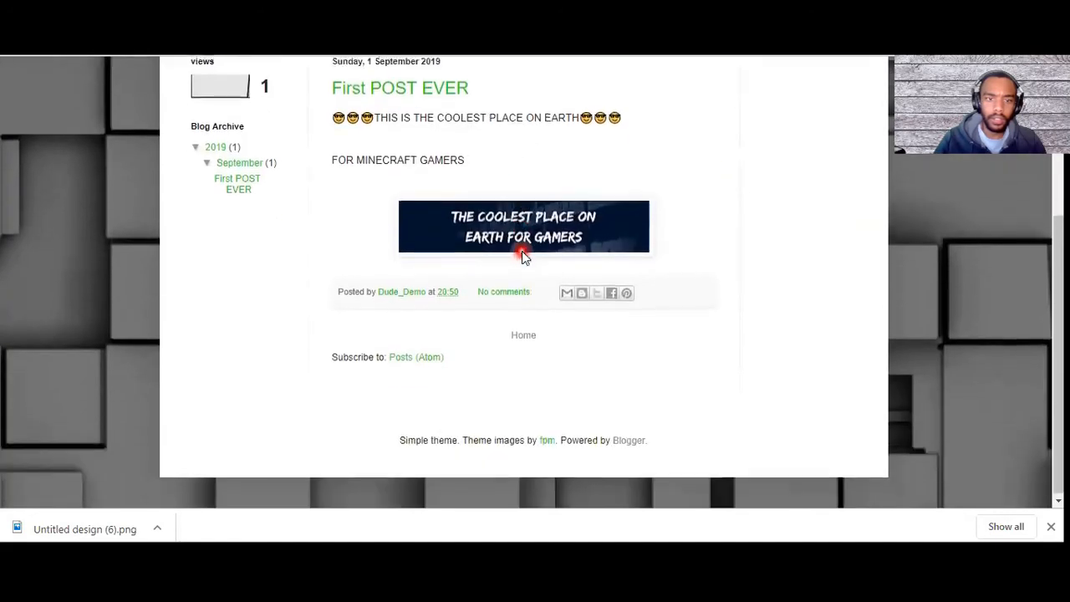
{"action": "scroll", "coordinate": [710, 340], "scroll_direction": "up", "scroll_amount": 3}
{"action": "scroll", "coordinate": [817, 360], "scroll_direction": "down", "scroll_amount": 2}
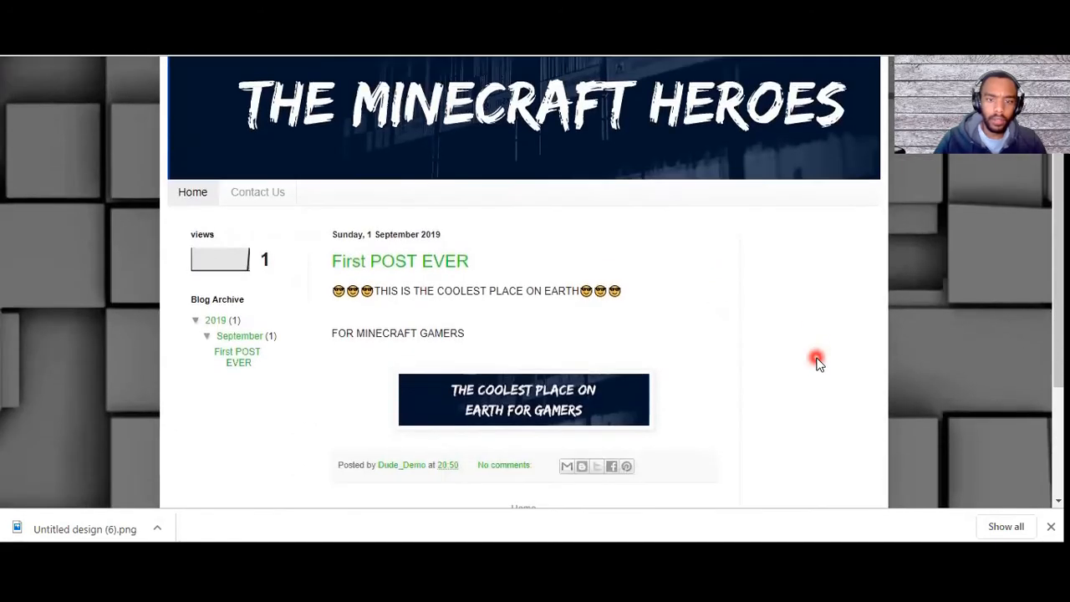
{"action": "key", "text": "ctrl+shift+Tab"}
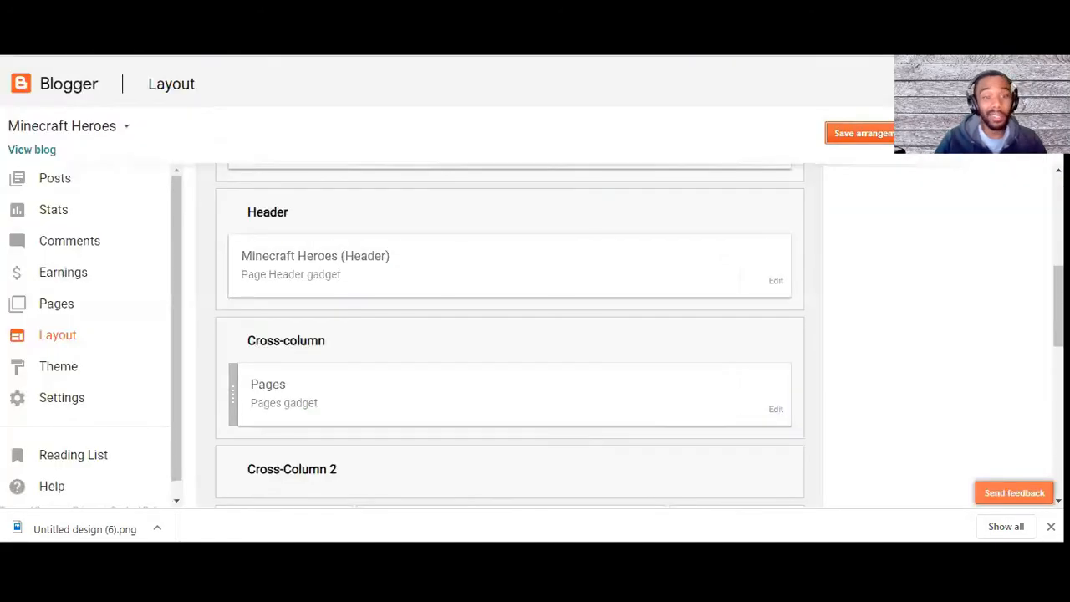
{"action": "scroll", "coordinate": [675, 341], "scroll_direction": "up", "scroll_amount": 2}
{"action": "key", "text": "ctrl+Tab"}
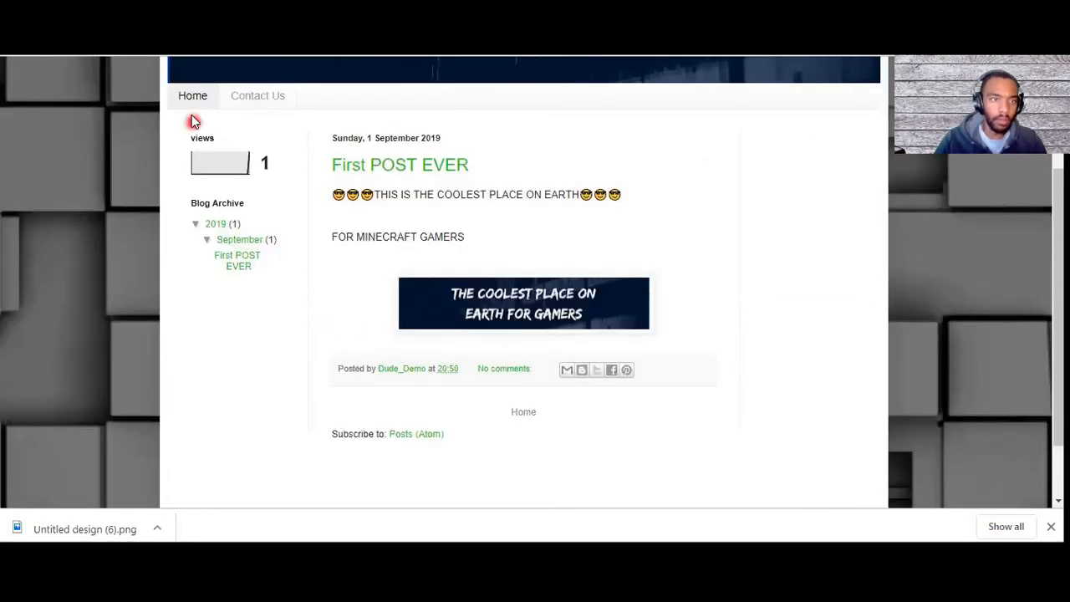
Step: Edit the First POST EVER post from the blog's post list, add the labels games and minecraft, and update the post
{"action": "key", "text": "ctrl+Tab"}
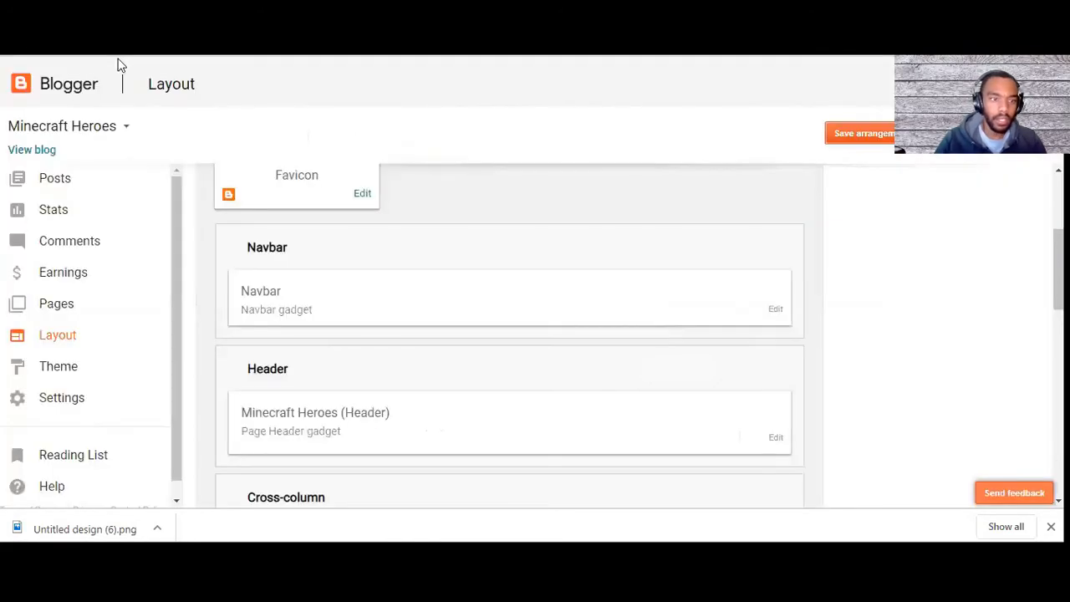
{"action": "left_click", "coordinate": [38, 178]}
{"action": "mouse_move", "coordinate": [299, 382]}
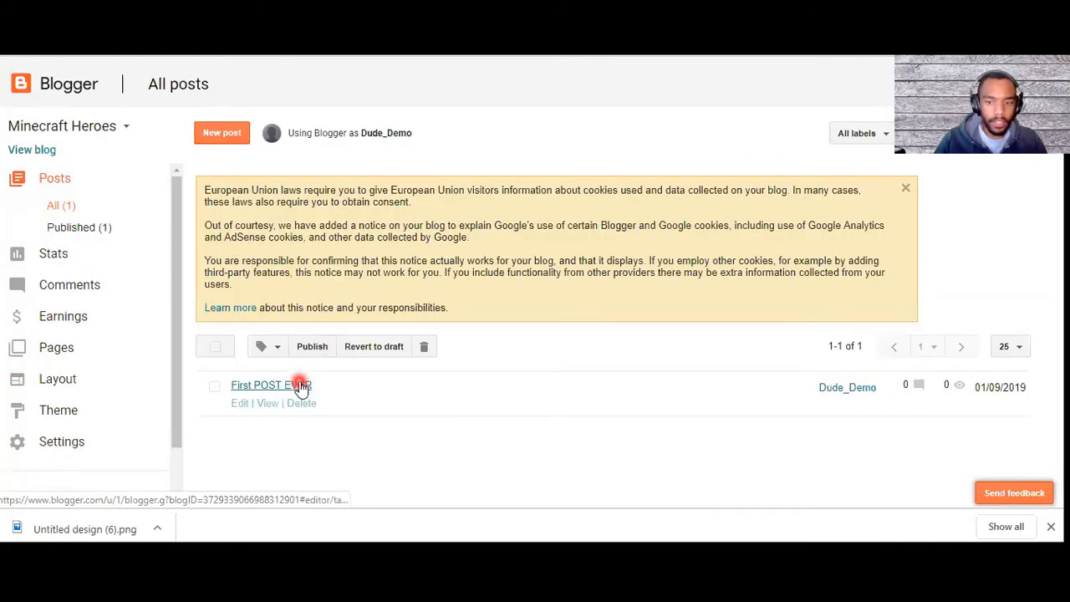
{"action": "left_click", "coordinate": [241, 404]}
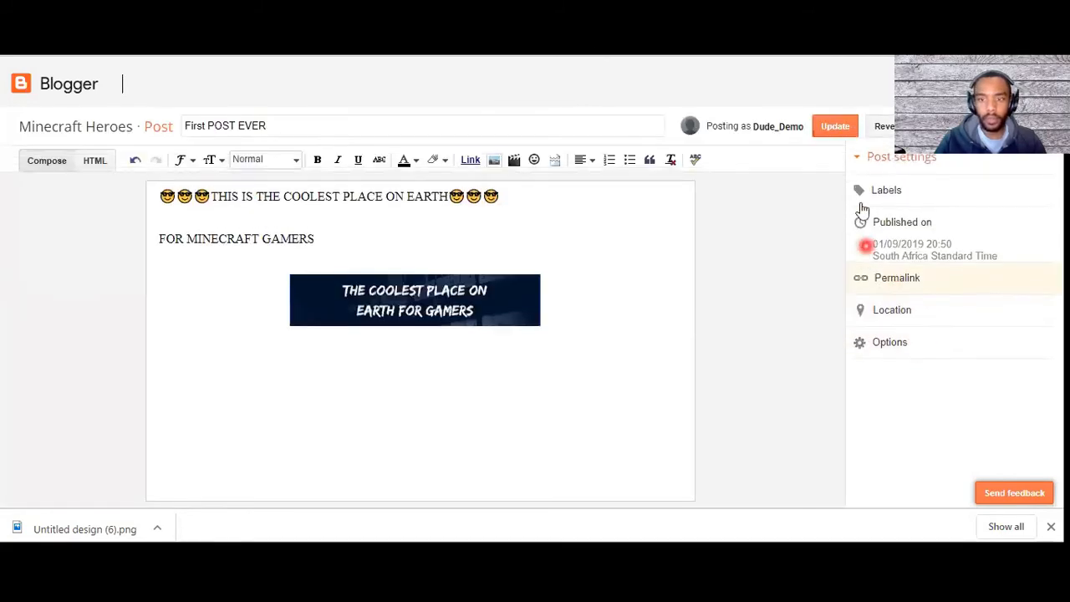
{"action": "left_click", "coordinate": [896, 204]}
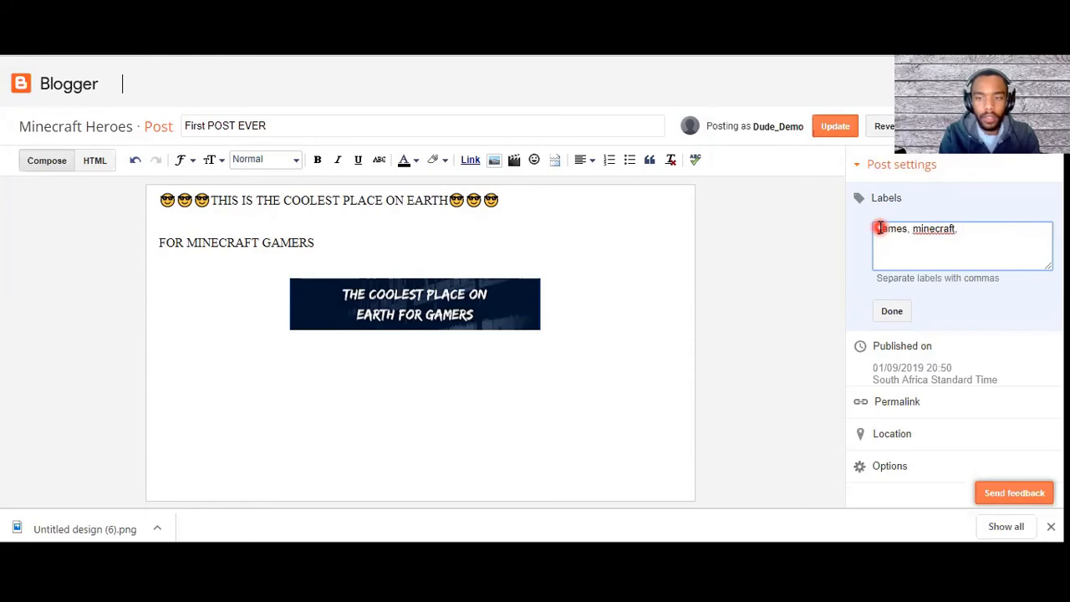
{"action": "left_click", "coordinate": [891, 311]}
{"action": "left_click", "coordinate": [850, 127]}
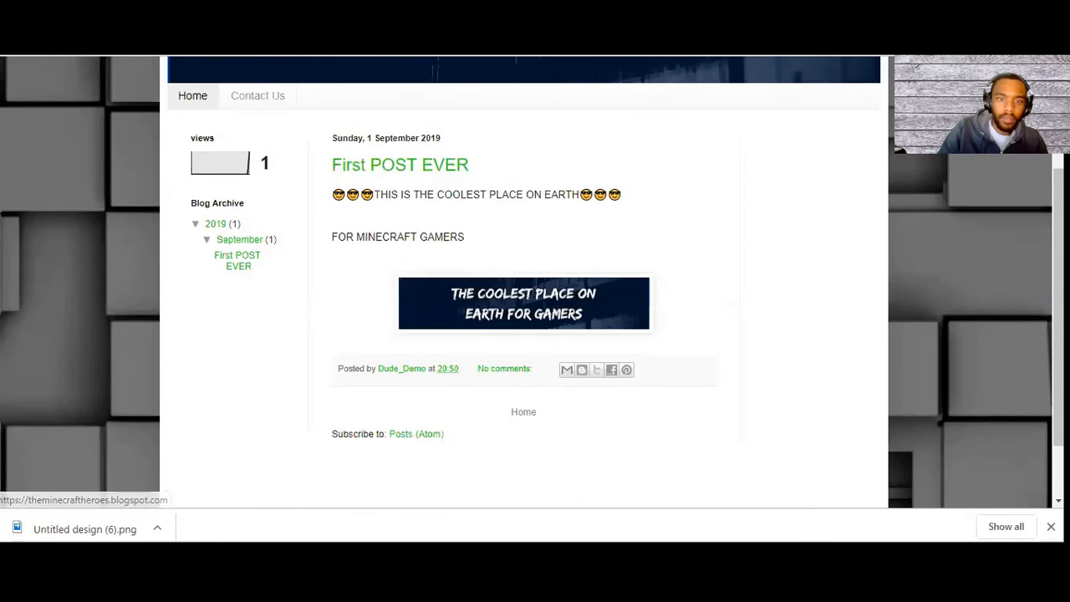
Step: Refresh the live blog's Home page to check the Labels gadget, and look through the Contact Us page
{"action": "left_click", "coordinate": [192, 95]}
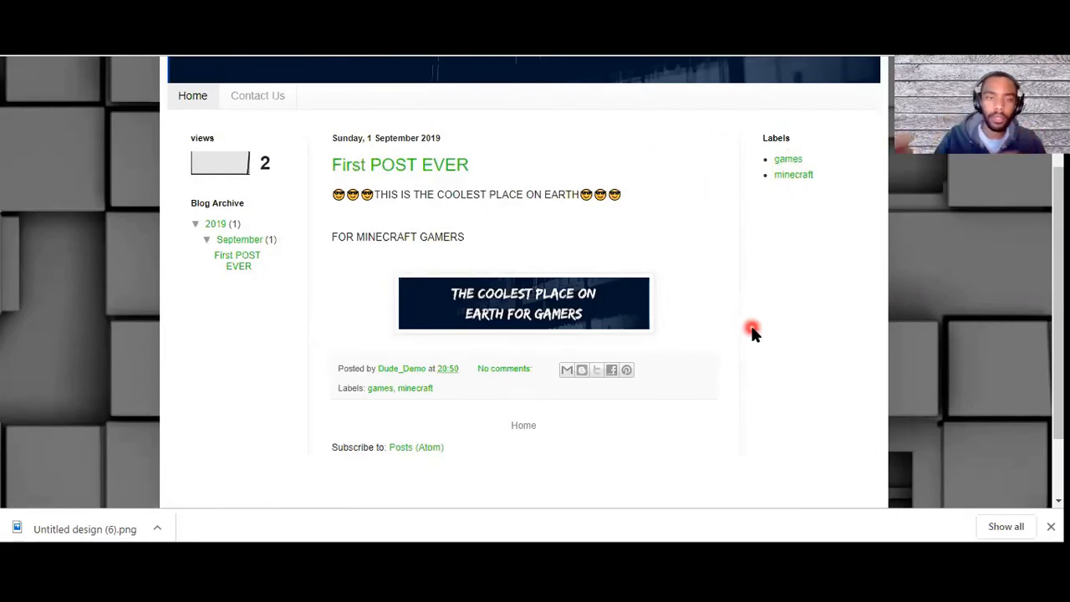
{"action": "left_click", "coordinate": [255, 96]}
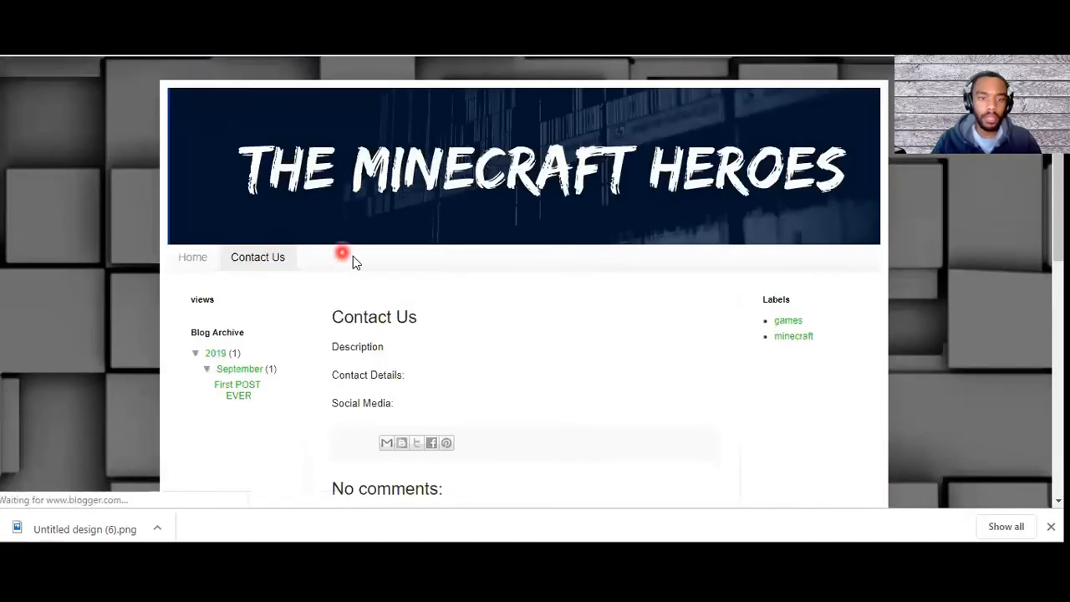
{"action": "scroll", "coordinate": [352, 259], "scroll_direction": "down", "scroll_amount": 2}
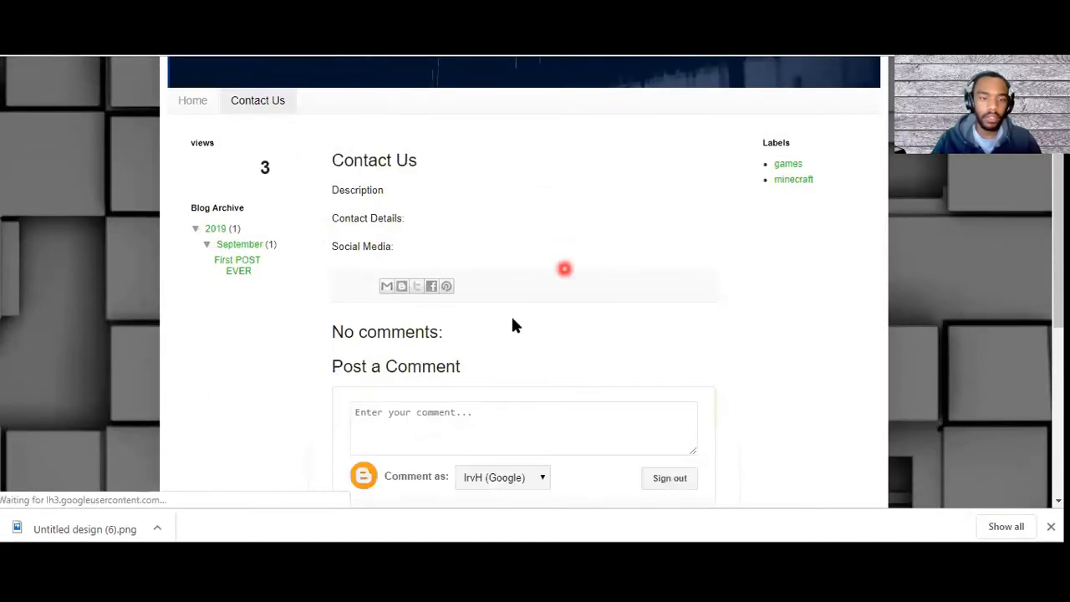
{"action": "scroll", "coordinate": [387, 342], "scroll_direction": "down", "scroll_amount": 3}
Step: Return to the Blogger dashboard and examine the blog's live and mobile previews in the theme settings
{"action": "left_click", "coordinate": [152, 57]}
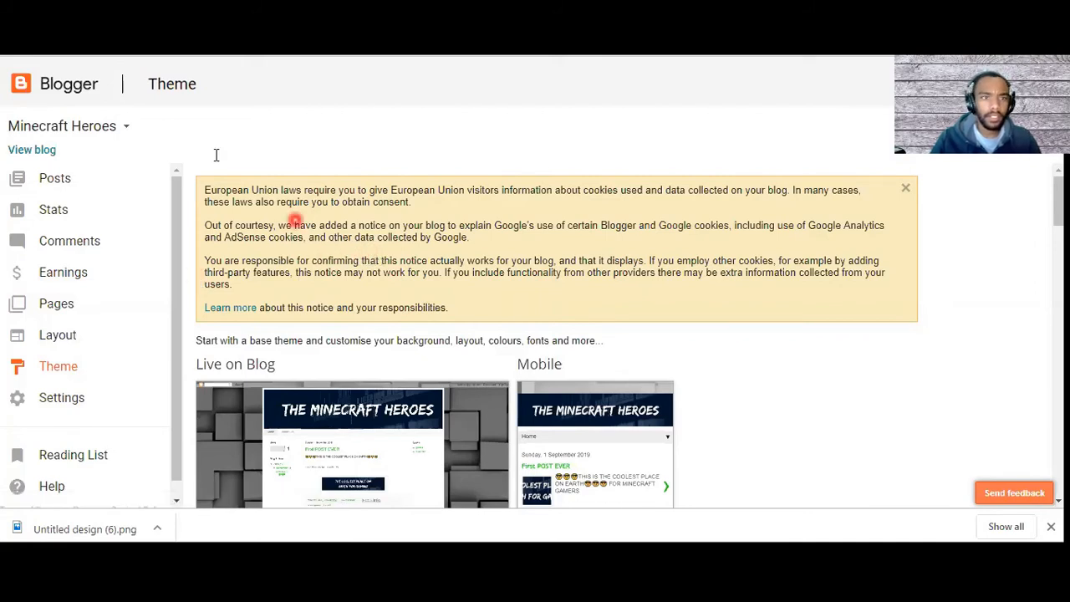
{"action": "left_click", "coordinate": [143, 11]}
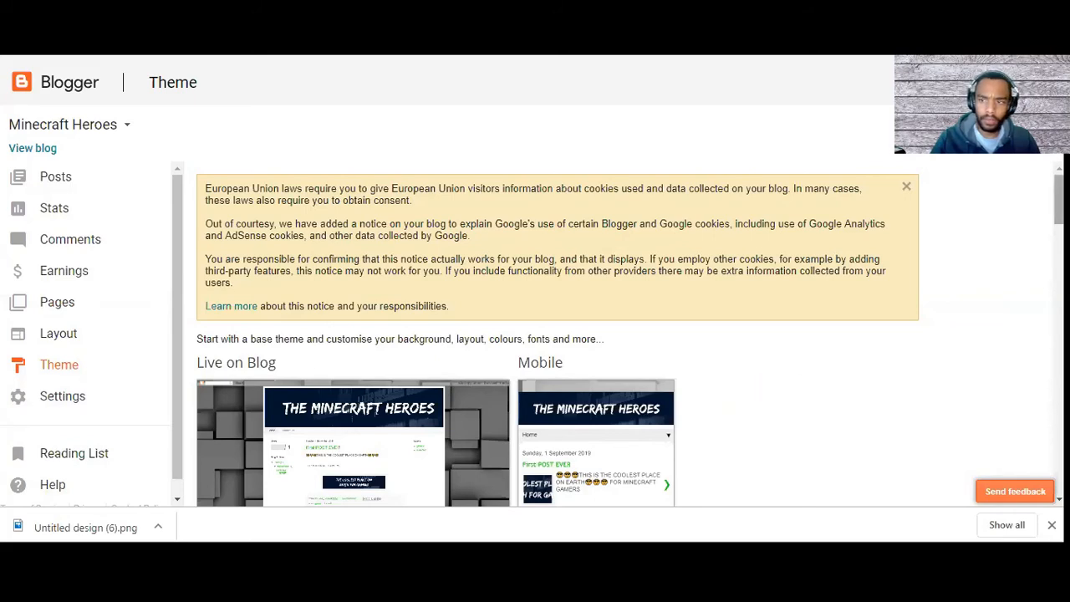
{"action": "scroll", "coordinate": [1058, 201], "scroll_direction": "down", "scroll_amount": 3}
{"action": "scroll", "coordinate": [575, 315], "scroll_direction": "up", "scroll_amount": 2}
{"action": "scroll", "coordinate": [574, 331], "scroll_direction": "down", "scroll_amount": 2}
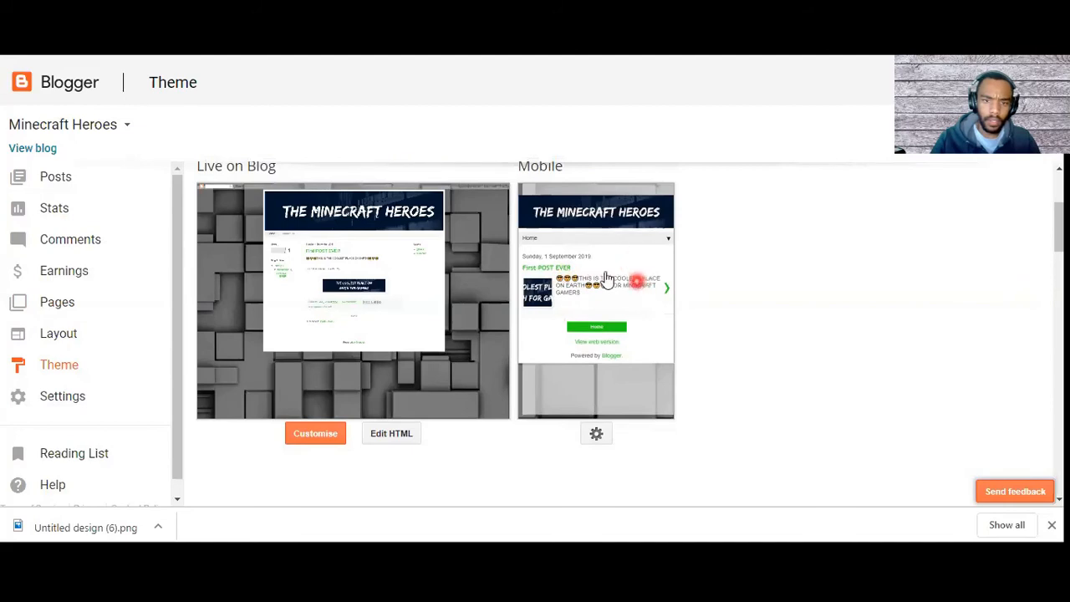
{"action": "scroll", "coordinate": [568, 378], "scroll_direction": "up", "scroll_amount": 1}
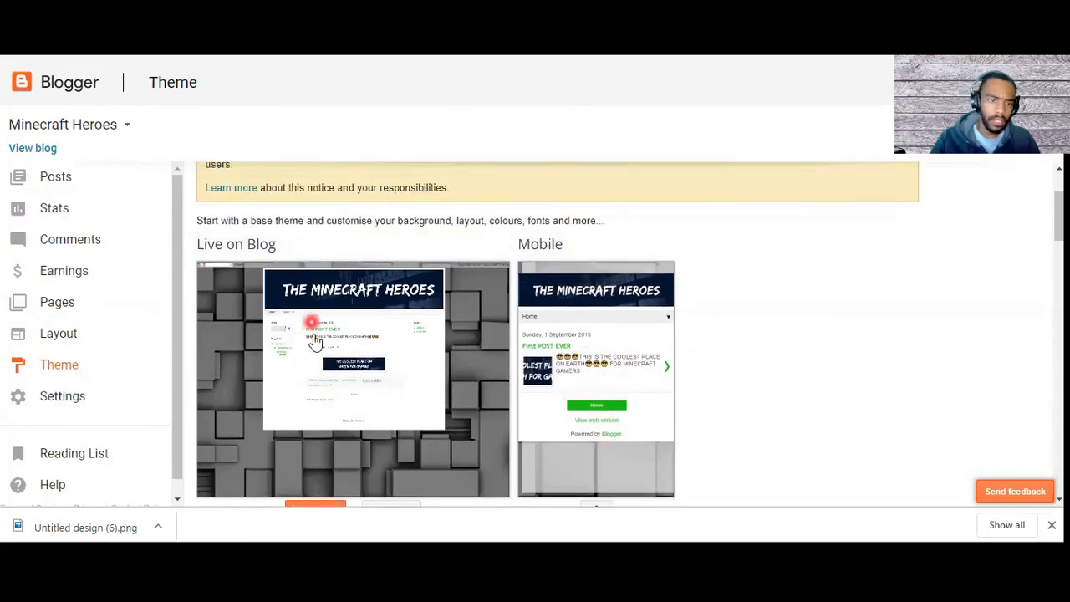
{"action": "scroll", "coordinate": [314, 380], "scroll_direction": "down", "scroll_amount": 1}
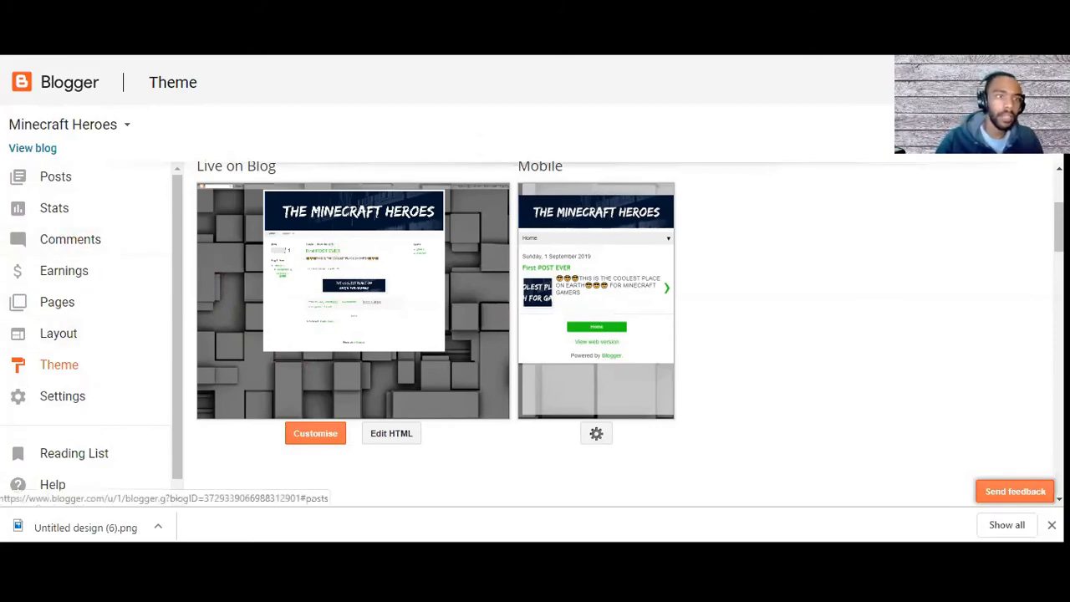
{"action": "left_click", "coordinate": [188, 344]}
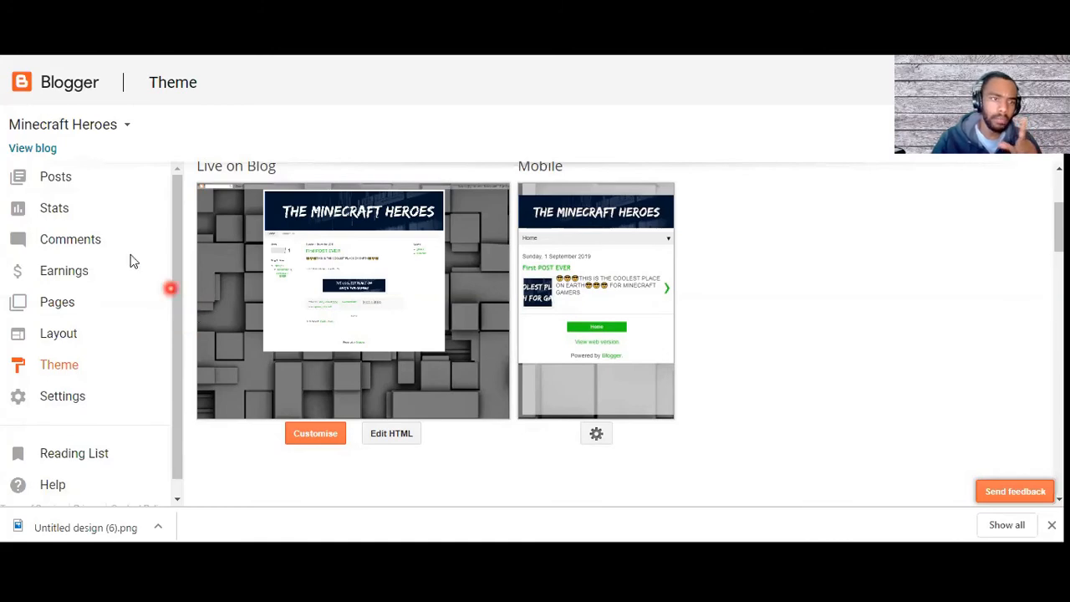
Step: Reopen the First POST EVER post for editing and place the text cursor beside the banner image
{"action": "left_click", "coordinate": [64, 189]}
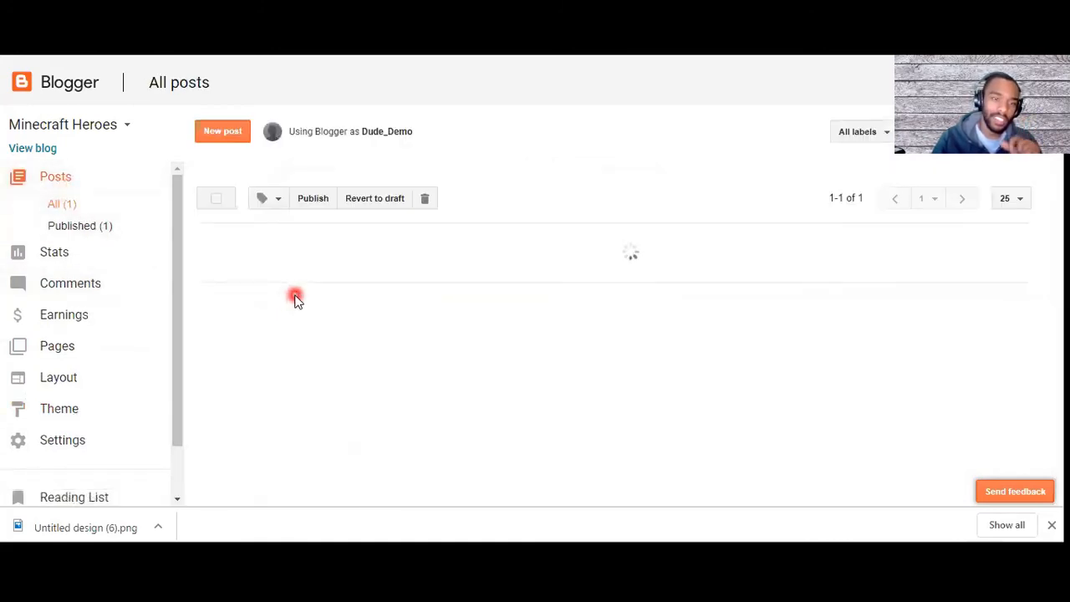
{"action": "mouse_move", "coordinate": [285, 400]}
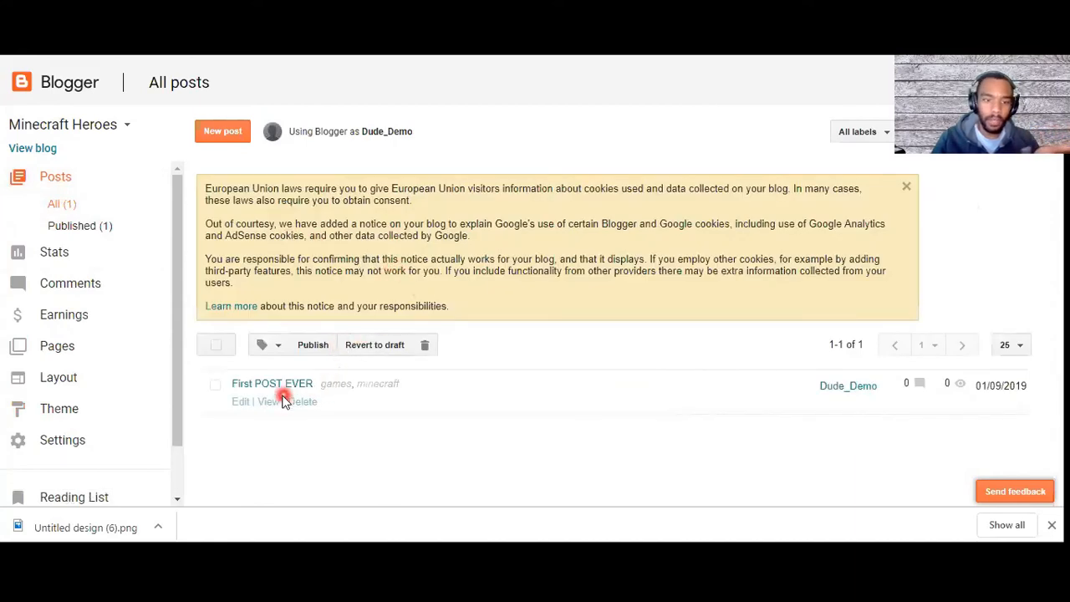
{"action": "left_click", "coordinate": [239, 406]}
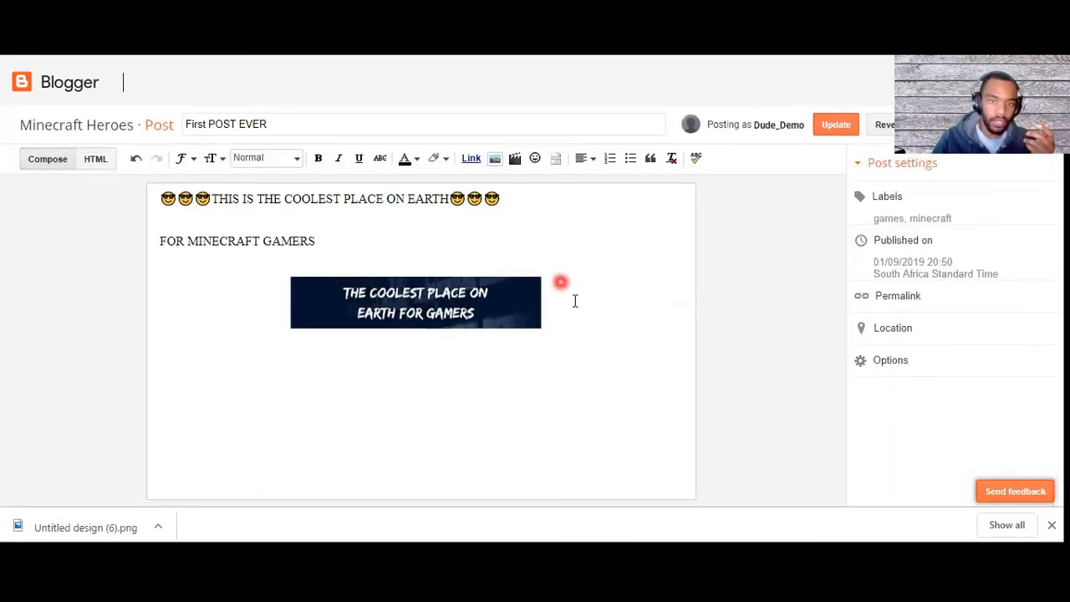
{"action": "left_click", "coordinate": [560, 325]}
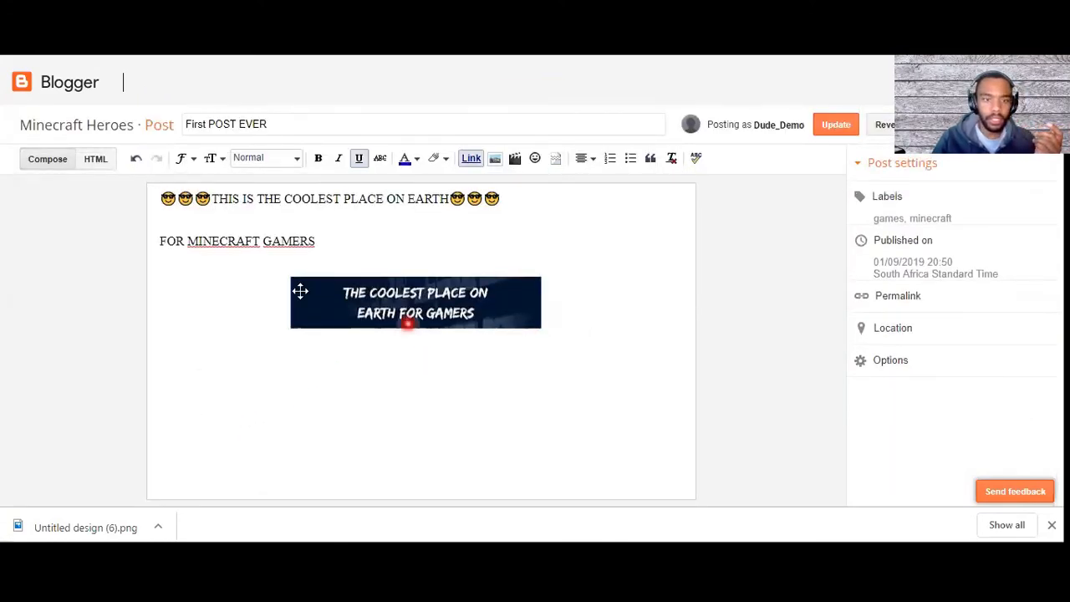
Step: Start adding a video to the post from YouTube and search for "minecraft gaming"
{"action": "left_click", "coordinate": [518, 162]}
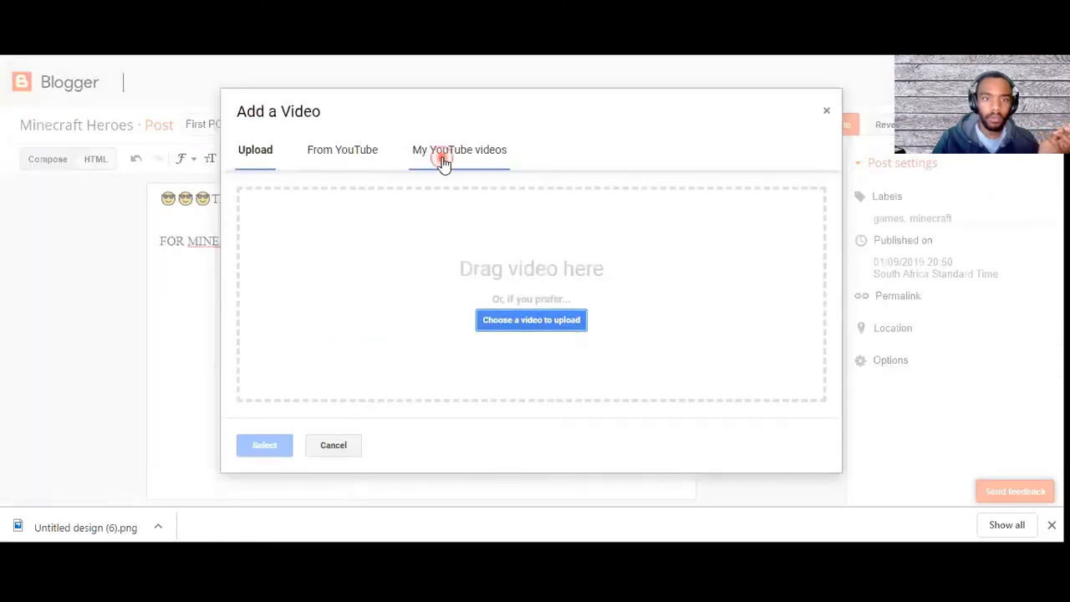
{"action": "left_click", "coordinate": [443, 161]}
{"action": "left_click", "coordinate": [330, 163]}
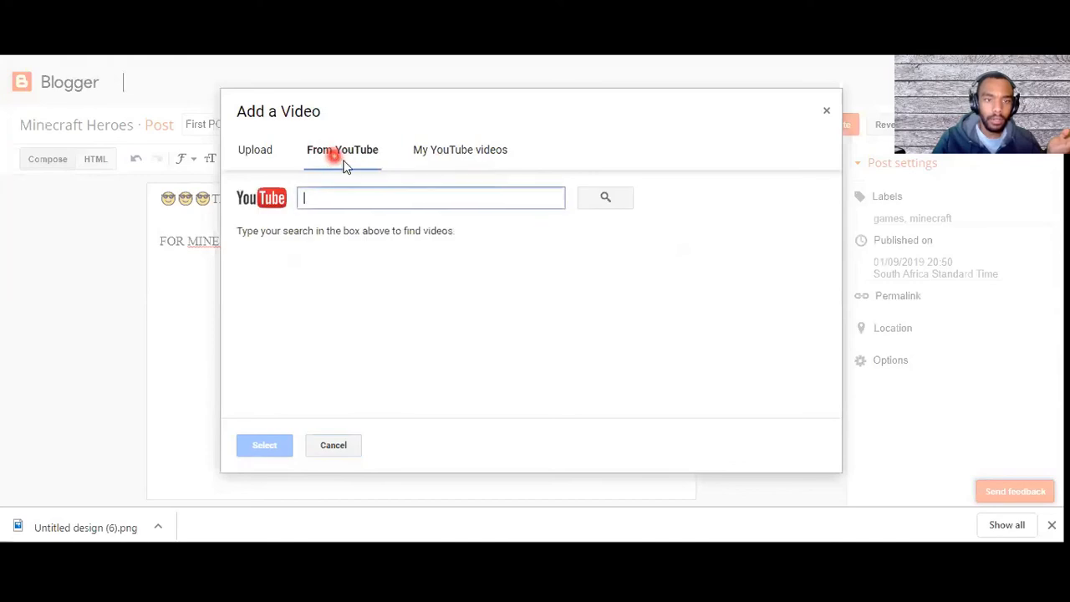
{"action": "left_click", "coordinate": [404, 204]}
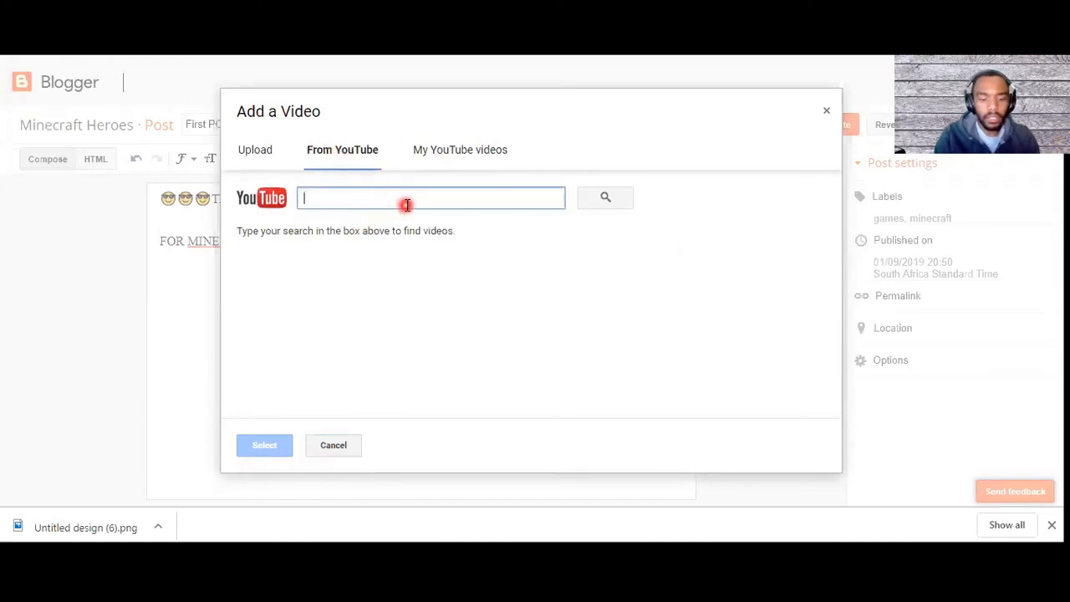
{"action": "type", "text": "minecraft gam"}
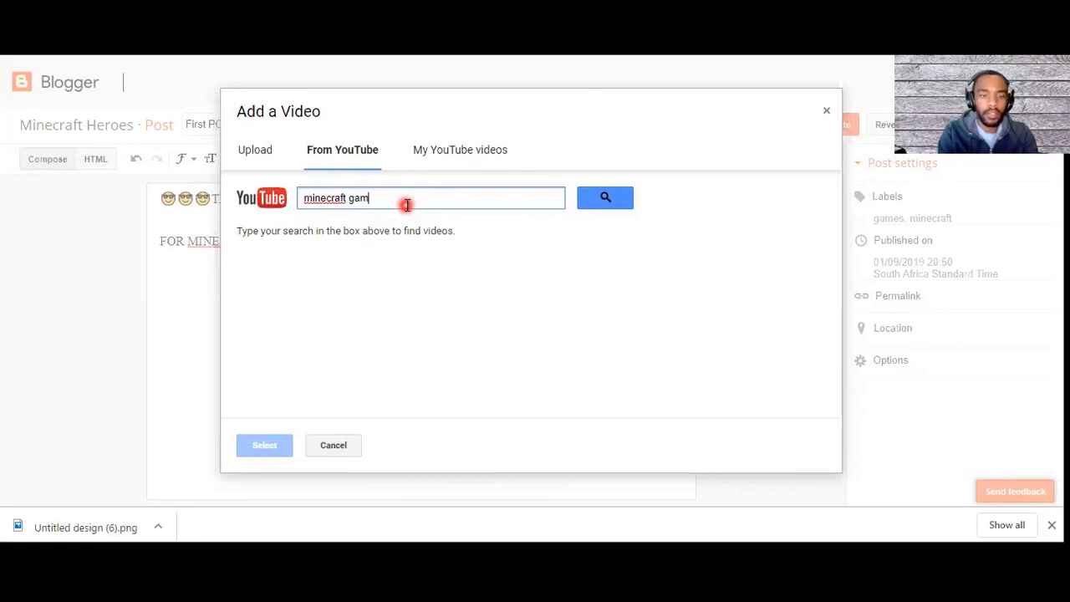
{"action": "type", "text": "ing"}
{"action": "key", "text": "Return"}
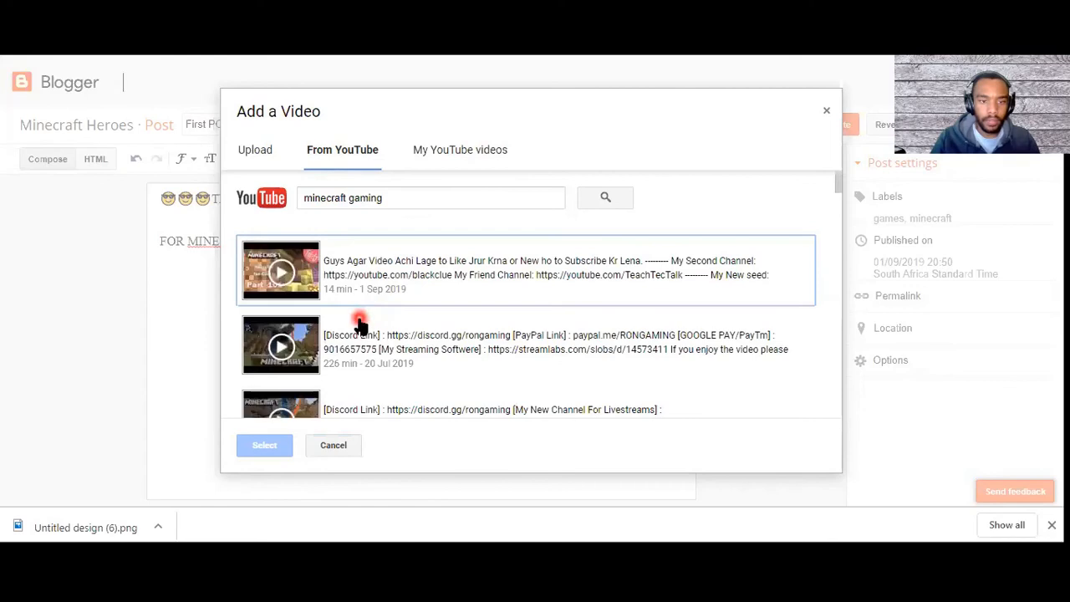
Step: Pick the video "Minecraft - How to build a modern house 5" from the search results and insert it into the post
{"action": "scroll", "coordinate": [347, 351], "scroll_direction": "down", "scroll_amount": 1}
{"action": "scroll", "coordinate": [348, 351], "scroll_direction": "down", "scroll_amount": 15}
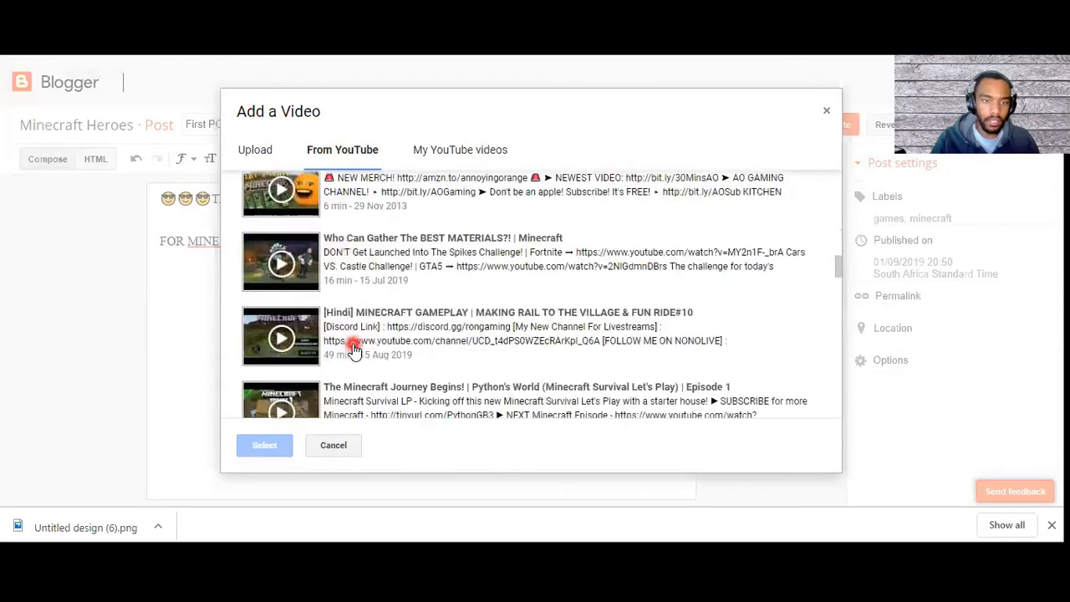
{"action": "scroll", "coordinate": [354, 349], "scroll_direction": "down", "scroll_amount": 3}
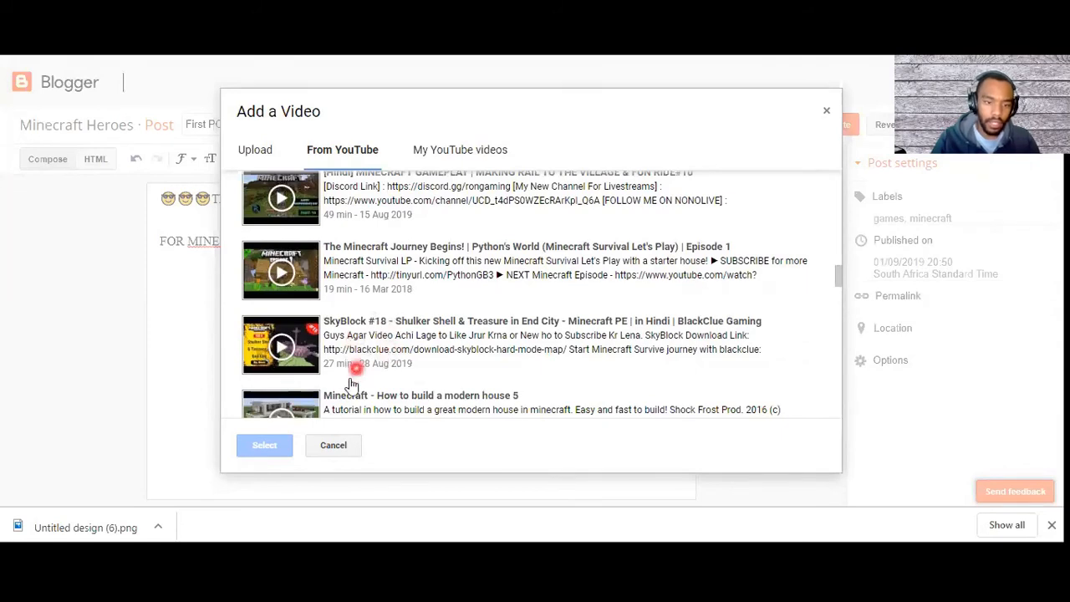
{"action": "scroll", "coordinate": [385, 339], "scroll_direction": "down", "scroll_amount": 2}
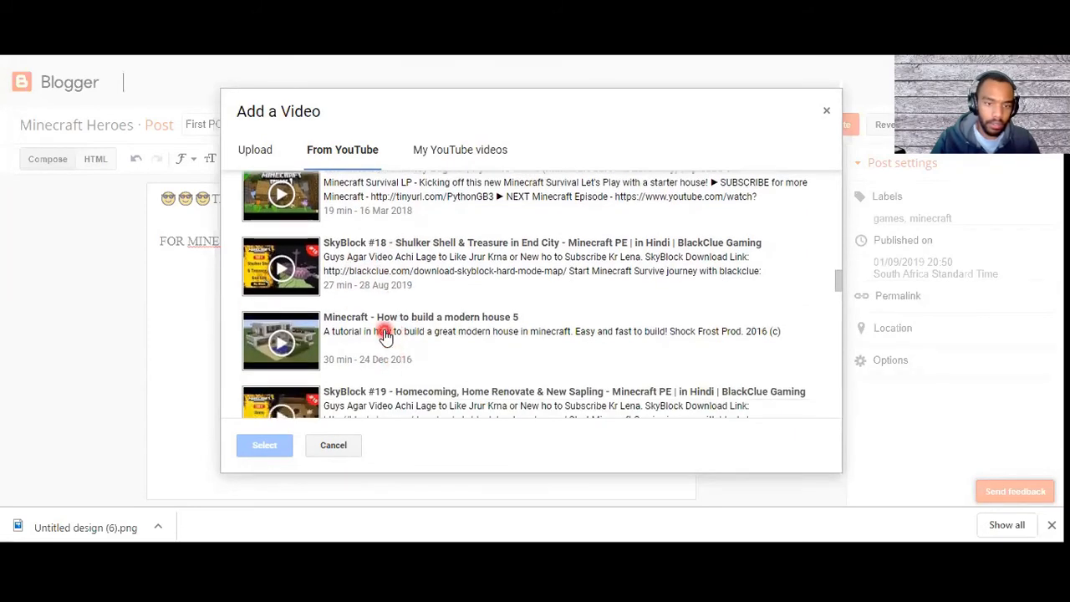
{"action": "left_click", "coordinate": [384, 334]}
{"action": "left_click", "coordinate": [267, 445]}
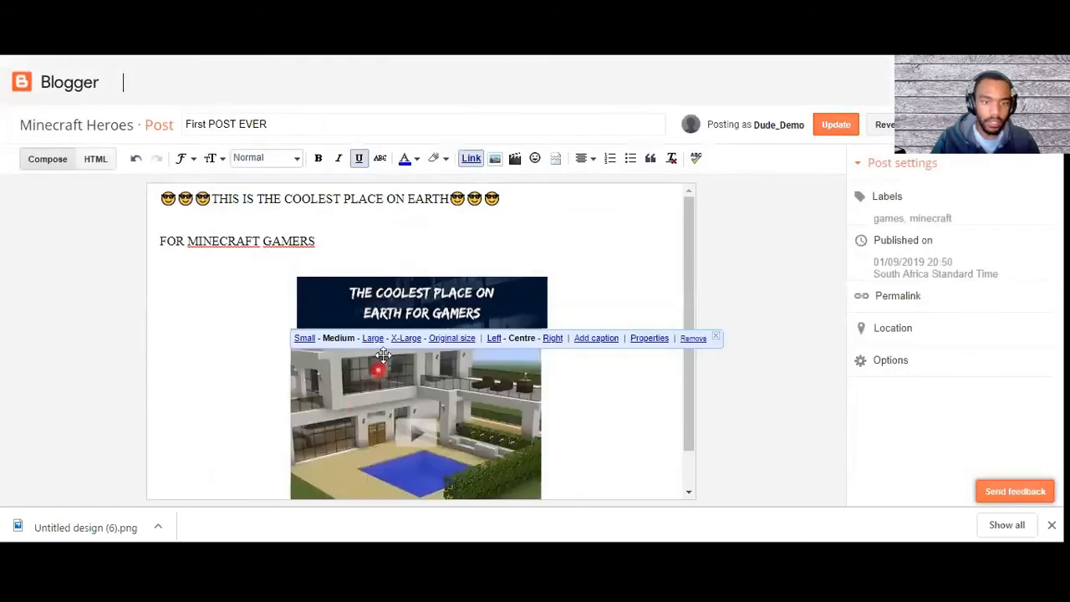
Step: Try the Large, X-Large and Original size options on the banner image, and return it to Medium
{"action": "scroll", "coordinate": [330, 428], "scroll_direction": "down", "scroll_amount": 1}
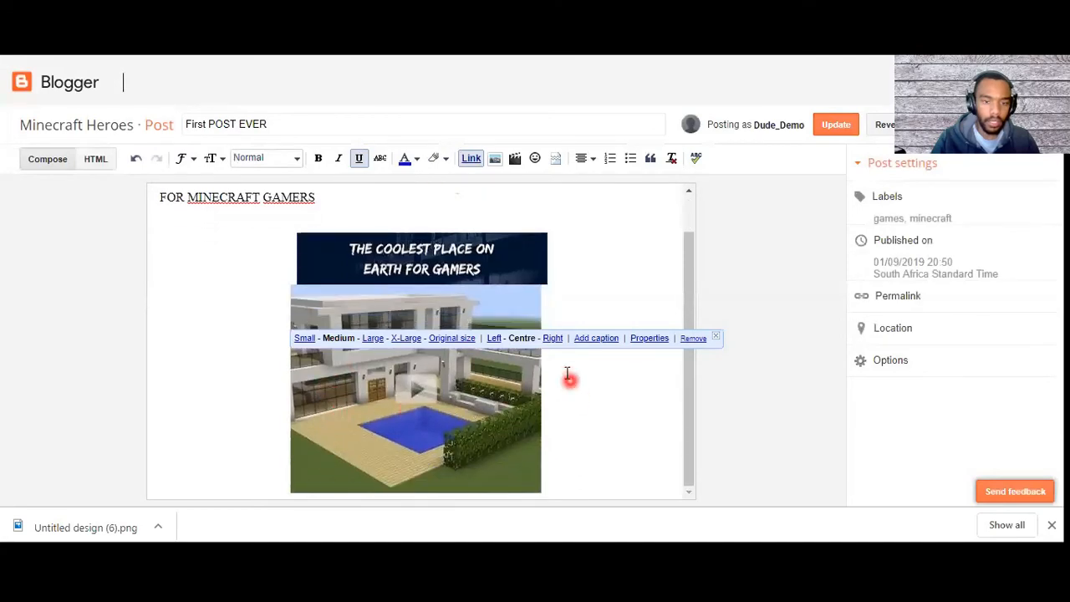
{"action": "left_click", "coordinate": [374, 338]}
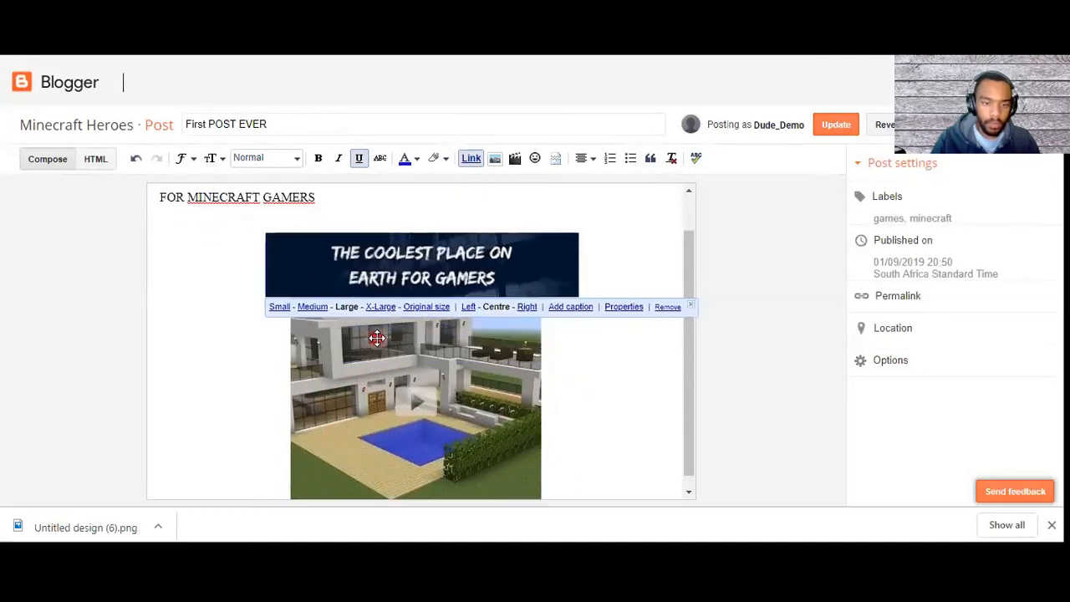
{"action": "left_click", "coordinate": [381, 307]}
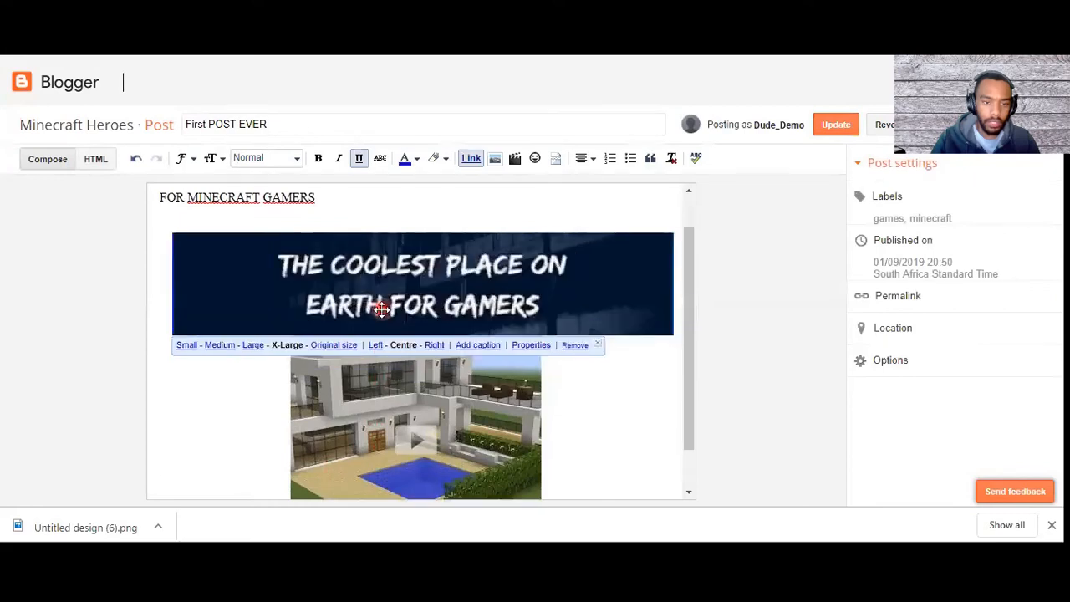
{"action": "left_click", "coordinate": [343, 345]}
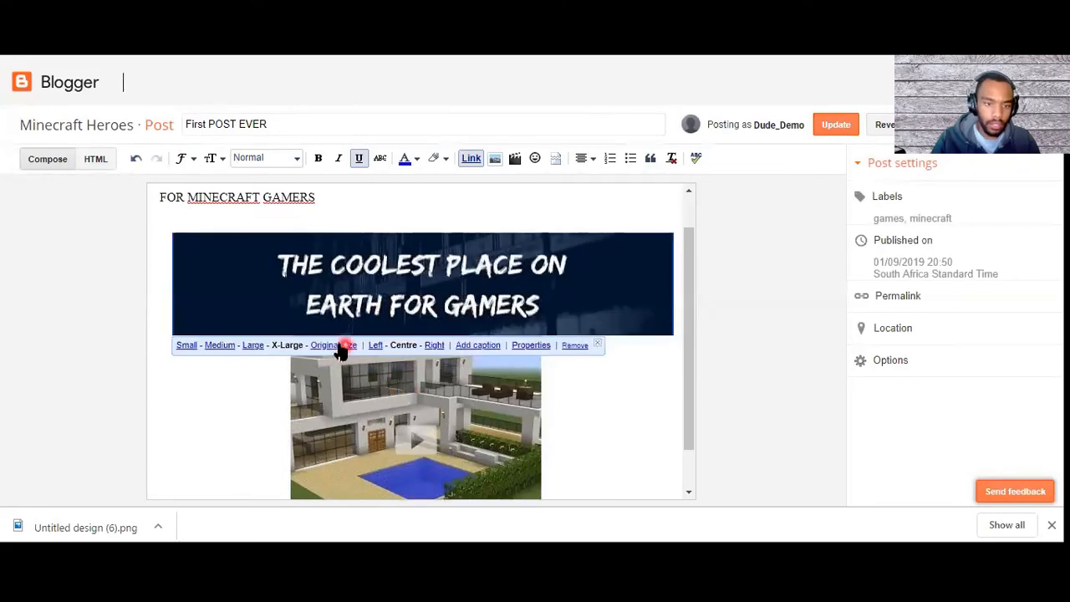
{"action": "scroll", "coordinate": [340, 349], "scroll_direction": "down", "scroll_amount": 2}
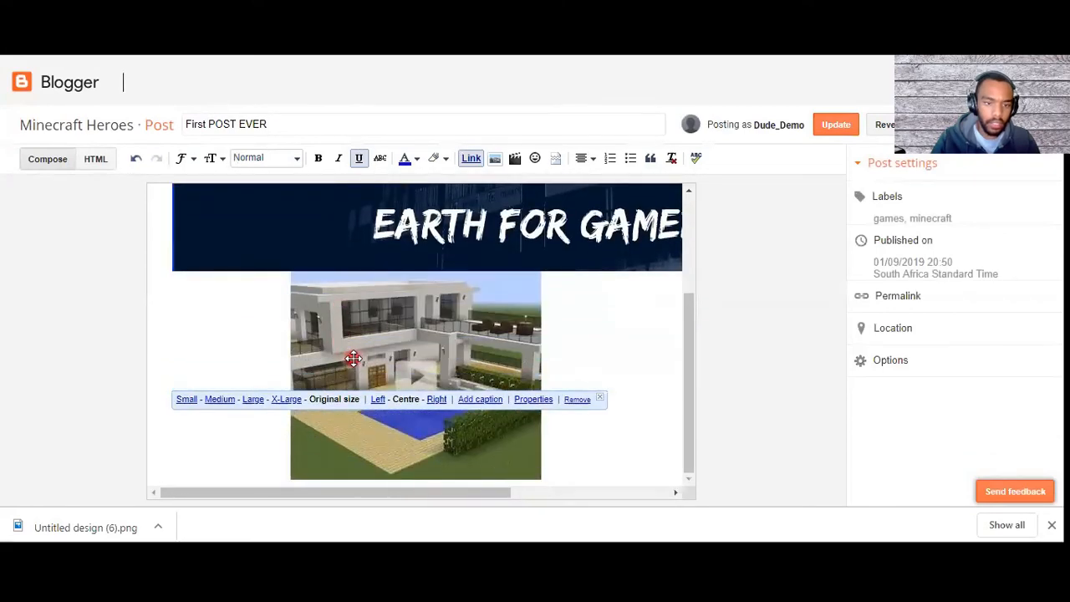
{"action": "left_click", "coordinate": [217, 399]}
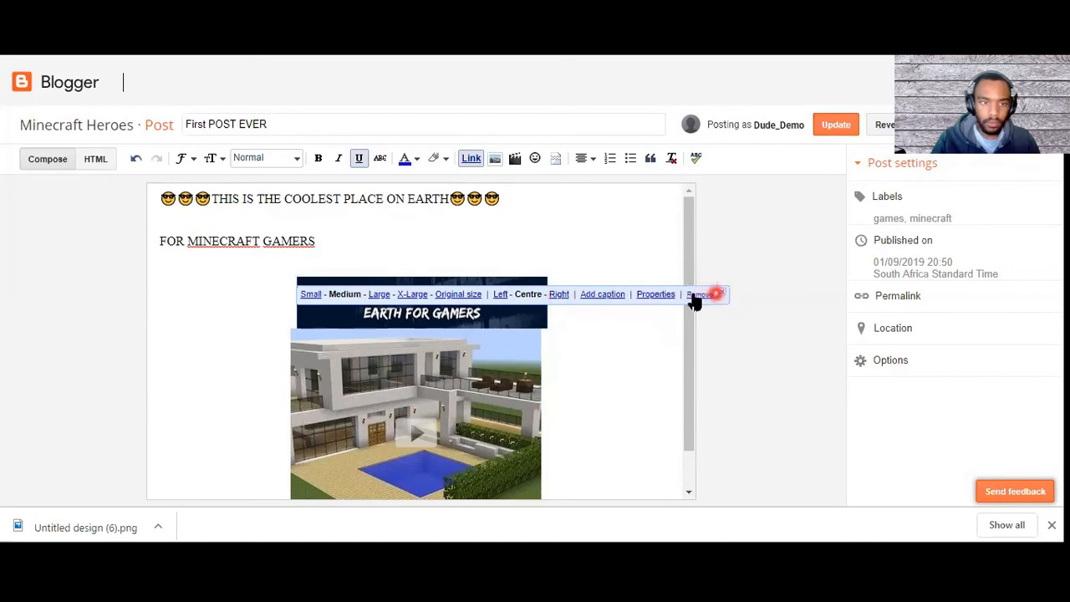
Step: Look at the post's HTML source, return to the compose view, and select the embedded video
{"action": "left_click", "coordinate": [95, 158]}
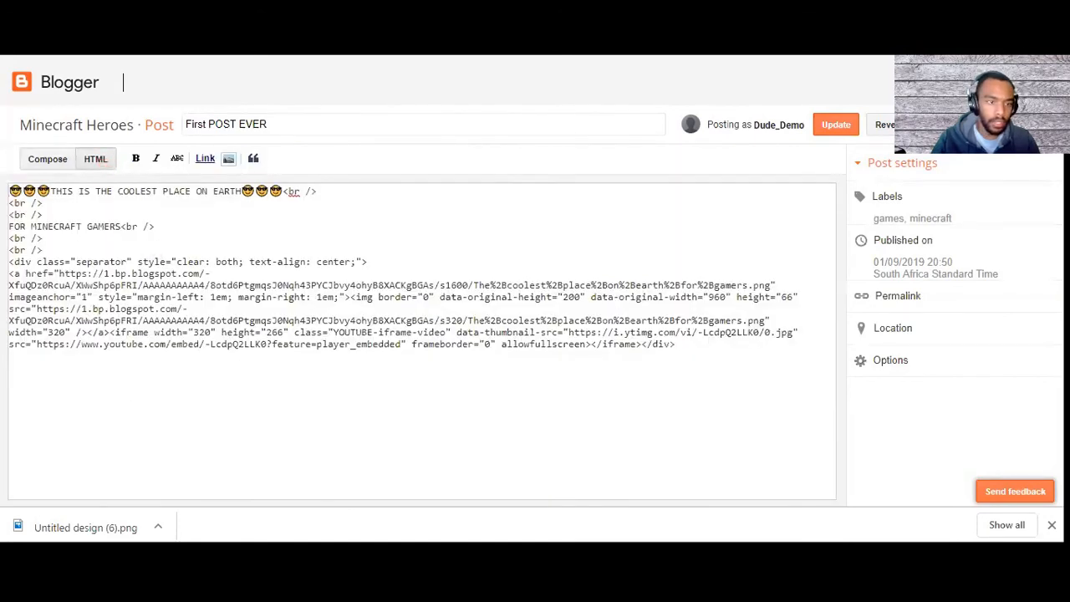
{"action": "left_click", "coordinate": [42, 160]}
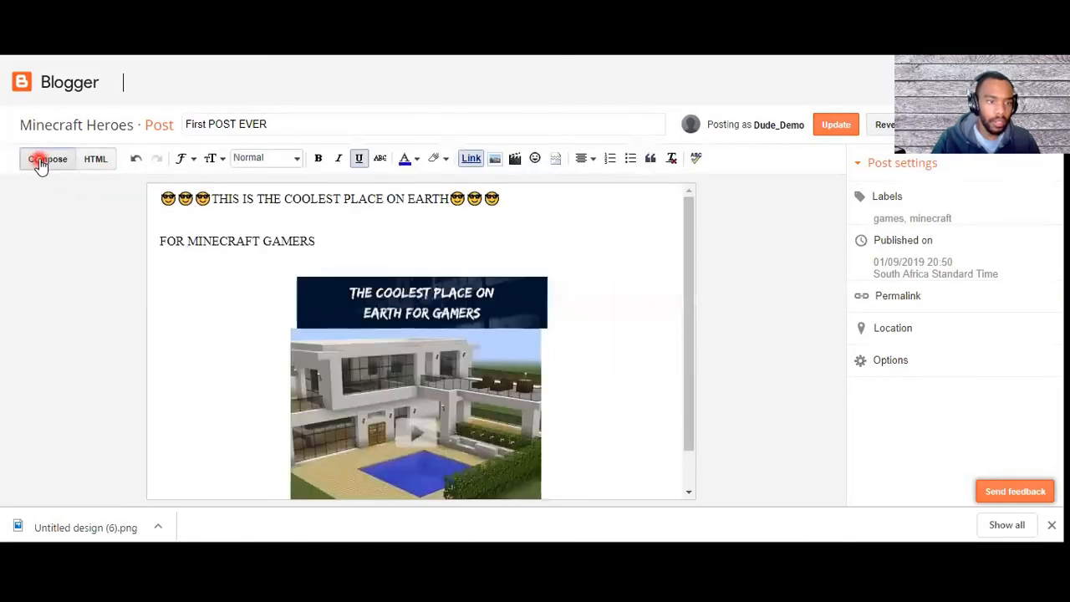
{"action": "scroll", "coordinate": [468, 401], "scroll_direction": "down", "scroll_amount": 1}
{"action": "left_click", "coordinate": [494, 382]}
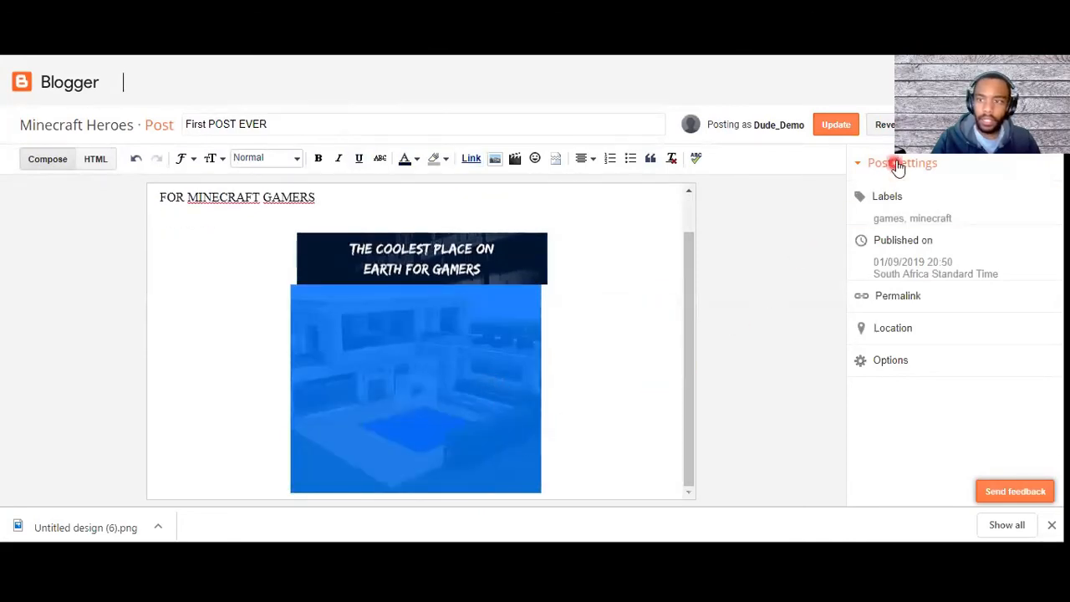
Step: Close the post editor and return to the blog's theme settings in the dashboard
{"action": "left_click", "coordinate": [1033, 125]}
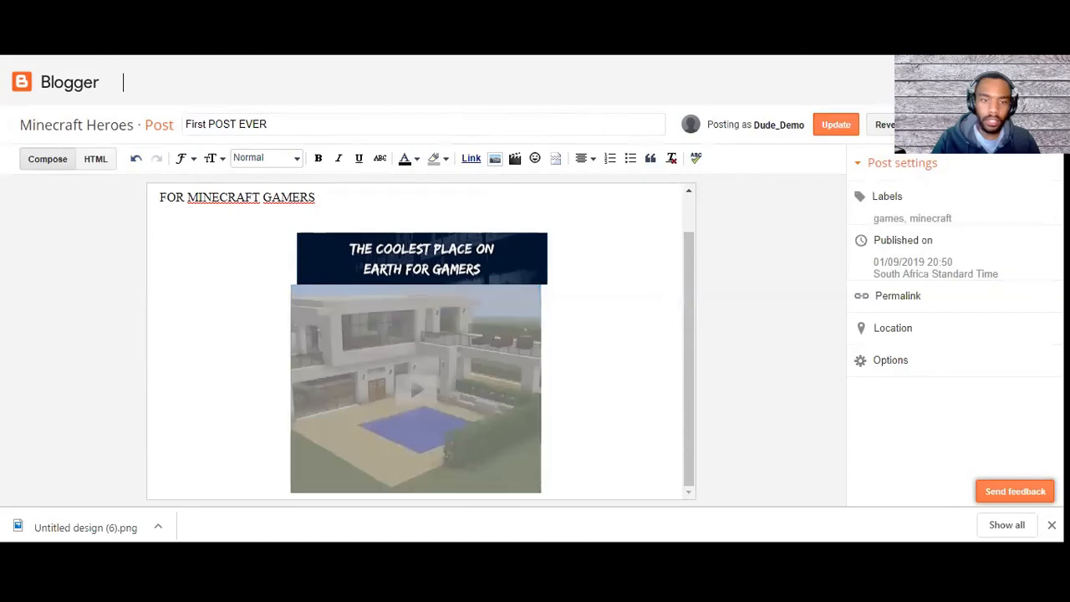
{"action": "left_click", "coordinate": [616, 104]}
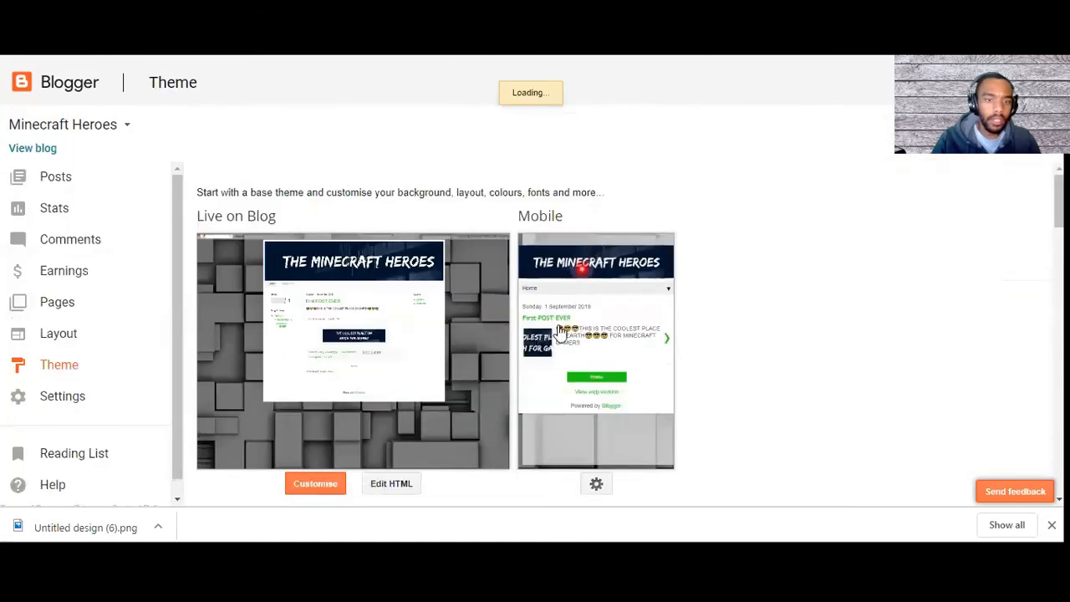
{"action": "left_click", "coordinate": [84, 310]}
{"action": "scroll", "coordinate": [112, 310], "scroll_direction": "down", "scroll_amount": 1}
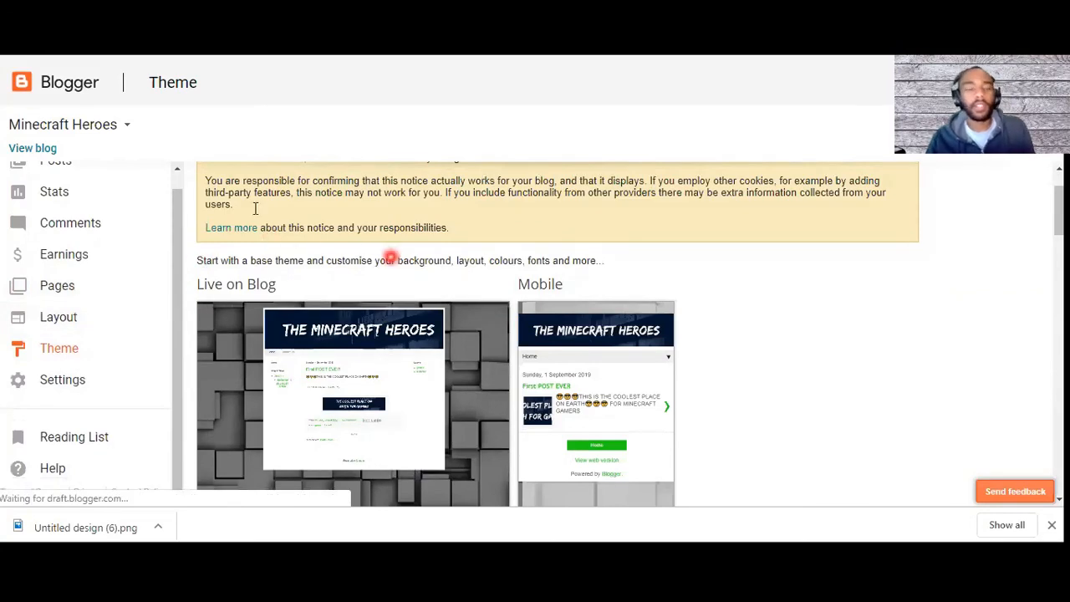
{"action": "left_click", "coordinate": [112, 167]}
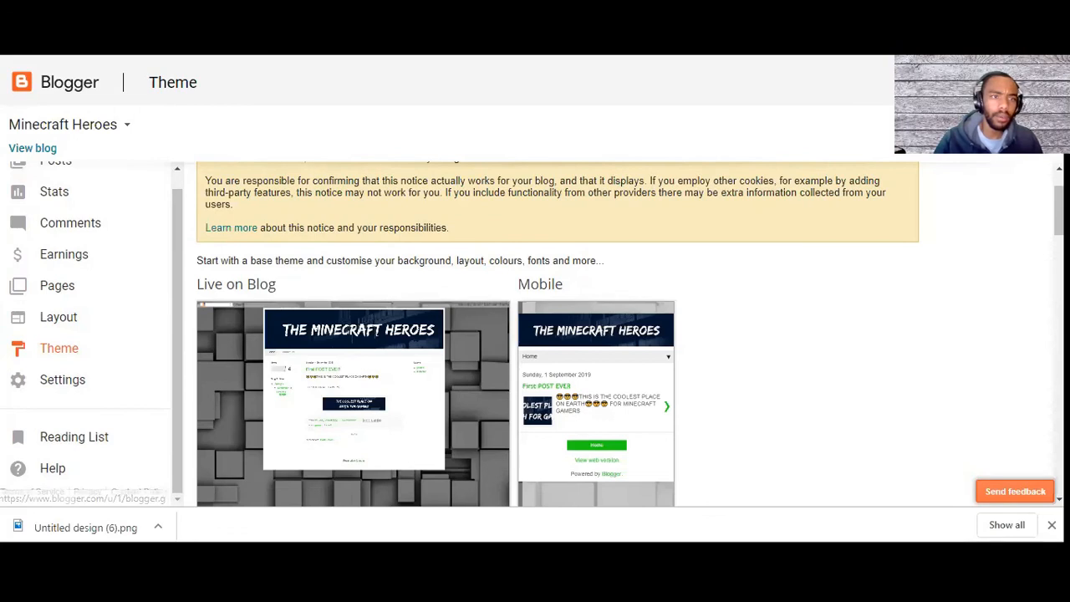
Step: Switch to the live blog and look over the First POST EVER post on the Home page
{"action": "key", "text": "ctrl+Tab"}
{"action": "scroll", "coordinate": [302, 326], "scroll_direction": "down", "scroll_amount": 3}
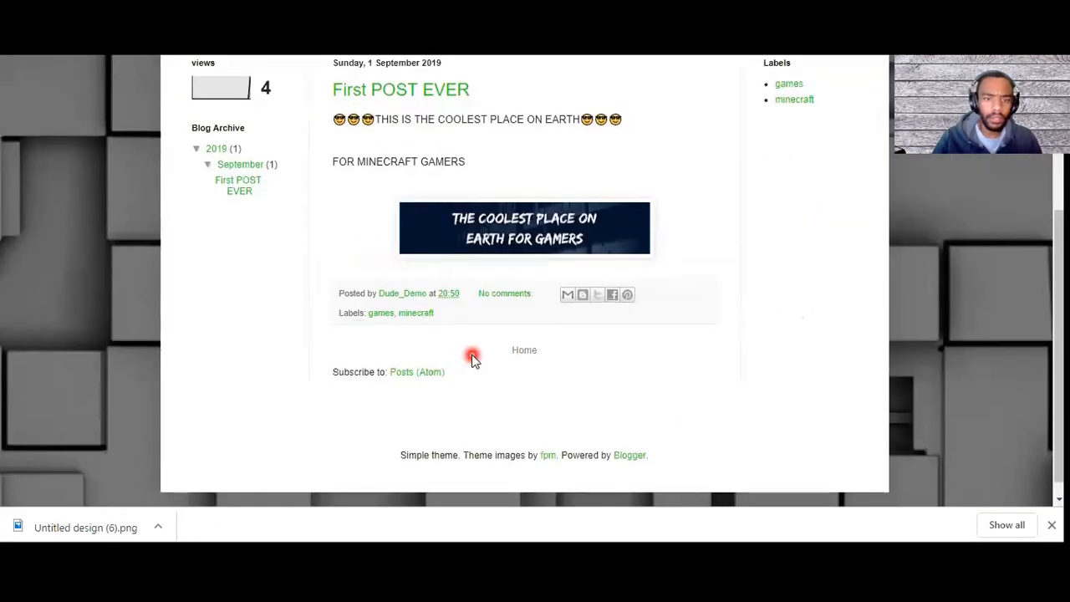
{"action": "scroll", "coordinate": [472, 360], "scroll_direction": "up", "scroll_amount": 1}
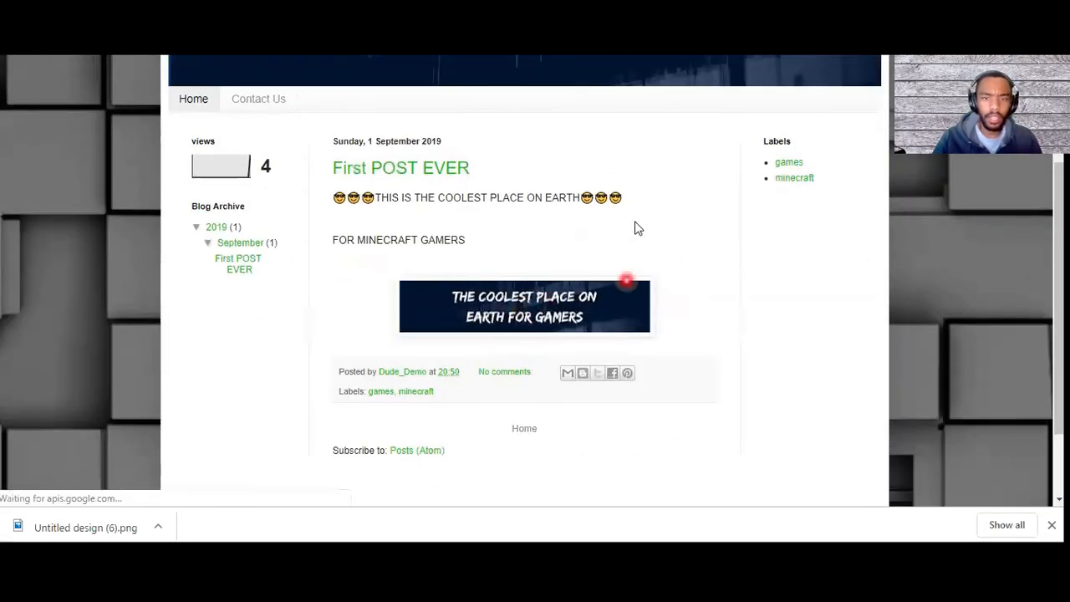